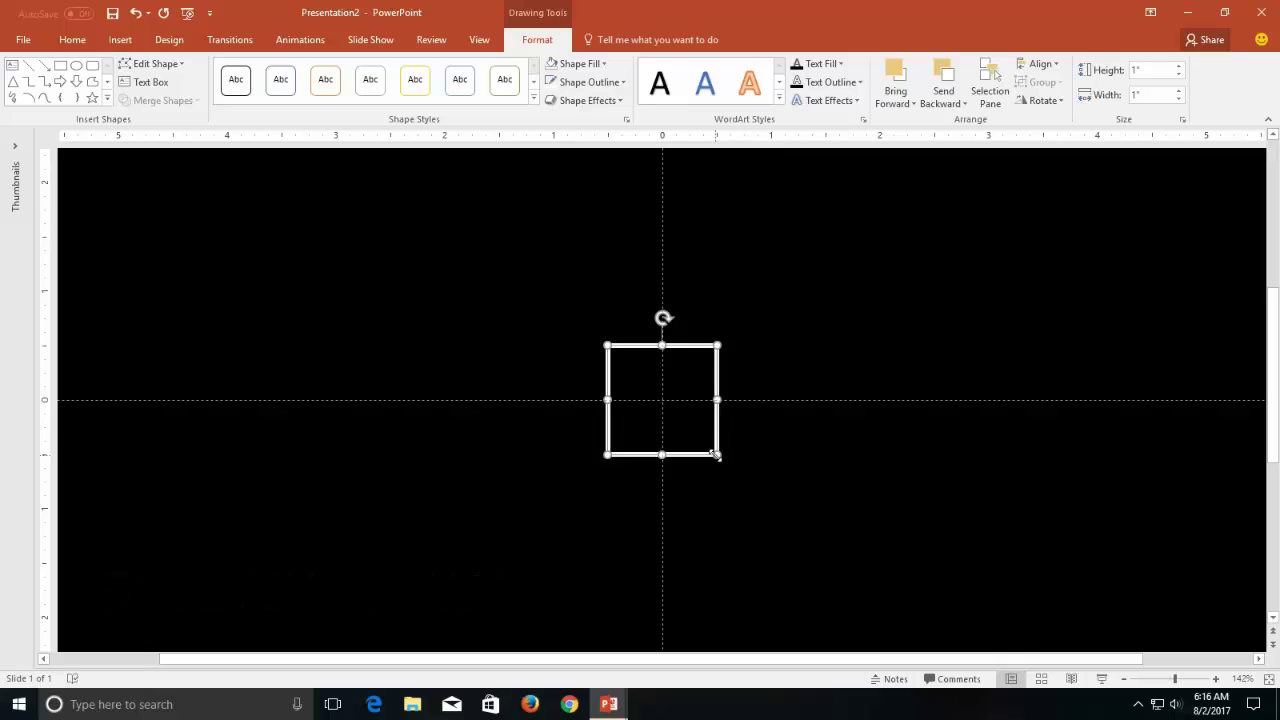
# Enlarge the selected square about its centre to about 1.27 inches, leaving a narrow gap around the 1-inch square
pyautogui.moveTo(714, 453); pyautogui.dragTo(730, 465)
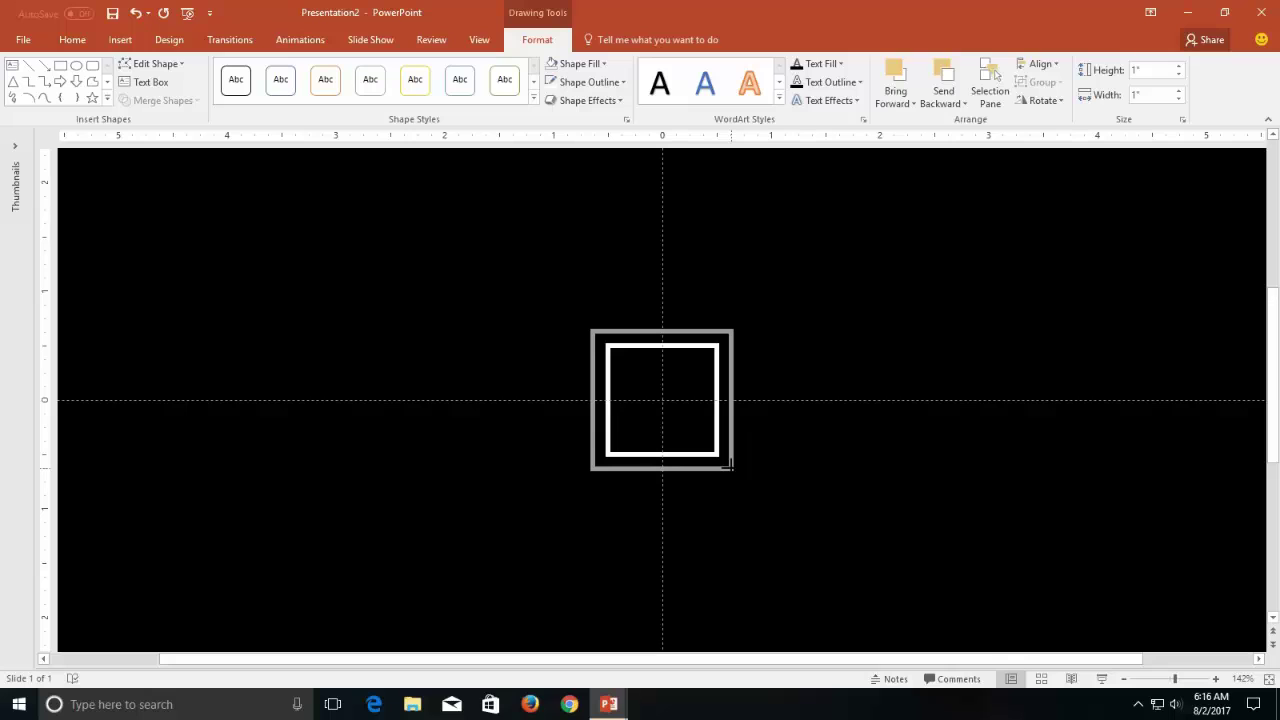
pyautogui.moveTo(730, 465); pyautogui.dragTo(731, 468)
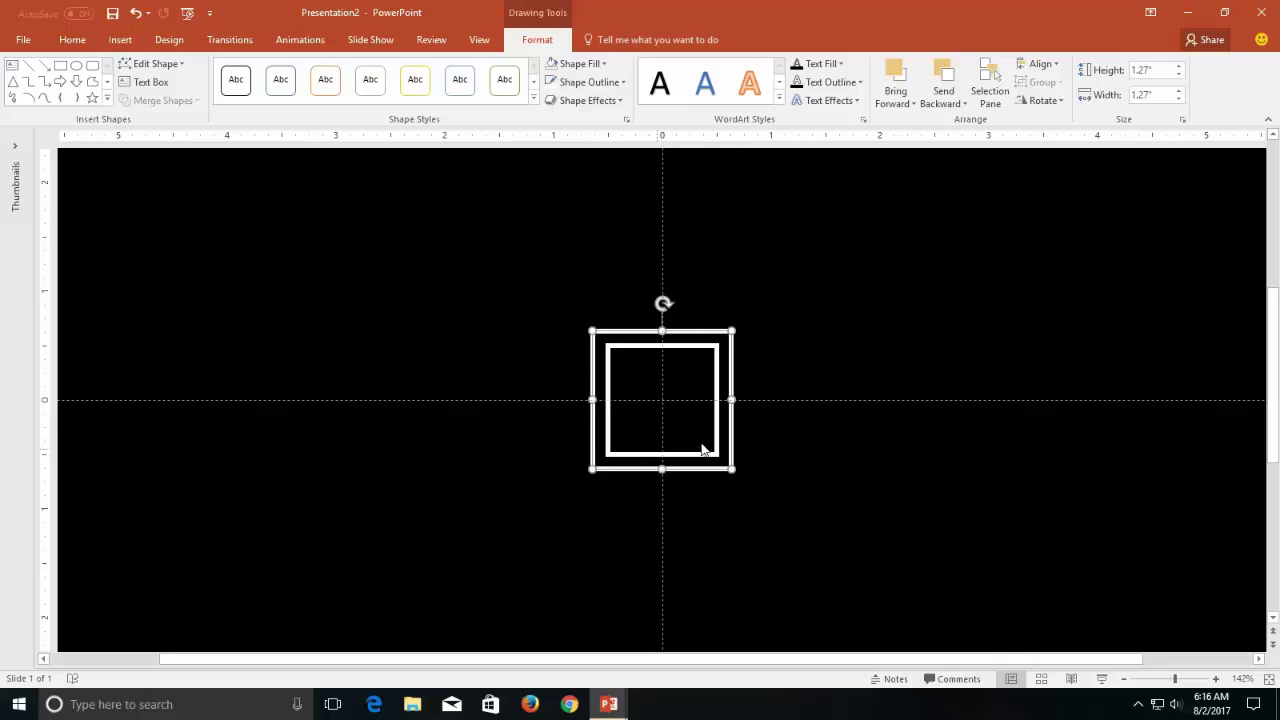
# Duplicate the 1.27-inch square on the slide
pyautogui.click(74, 39)
pyautogui.click(60, 82)
pyautogui.click(20, 75)
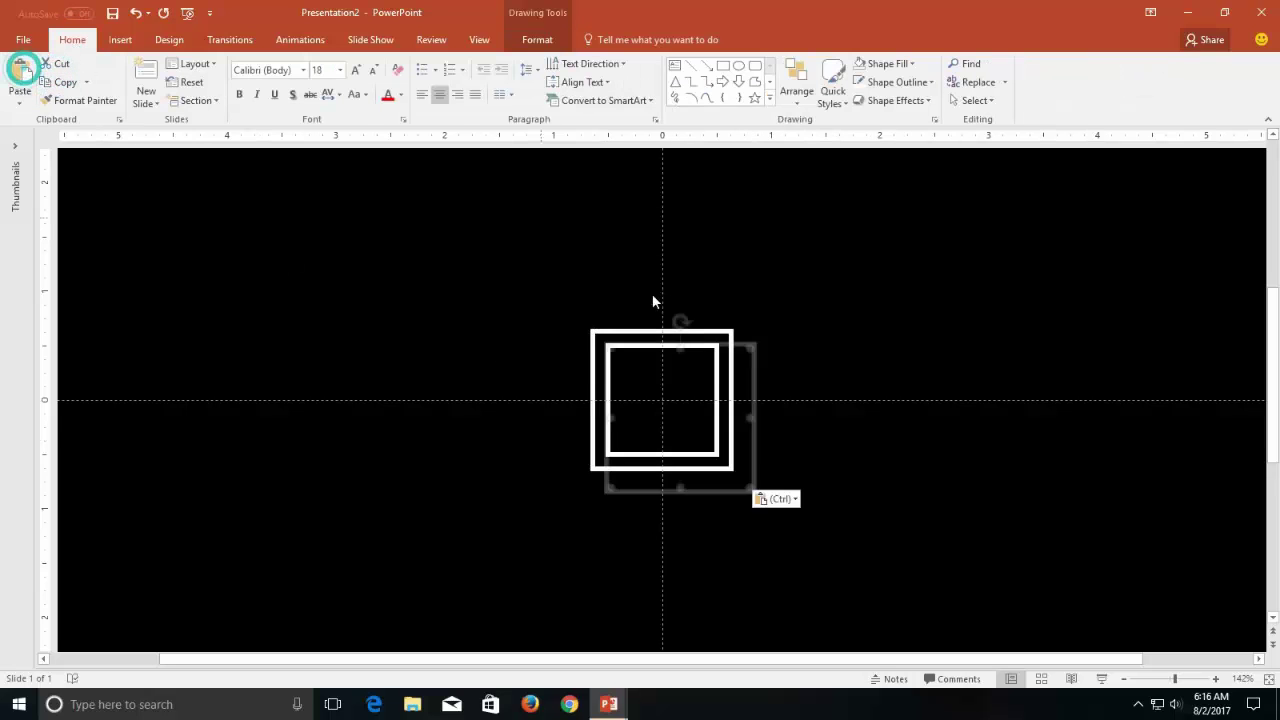
# Align the copy to the slide's center and middle, and enlarge it about its centre into a third evenly spaced concentric square
pyautogui.click(537, 39)
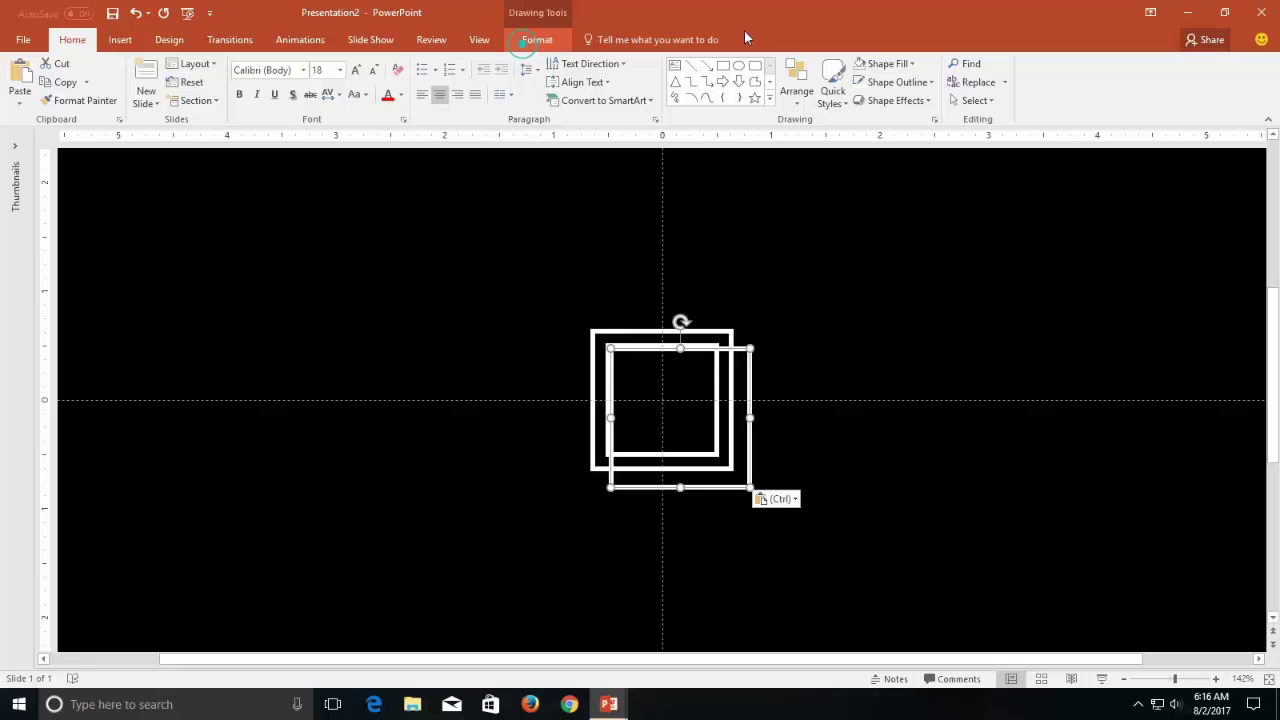
pyautogui.click(1040, 63)
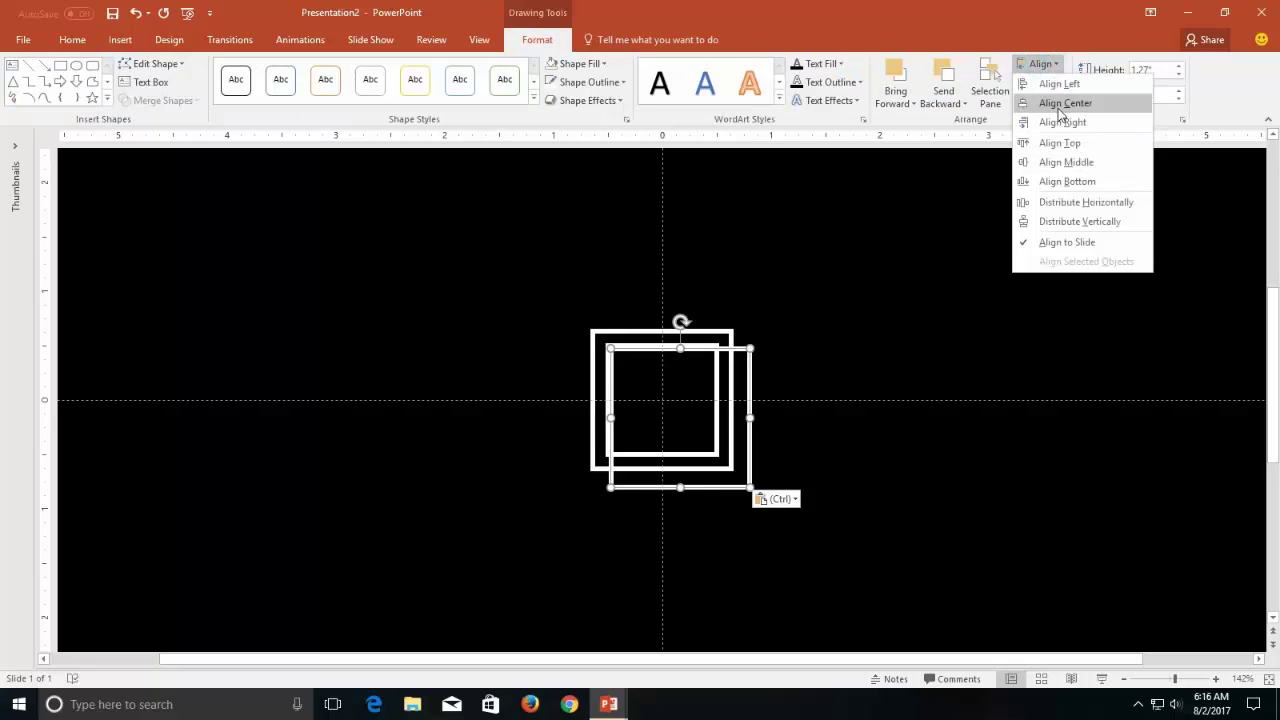
pyautogui.click(1050, 100)
pyautogui.click(1038, 63)
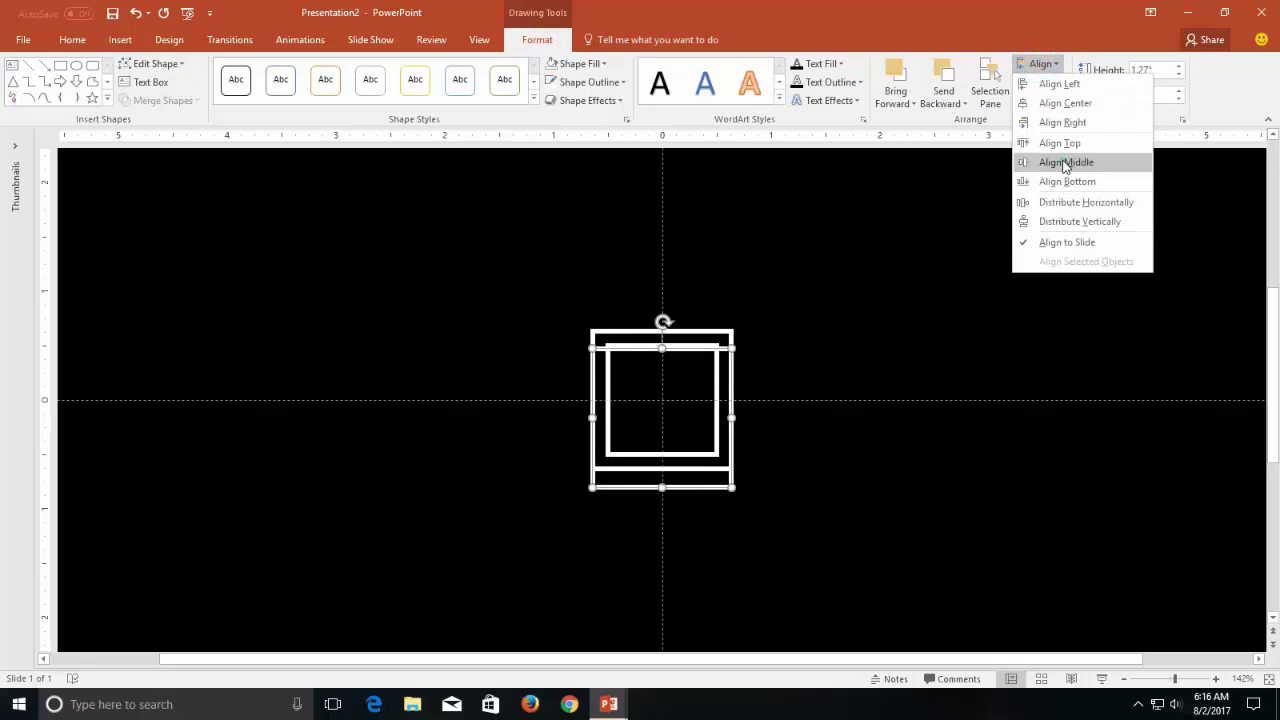
pyautogui.click(1060, 161)
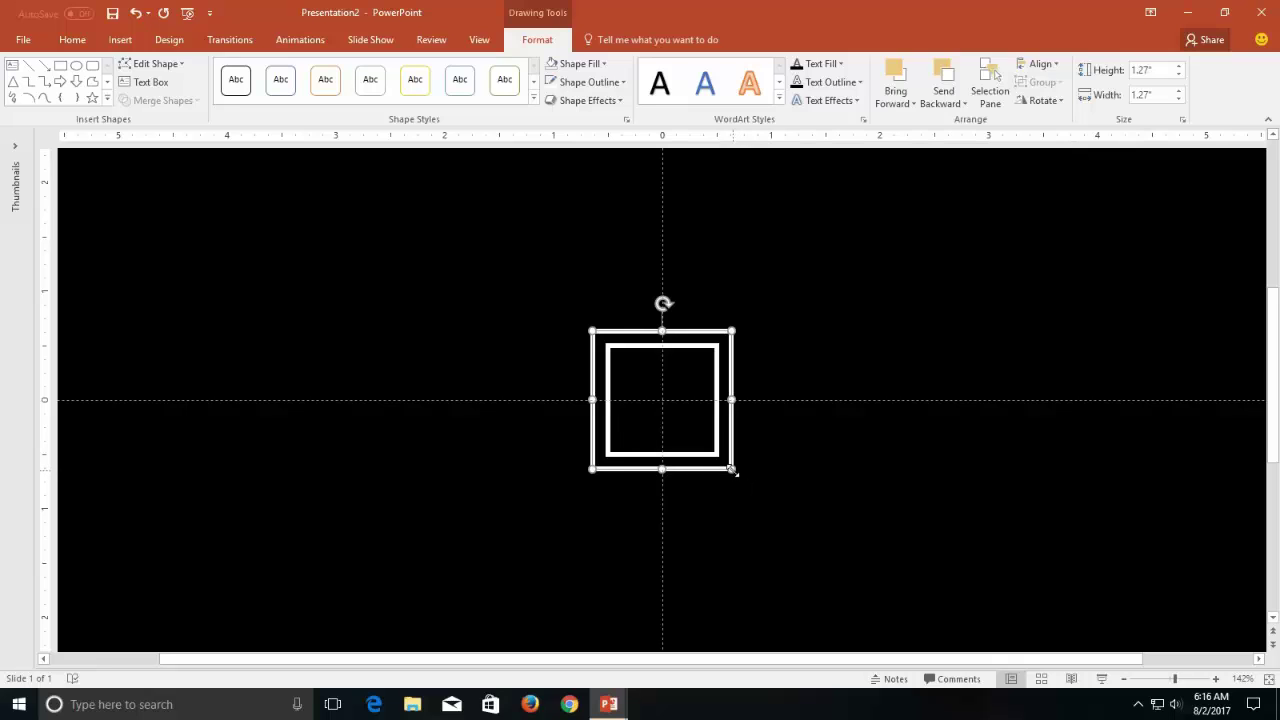
pyautogui.moveTo(732, 469); pyautogui.dragTo(748, 485)
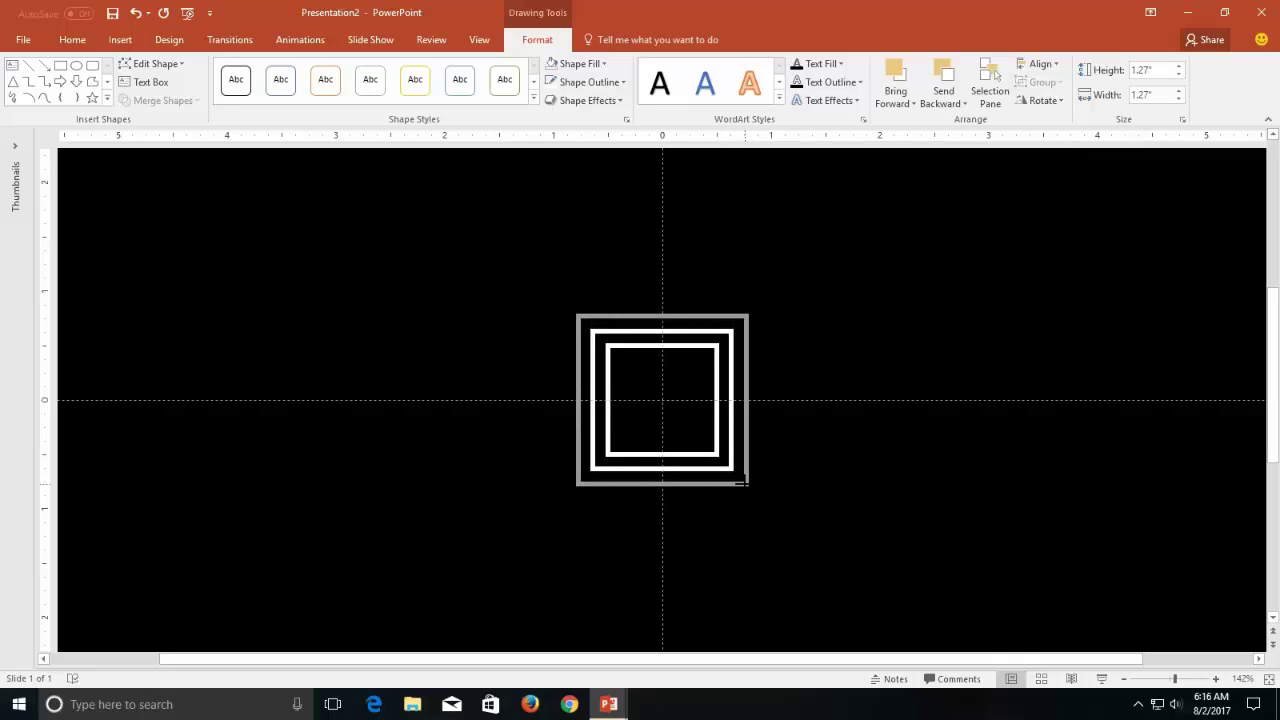
# Add a fourth concentric square of about 1.84 inches by duplicating the outermost one, centring the copy and enlarging it
pyautogui.click(70, 40)
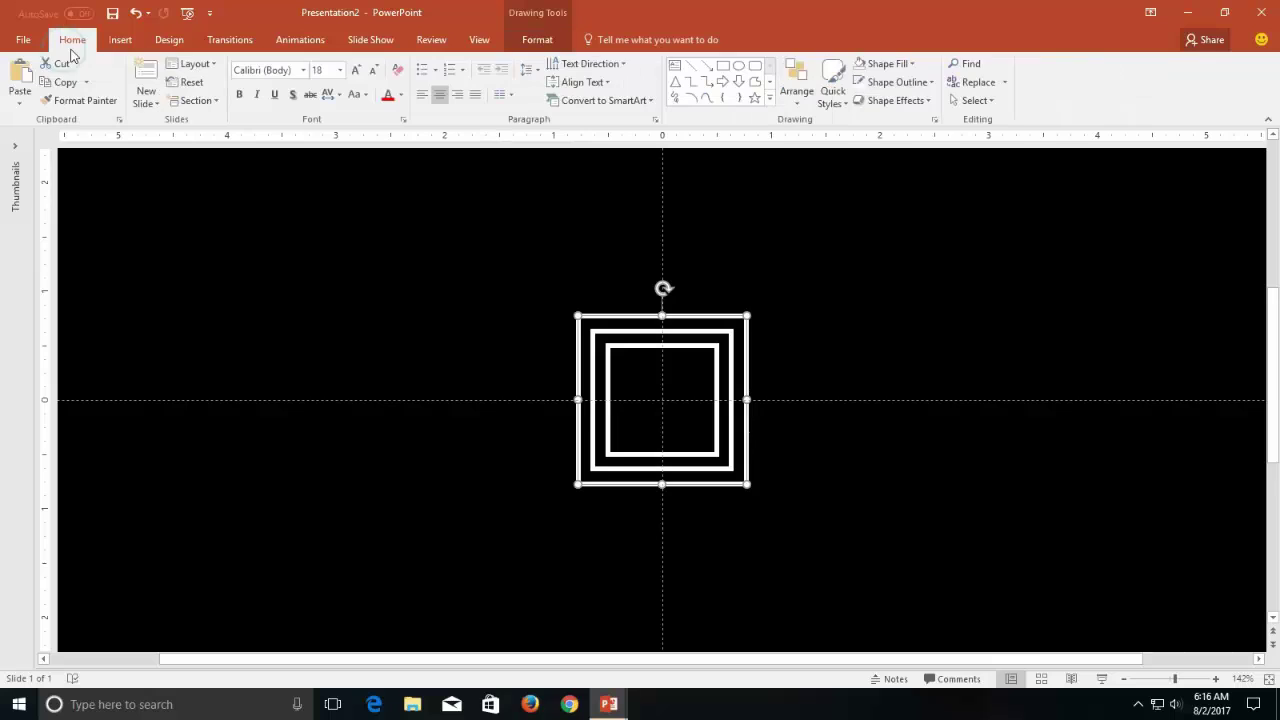
pyautogui.click(56, 82)
pyautogui.click(20, 78)
pyautogui.moveTo(760, 328); pyautogui.dragTo(737, 314)
pyautogui.moveTo(748, 485)
pyautogui.mouseDown()
pyautogui.moveTo(766, 504)
pyautogui.moveTo(762, 485)
pyautogui.mouseUp()
# Duplicate the fourth square and move the copy roughly over the original
pyautogui.click(60, 83)
pyautogui.click(550, 251)
pyautogui.hotkey('ctrl', 'v')
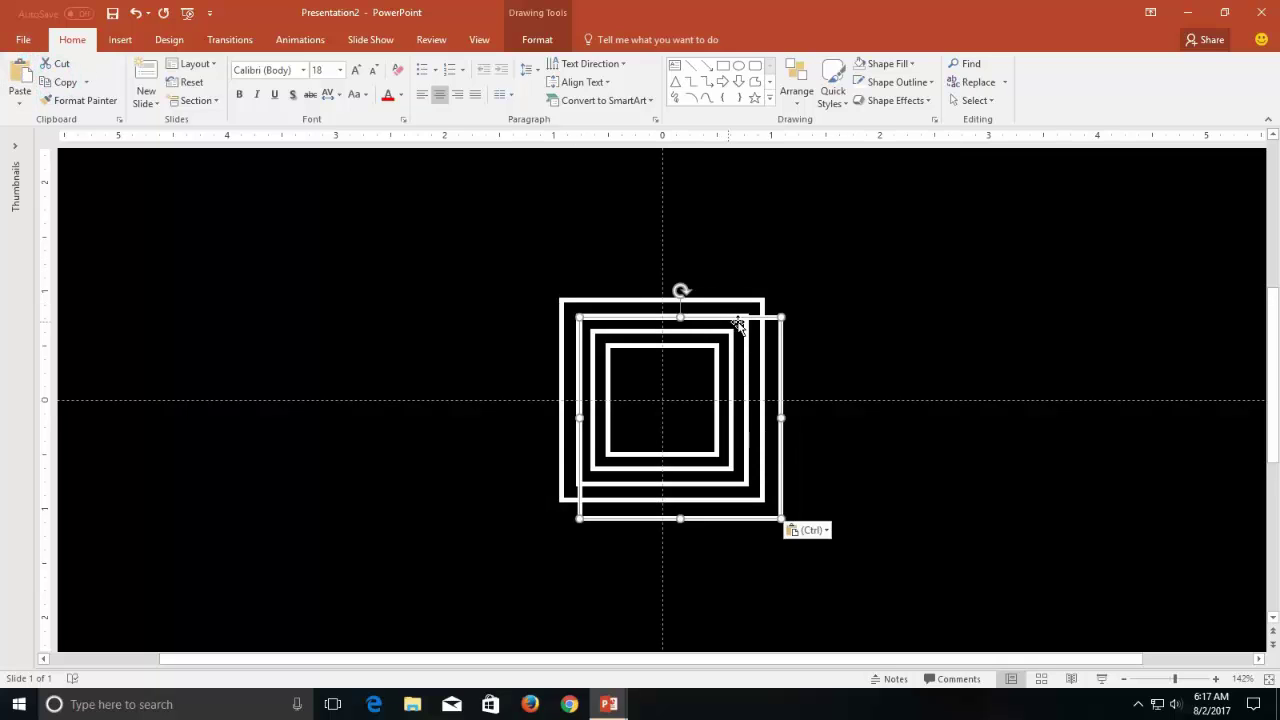
pyautogui.moveTo(753, 320); pyautogui.dragTo(734, 302)
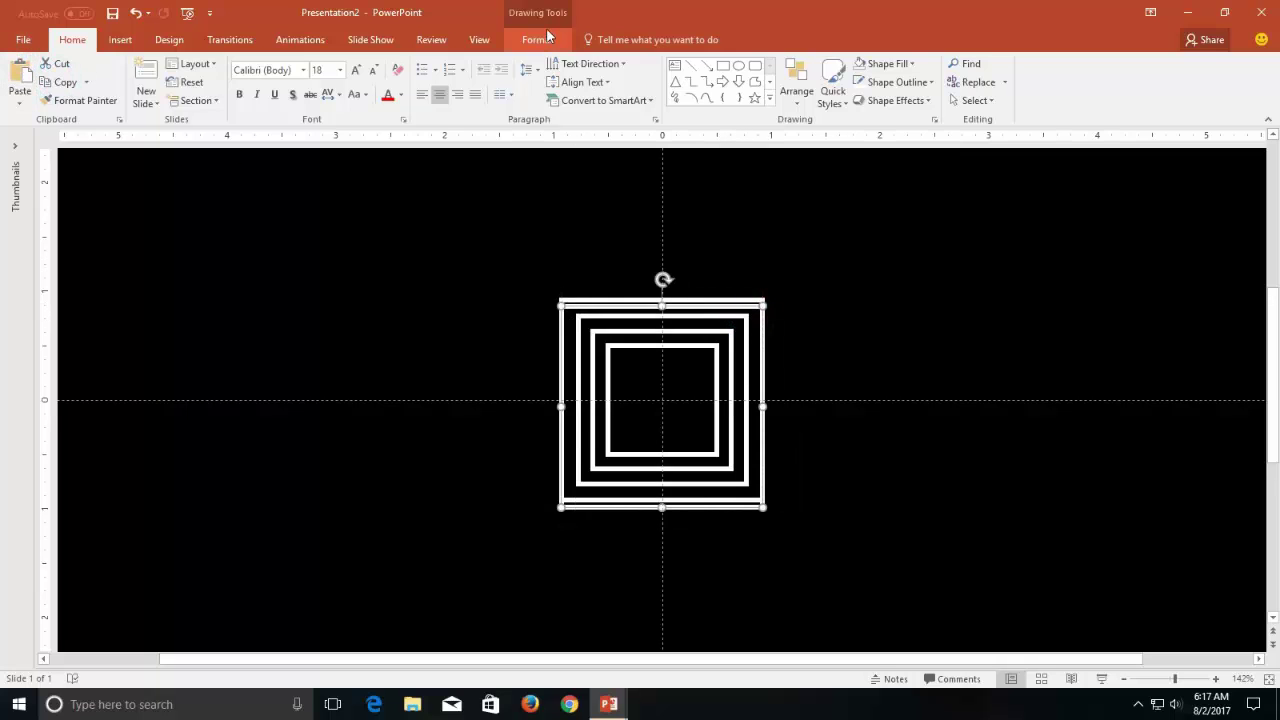
# Align the new copy to the slide's center and middle, and enlarge it about its centre to about 2.11 inches
pyautogui.hotkey('alt', 'j')
pyautogui.press('d')
pyautogui.click(1040, 64)
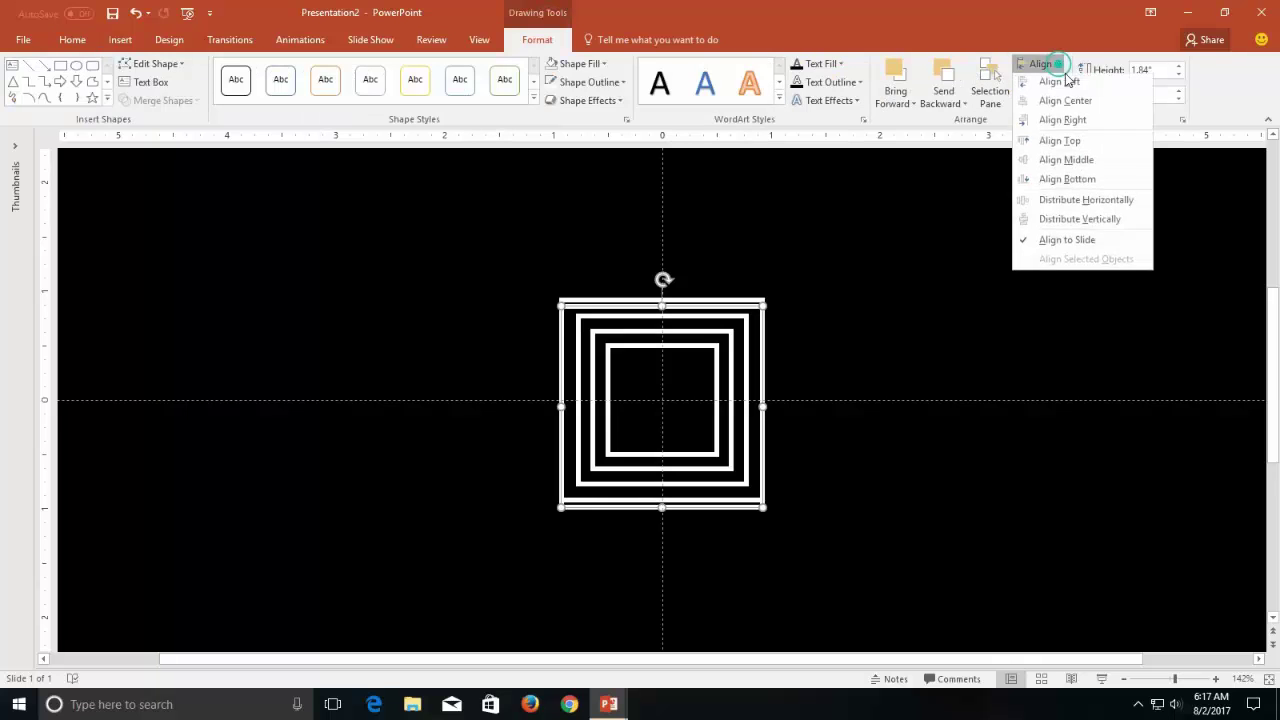
pyautogui.click(1065, 108)
pyautogui.click(1036, 64)
pyautogui.click(1052, 166)
pyautogui.moveTo(765, 507); pyautogui.dragTo(778, 515)
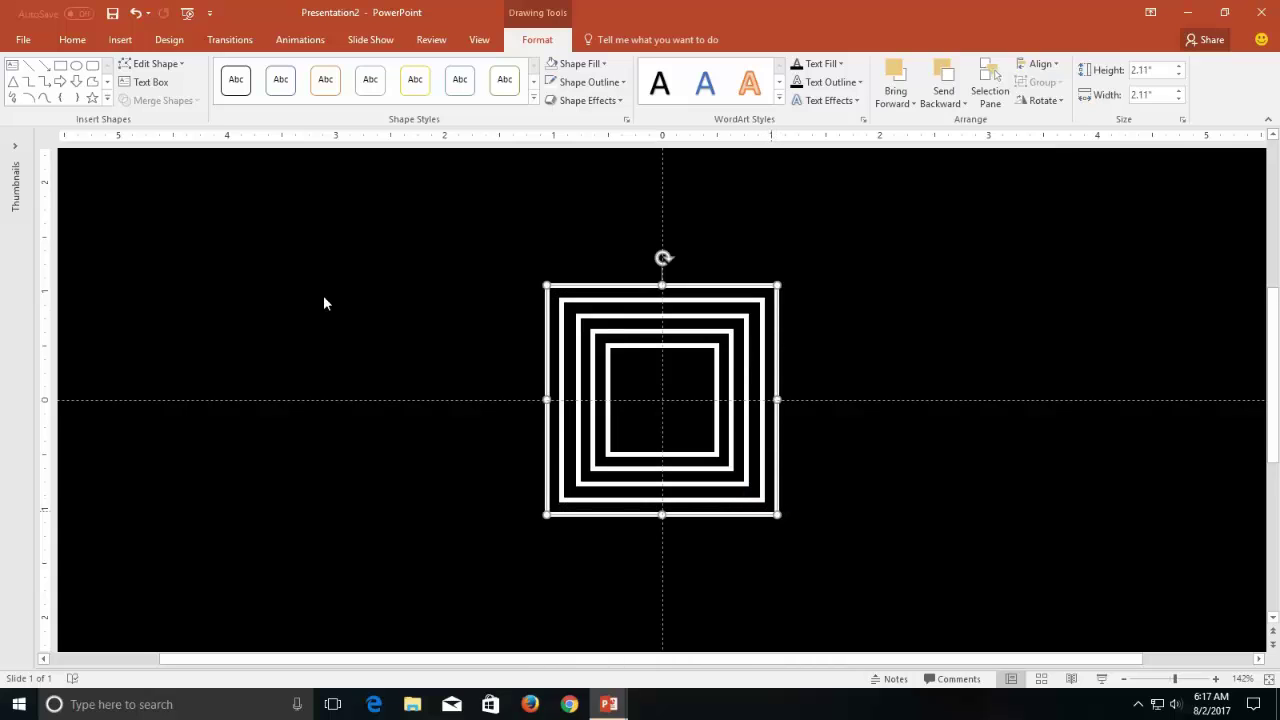
# Add a sixth evenly spaced concentric square from a copy of the 2.11-inch one, placed over the original and enlarged about its centre
pyautogui.click(70, 42)
pyautogui.click(44, 81)
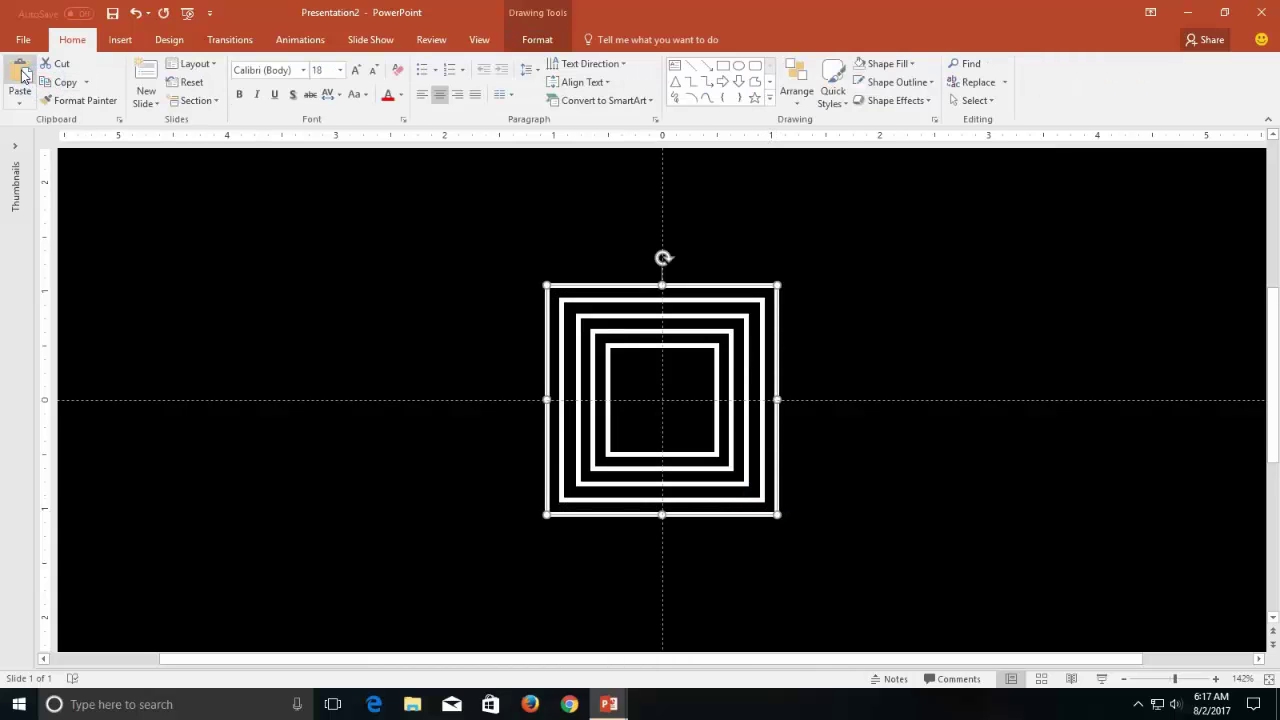
pyautogui.click(20, 72)
pyautogui.moveTo(781, 301); pyautogui.dragTo(763, 285)
pyautogui.moveTo(777, 514); pyautogui.dragTo(789, 527)
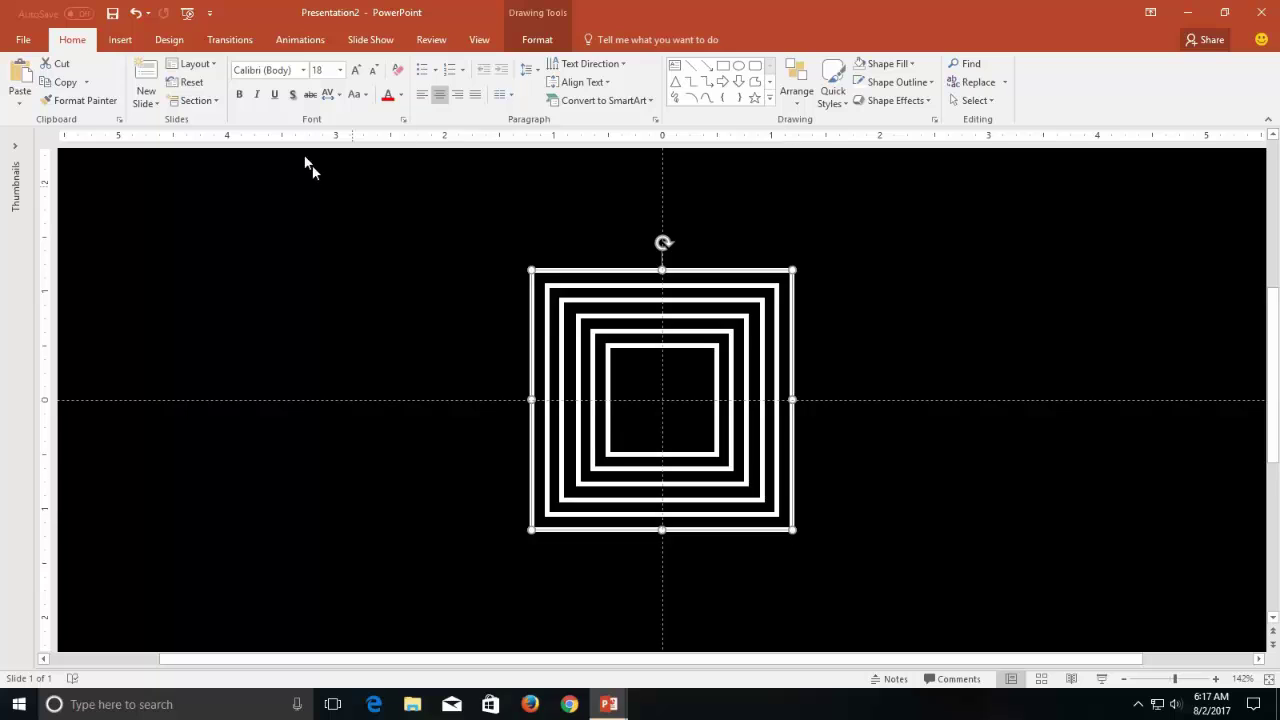
# Add a seventh concentric square of about 2.71 inches from a centred copy of the outermost one
pyautogui.click(52, 80)
pyautogui.click(20, 80)
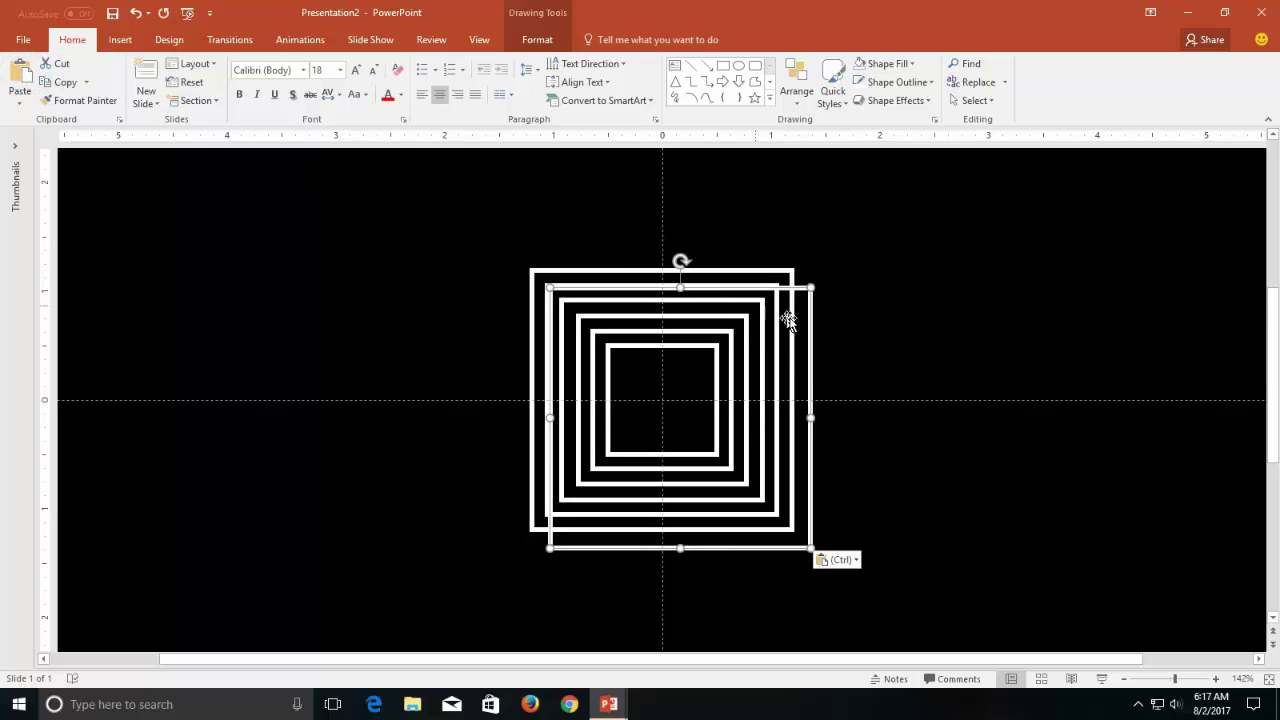
pyautogui.moveTo(793, 287); pyautogui.dragTo(776, 270)
pyautogui.moveTo(793, 530); pyautogui.dragTo(810, 546)
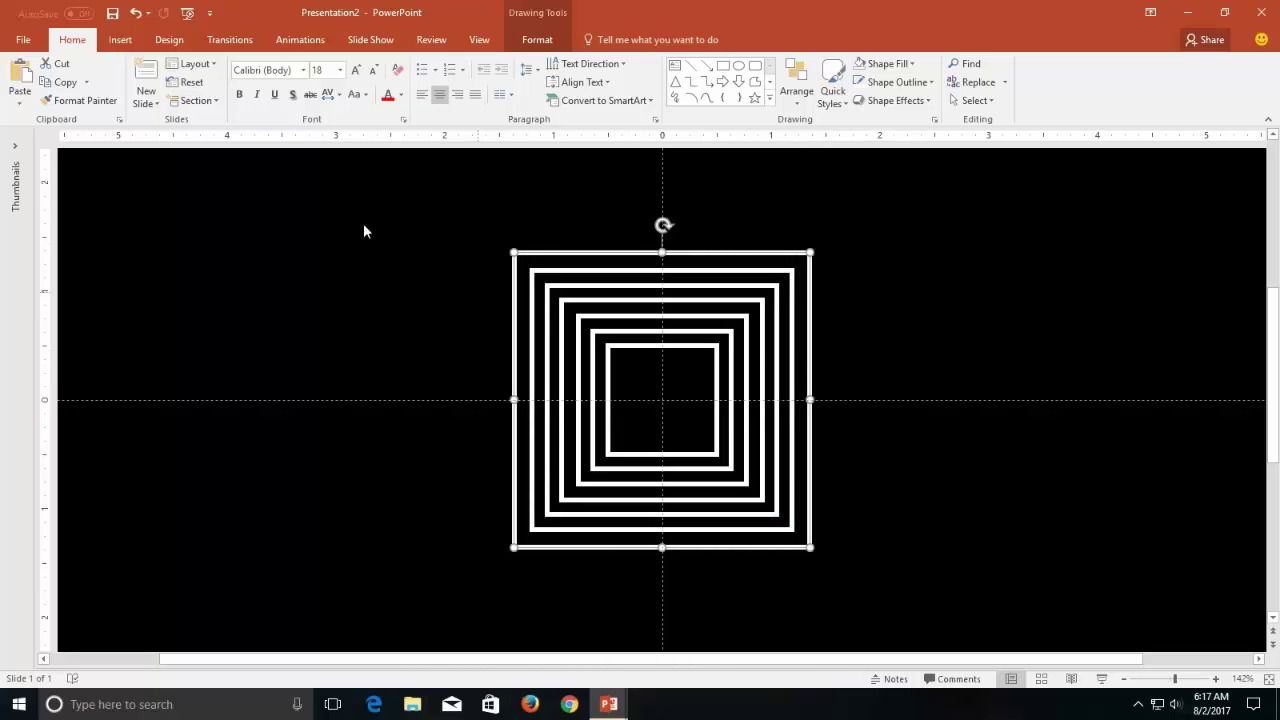
# Add an eighth square of about 3.01 inches from a copy of the outermost one, aligned to the slide's center and middle
pyautogui.click(33, 66)
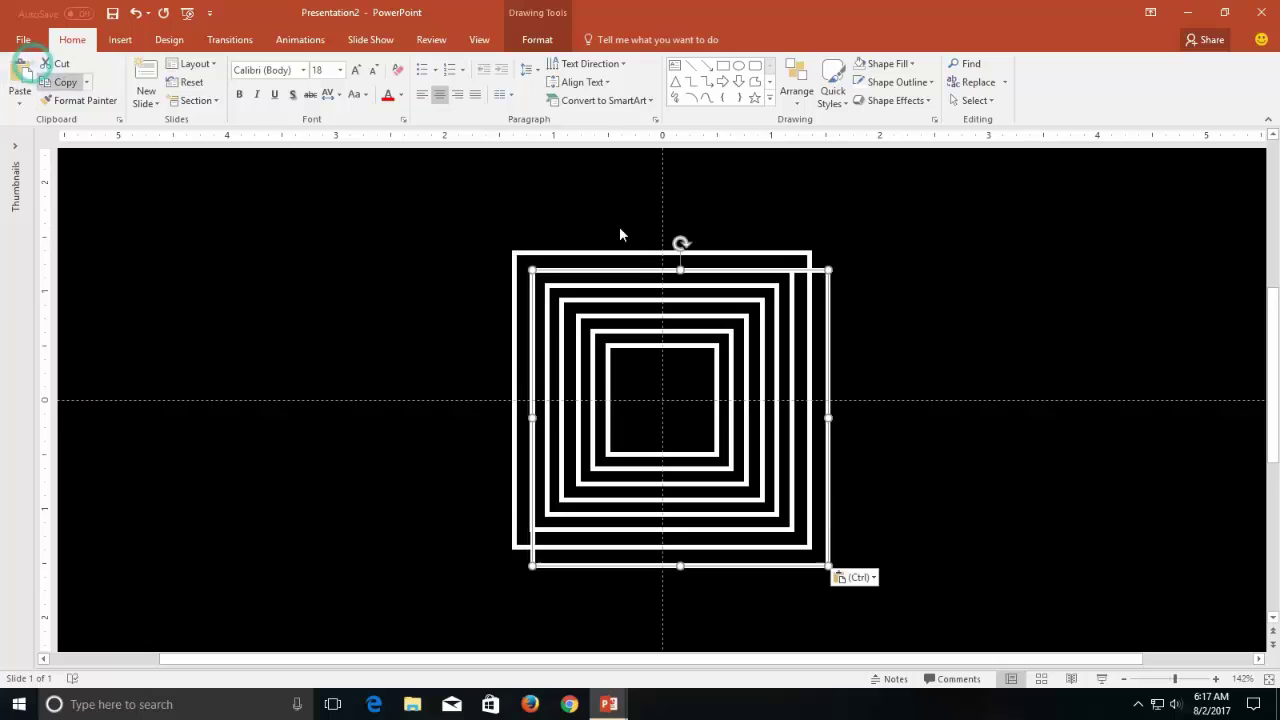
pyautogui.moveTo(810, 276); pyautogui.dragTo(787, 252)
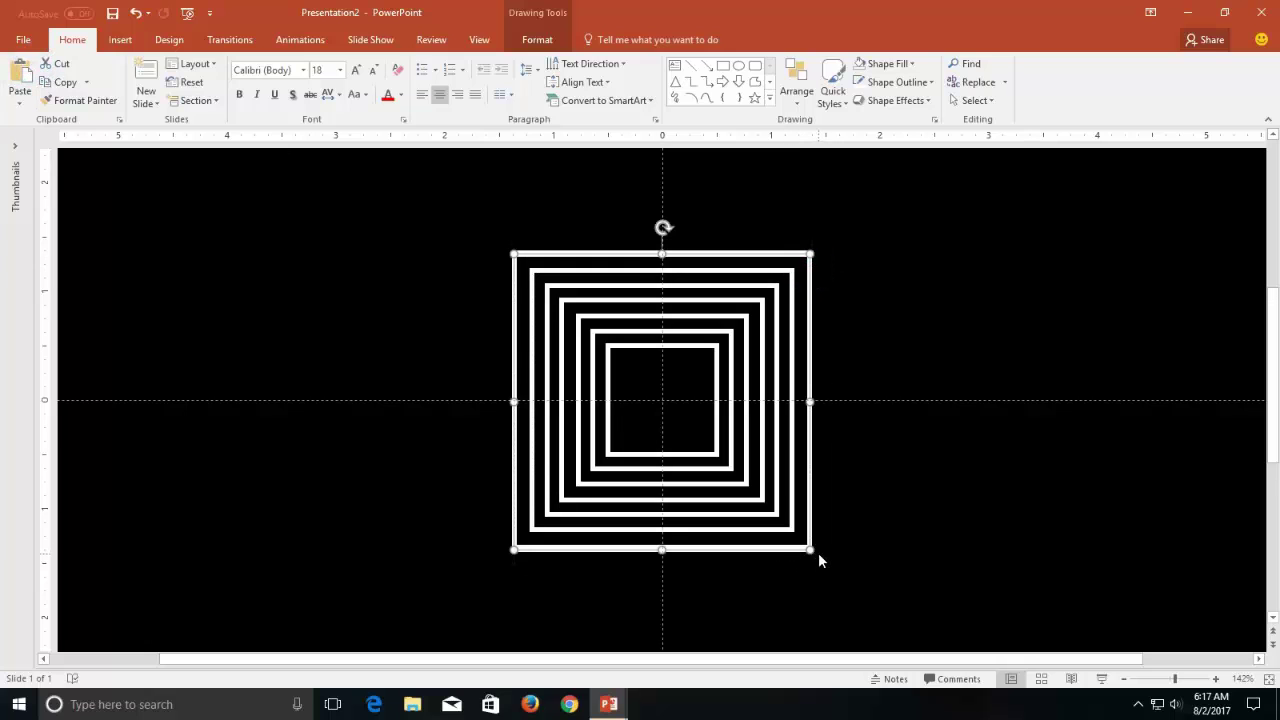
pyautogui.click(539, 42)
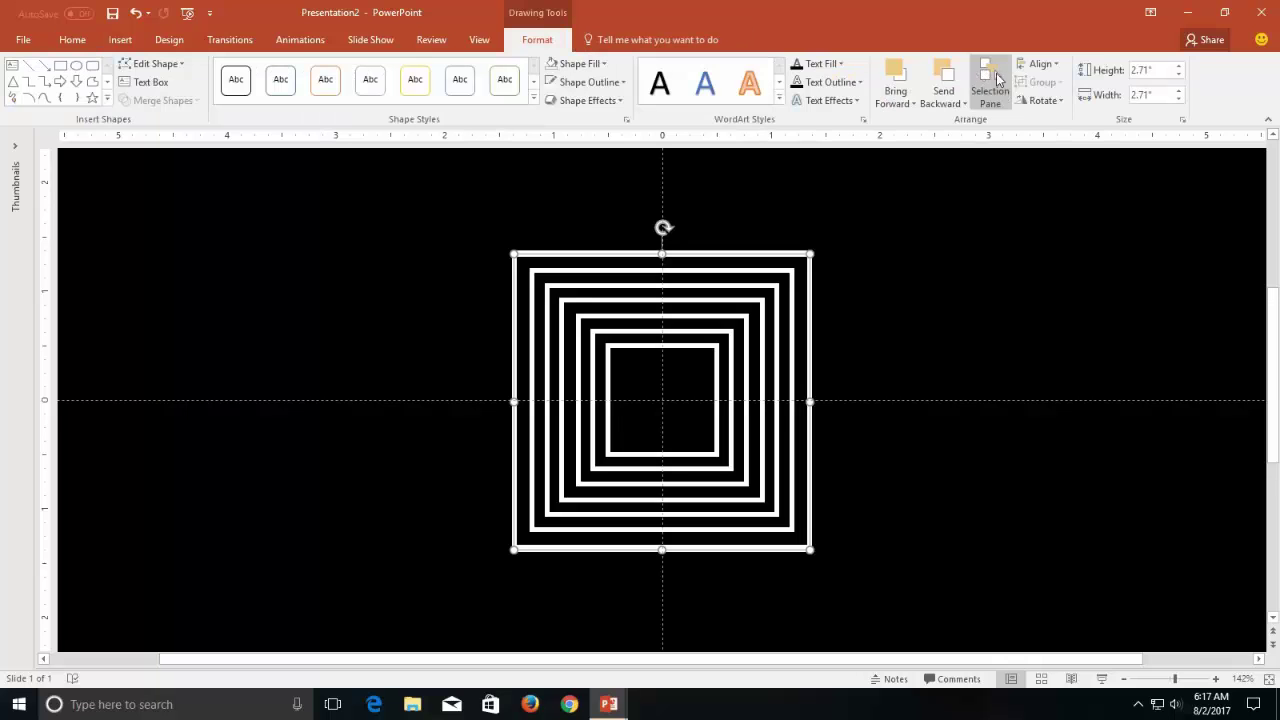
pyautogui.click(1038, 64)
pyautogui.click(1051, 101)
pyautogui.click(1040, 64)
pyautogui.click(1054, 157)
pyautogui.moveTo(810, 549); pyautogui.dragTo(826, 563)
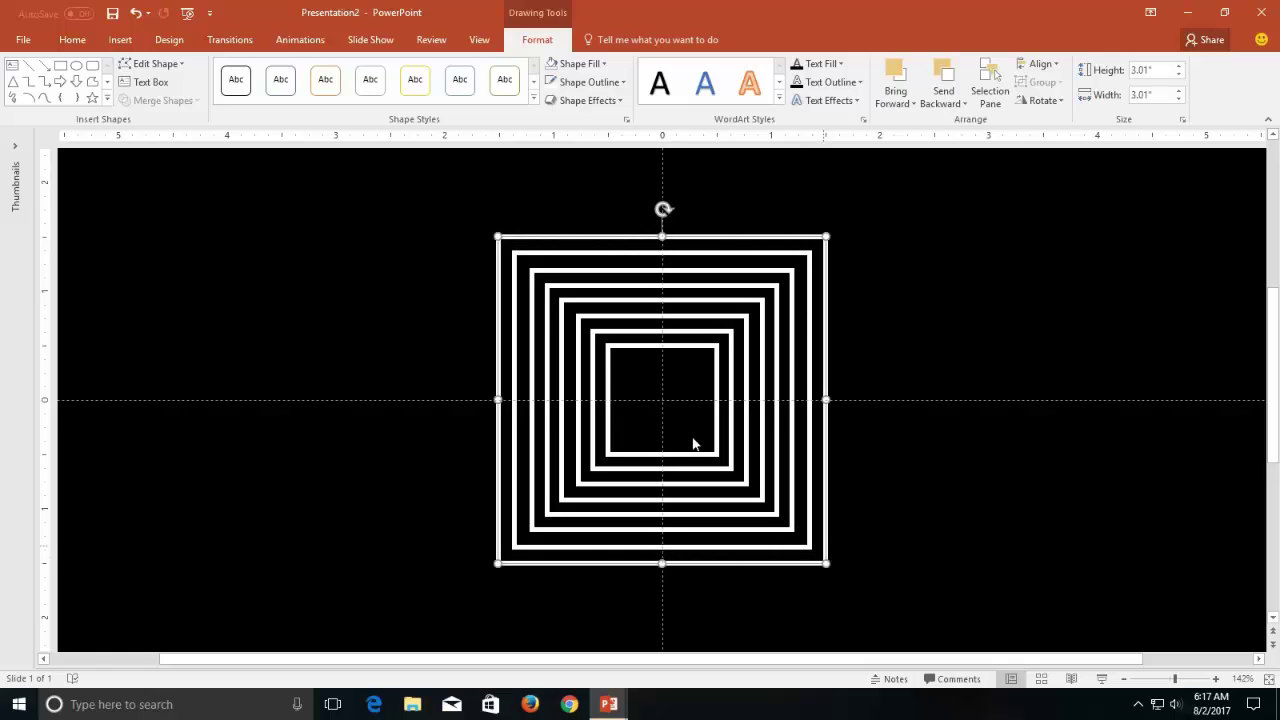
# Add a ninth evenly spaced concentric square by duplicating the 3.01-inch one, placing the copy over it and enlarging it
pyautogui.click(75, 41)
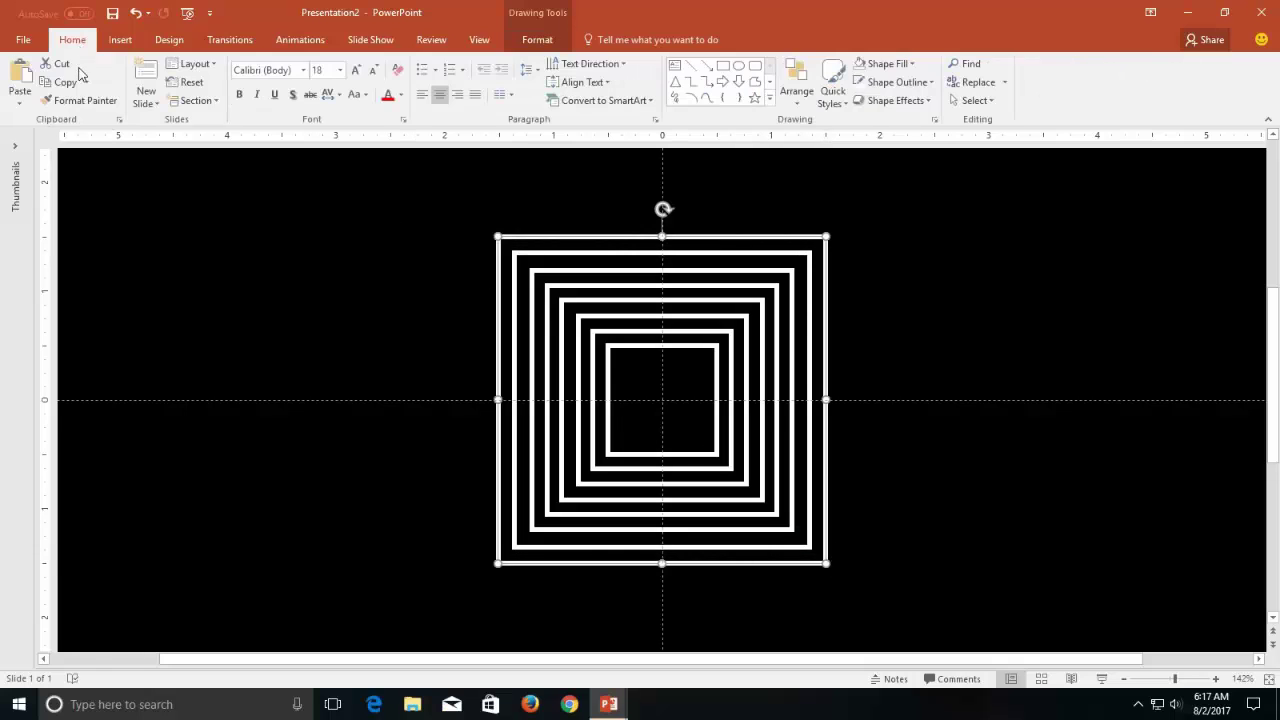
pyautogui.click(22, 72)
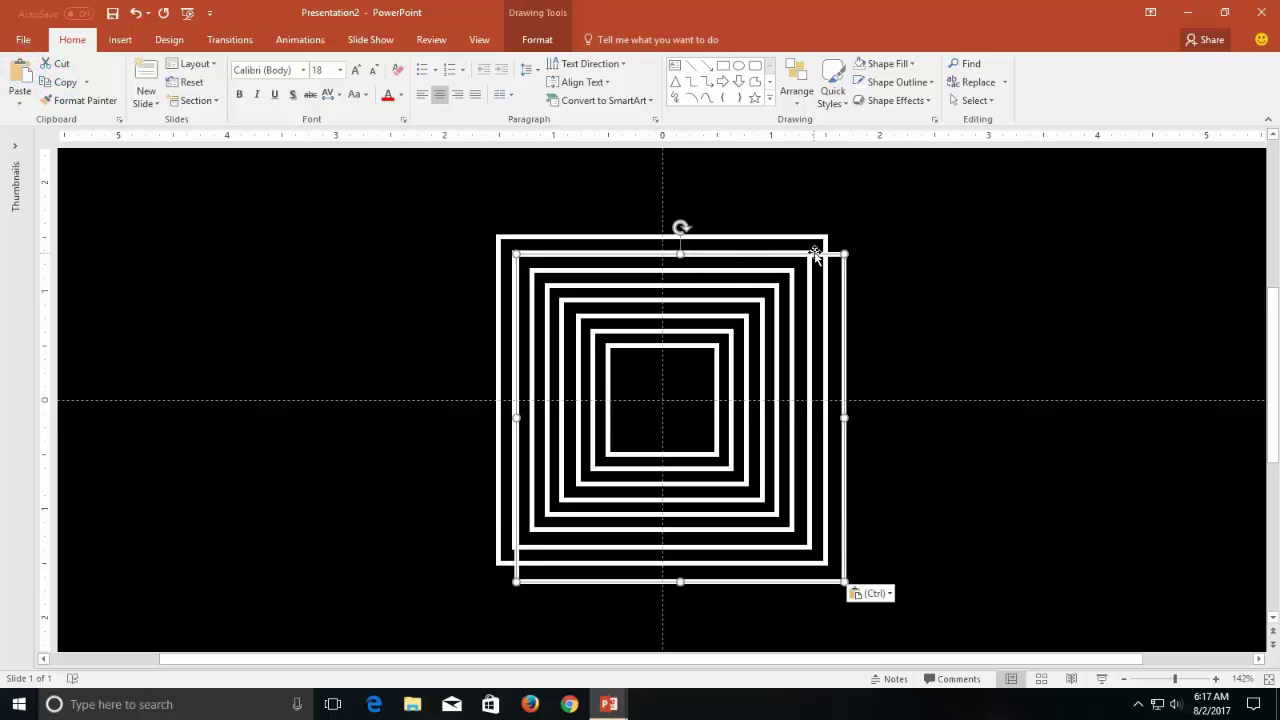
pyautogui.moveTo(818, 252); pyautogui.dragTo(801, 236)
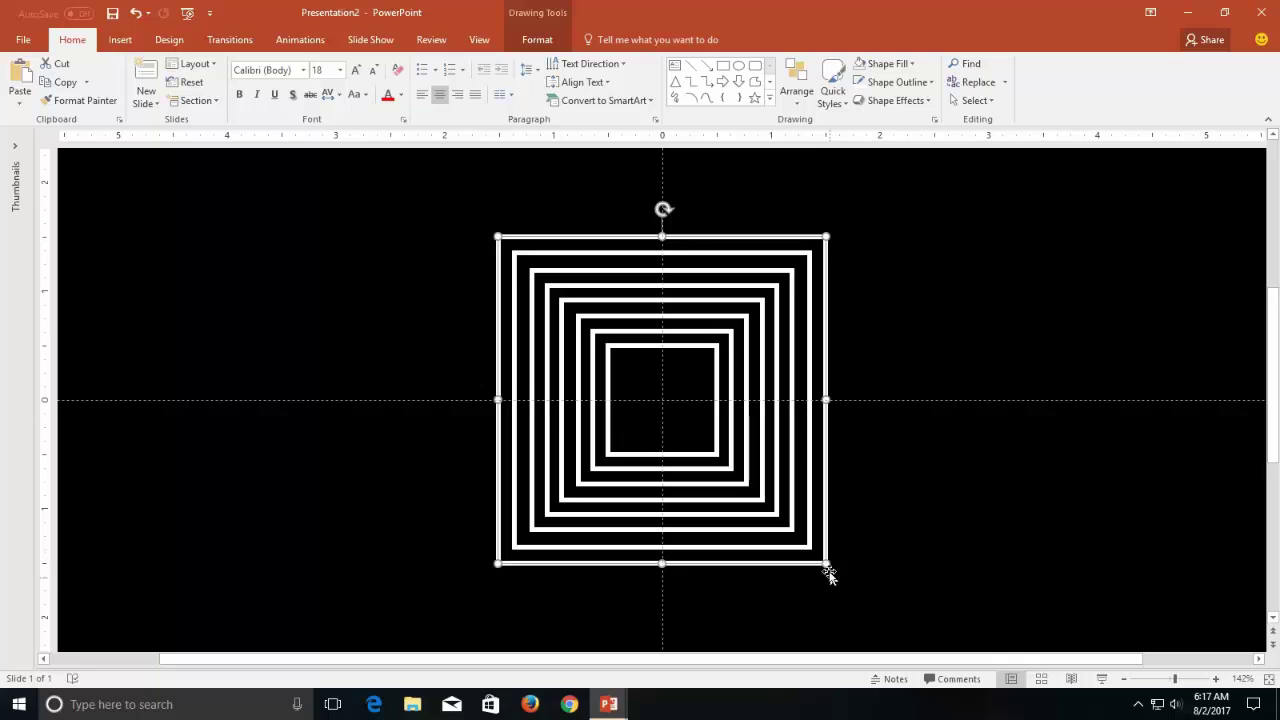
pyautogui.moveTo(826, 565); pyautogui.dragTo(842, 576)
# Add a tenth evenly spaced concentric square from a copy of the ninth, placed over it and enlarged about its centre
pyautogui.scroll(-4, 548, 272)
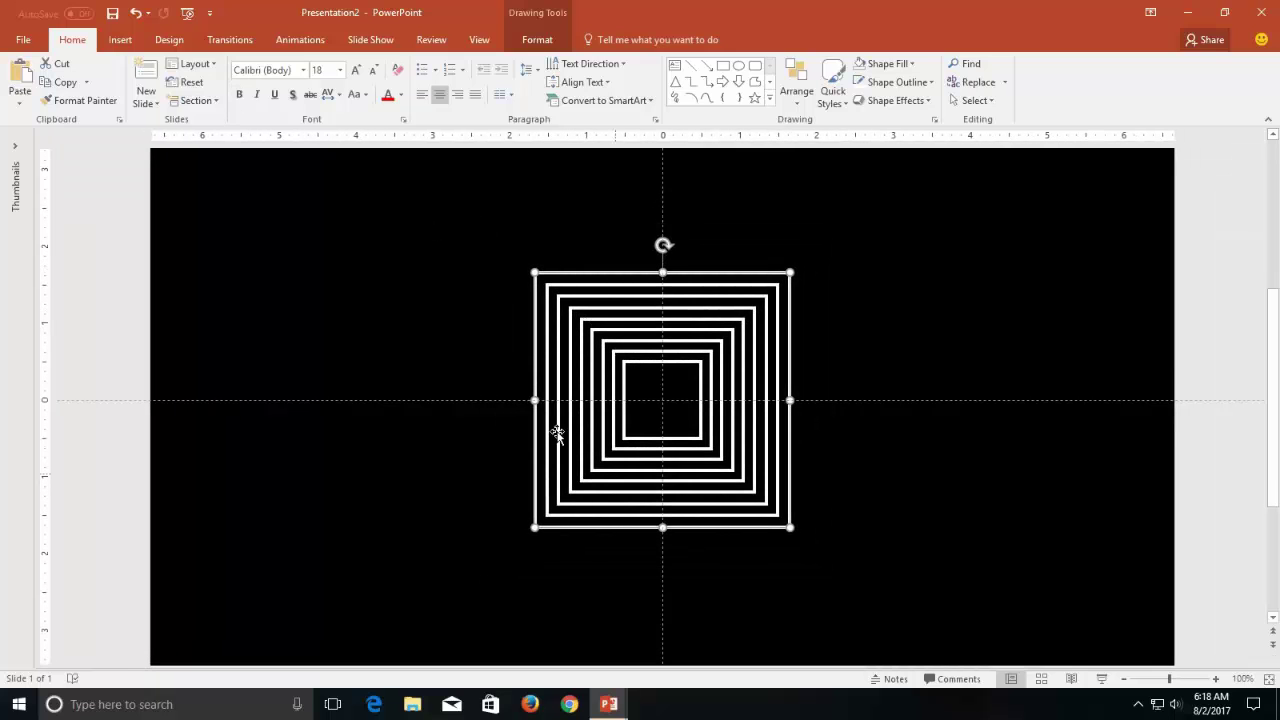
pyautogui.click(20, 68)
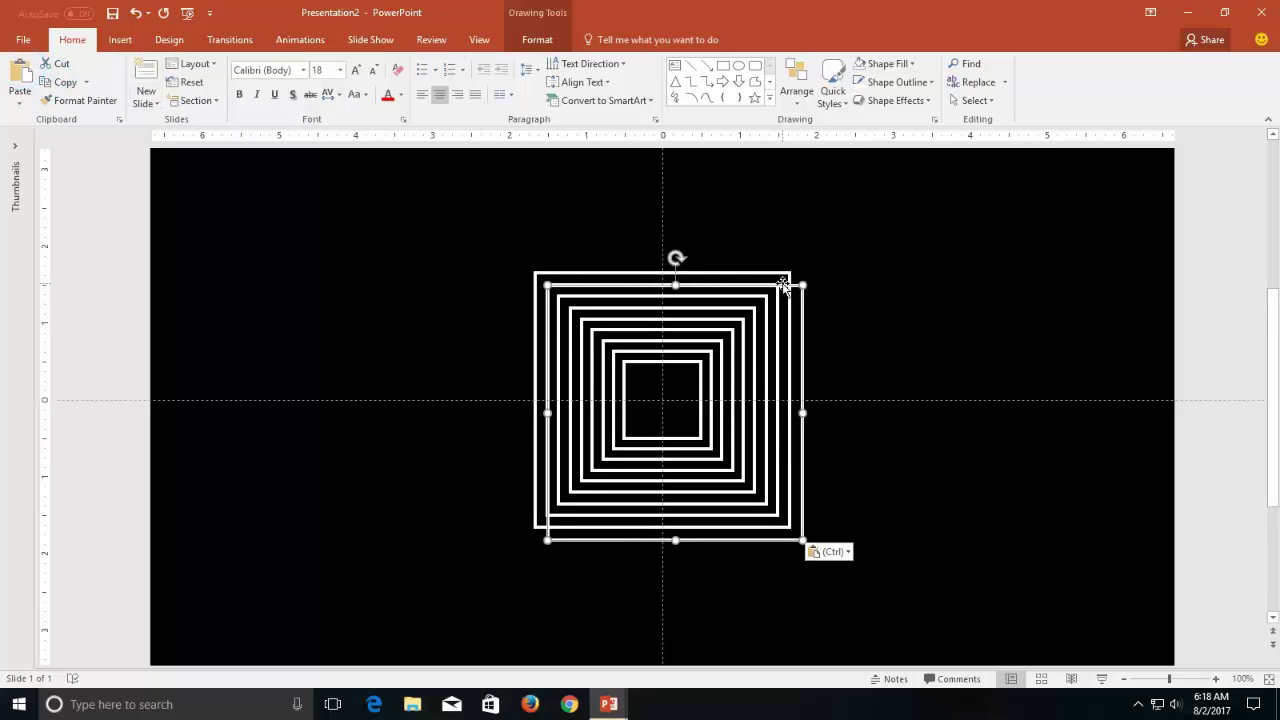
pyautogui.moveTo(784, 286); pyautogui.dragTo(777, 272)
pyautogui.moveTo(790, 526); pyautogui.dragTo(800, 537)
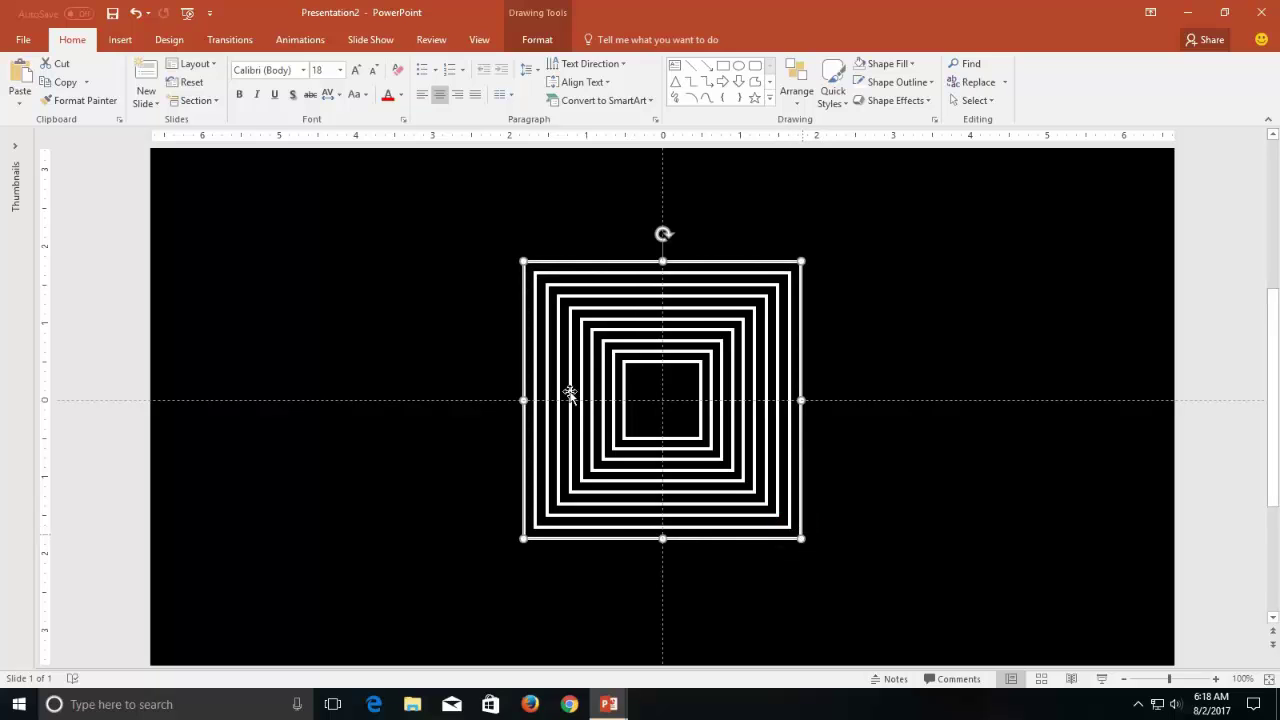
# Add an eleventh evenly spaced concentric square from an enlarged, centred copy of the tenth
pyautogui.click(20, 78)
pyautogui.moveTo(794, 274); pyautogui.dragTo(783, 262)
pyautogui.moveTo(801, 538); pyautogui.dragTo(812, 542)
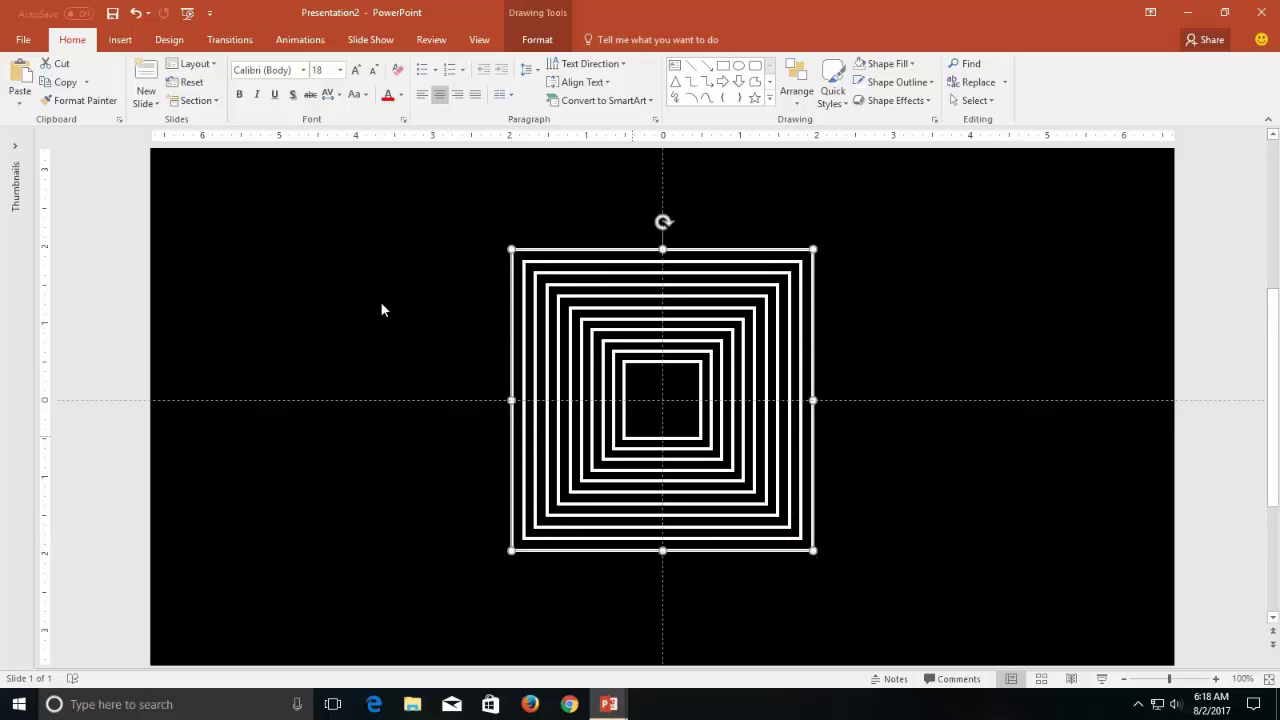
# Add a twelfth evenly spaced concentric square from an enlarged, centred copy of the eleventh
pyautogui.click(62, 82)
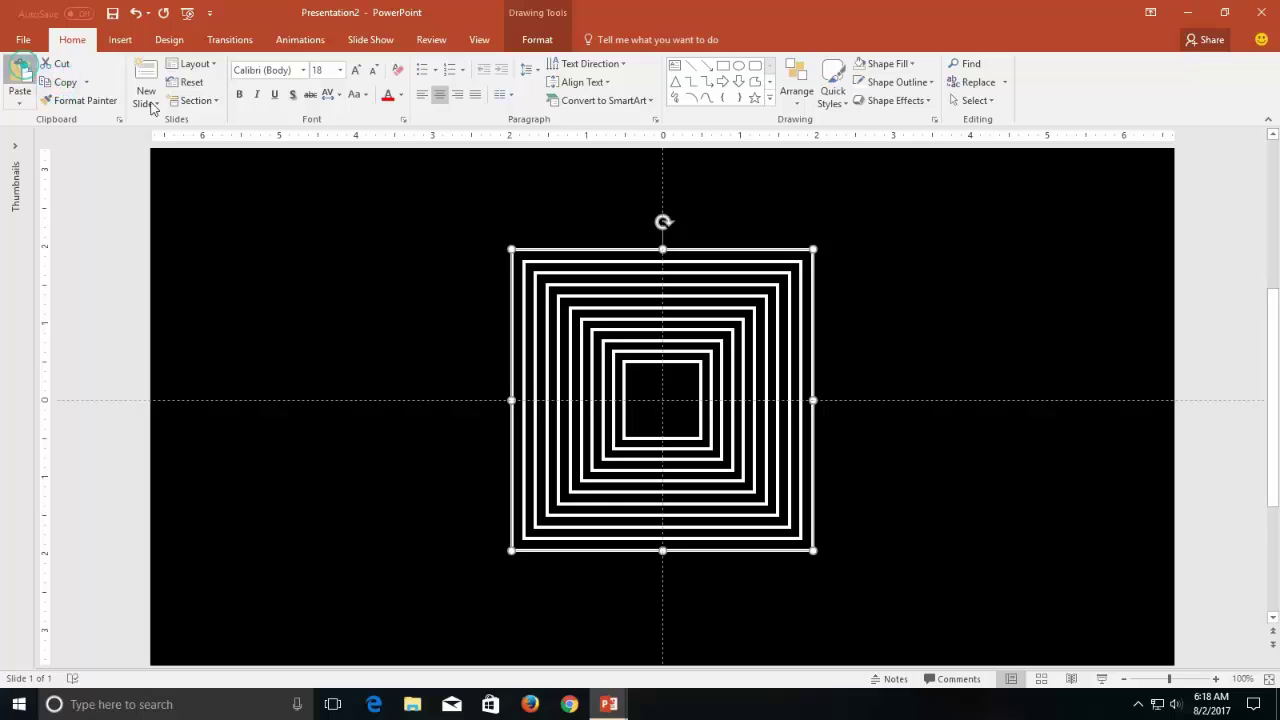
pyautogui.click(20, 76)
pyautogui.moveTo(803, 262); pyautogui.dragTo(791, 249)
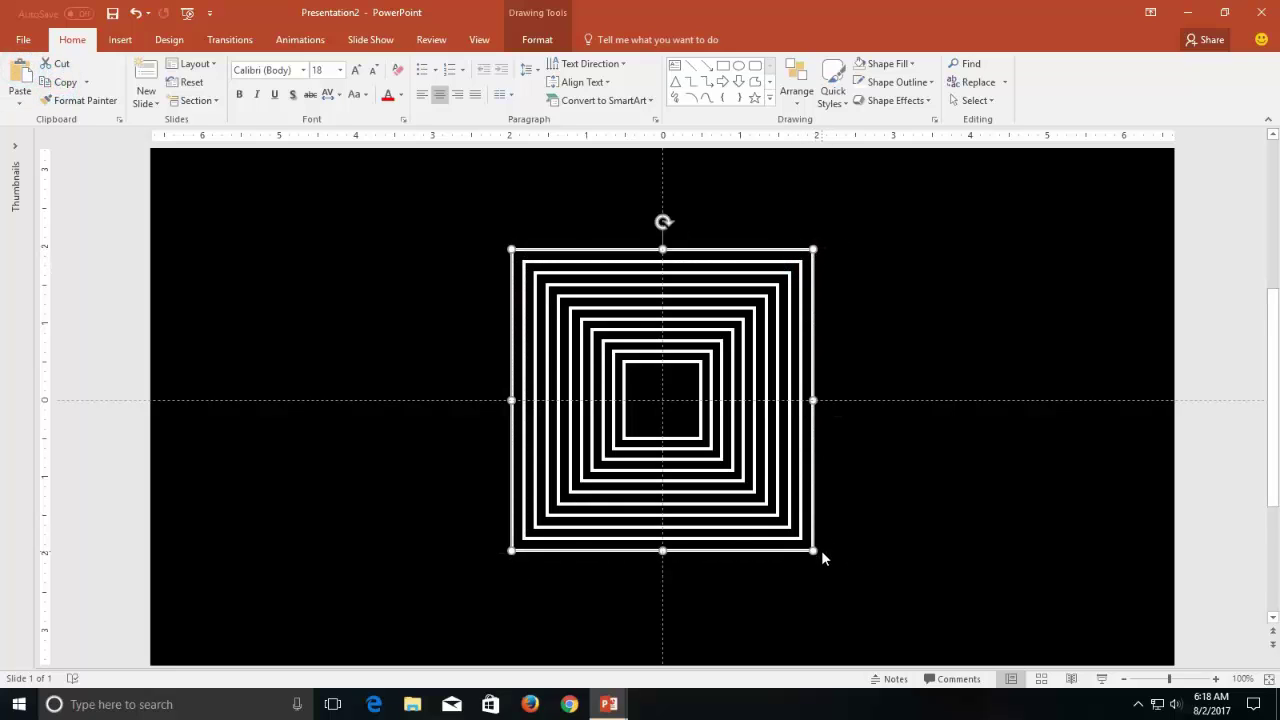
pyautogui.moveTo(814, 551); pyautogui.dragTo(827, 564)
# Add a thirteenth evenly spaced concentric square from an enlarged, centred copy of the twelfth
pyautogui.click(80, 83)
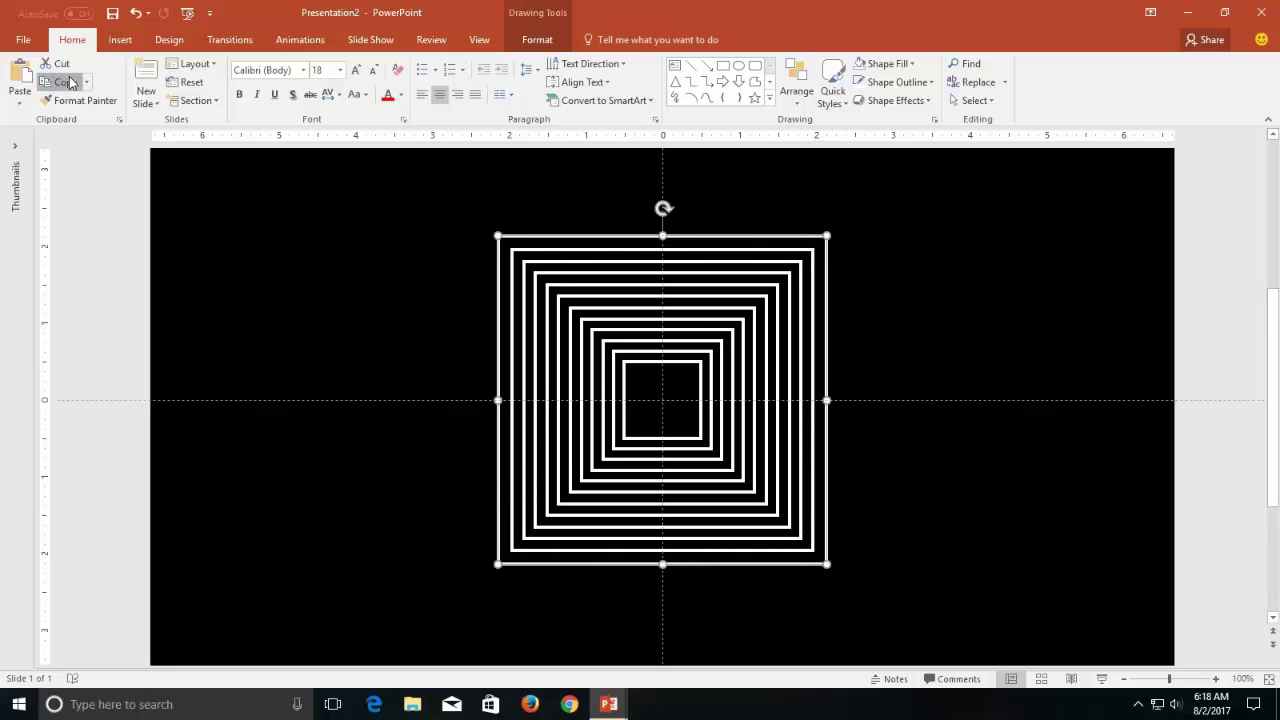
pyautogui.click(20, 74)
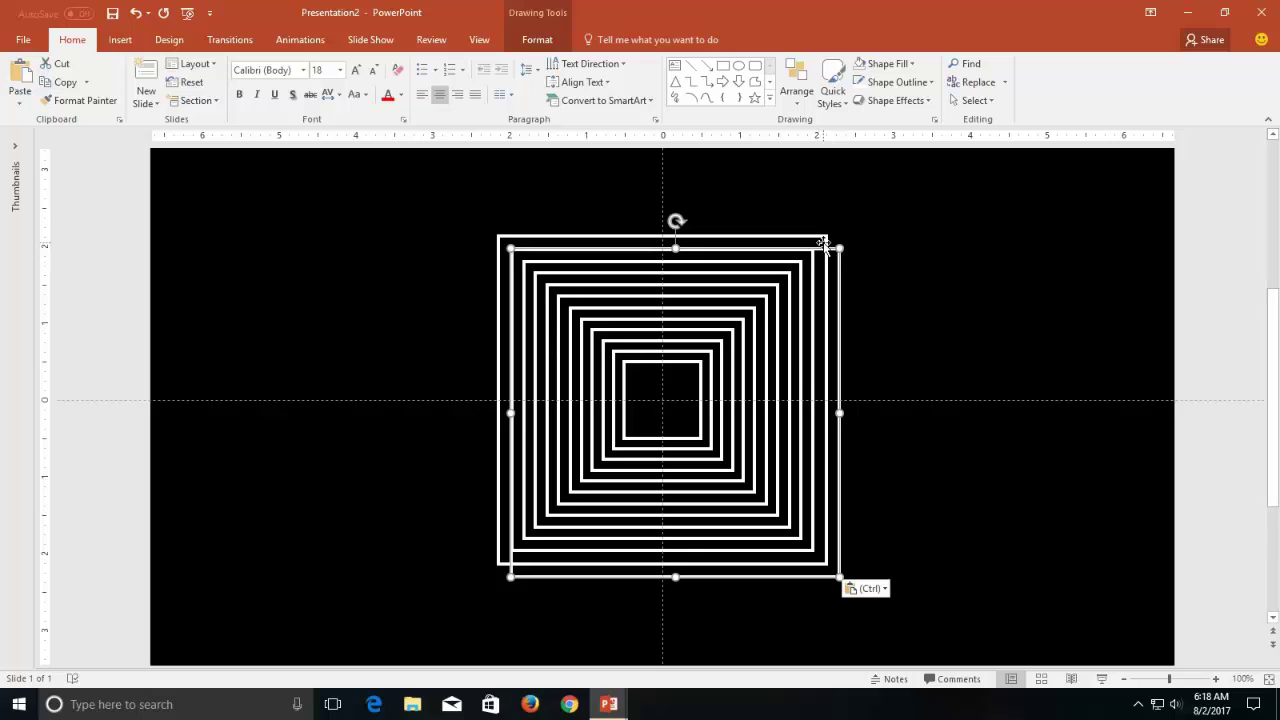
pyautogui.moveTo(820, 247); pyautogui.dragTo(806, 239)
pyautogui.moveTo(826, 566); pyautogui.dragTo(841, 580)
# Add a fourteenth evenly spaced concentric square from an enlarged, centred copy of the thirteenth
pyautogui.click(65, 82)
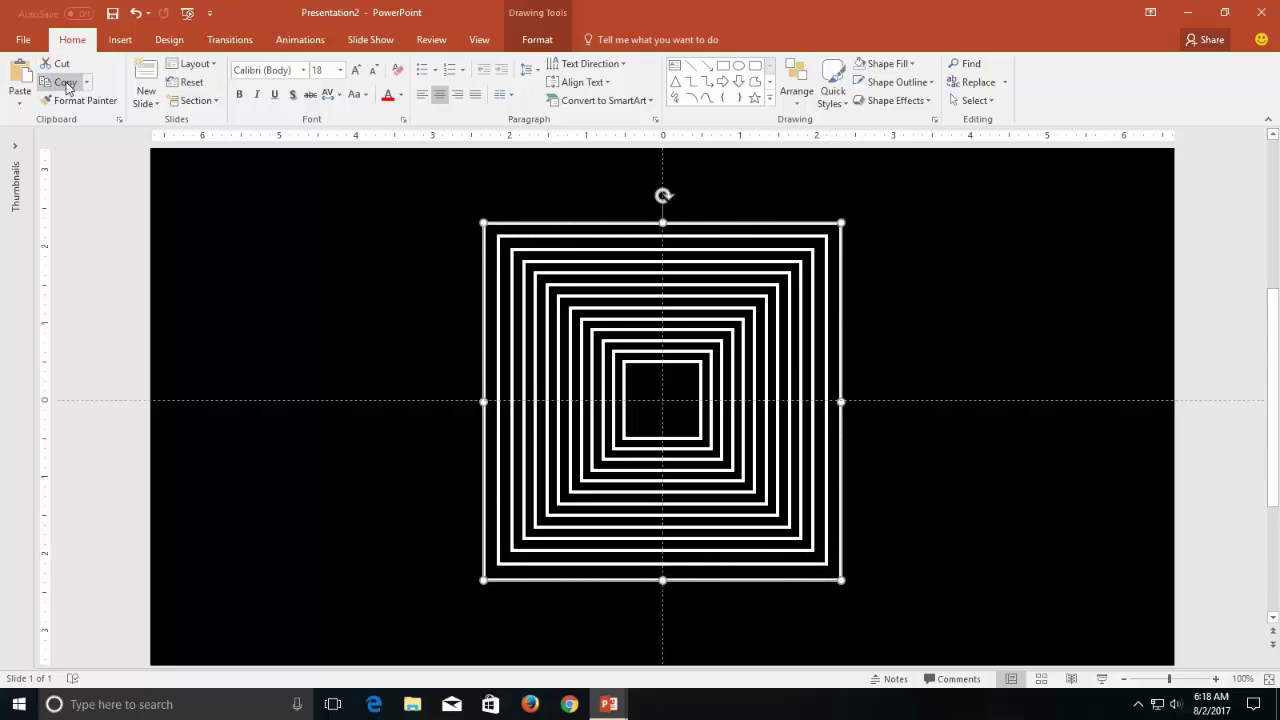
pyautogui.click(20, 78)
pyautogui.moveTo(826, 238); pyautogui.dragTo(811, 221)
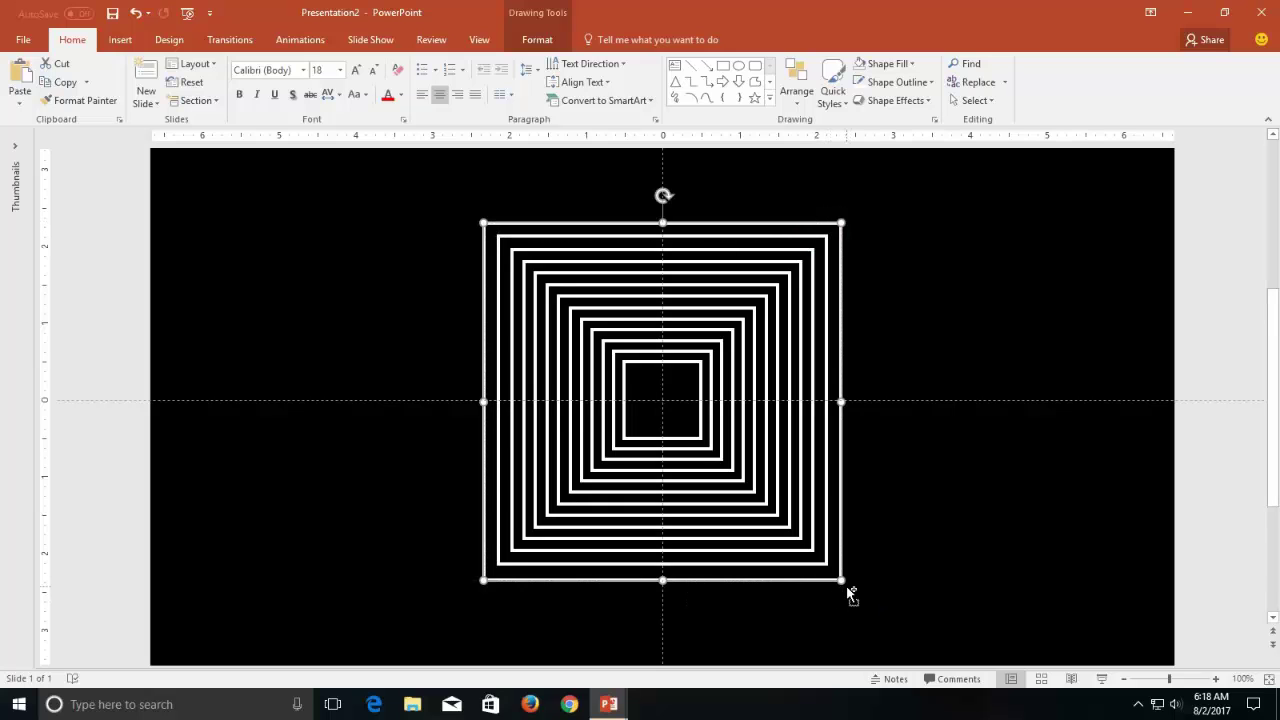
pyautogui.moveTo(845, 585); pyautogui.dragTo(858, 594)
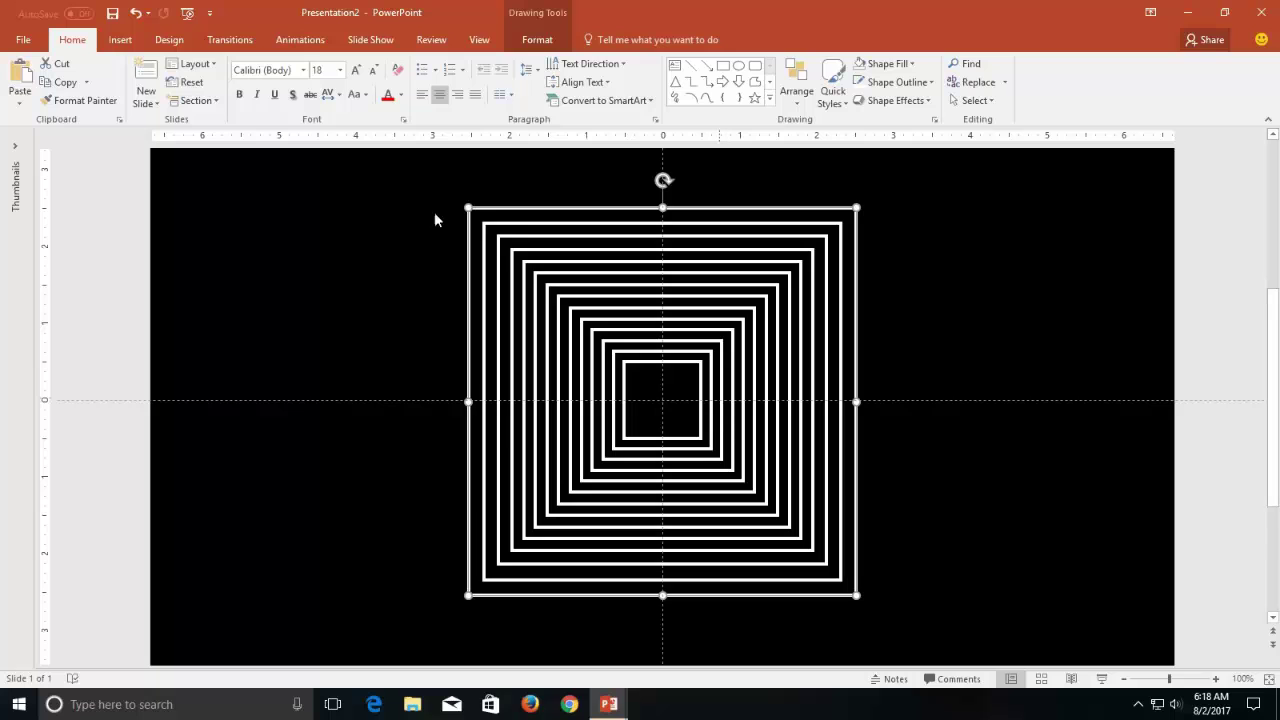
# Select every concentric square on the slide and add the Spin emphasis animation to all of them
pyautogui.click(974, 101)
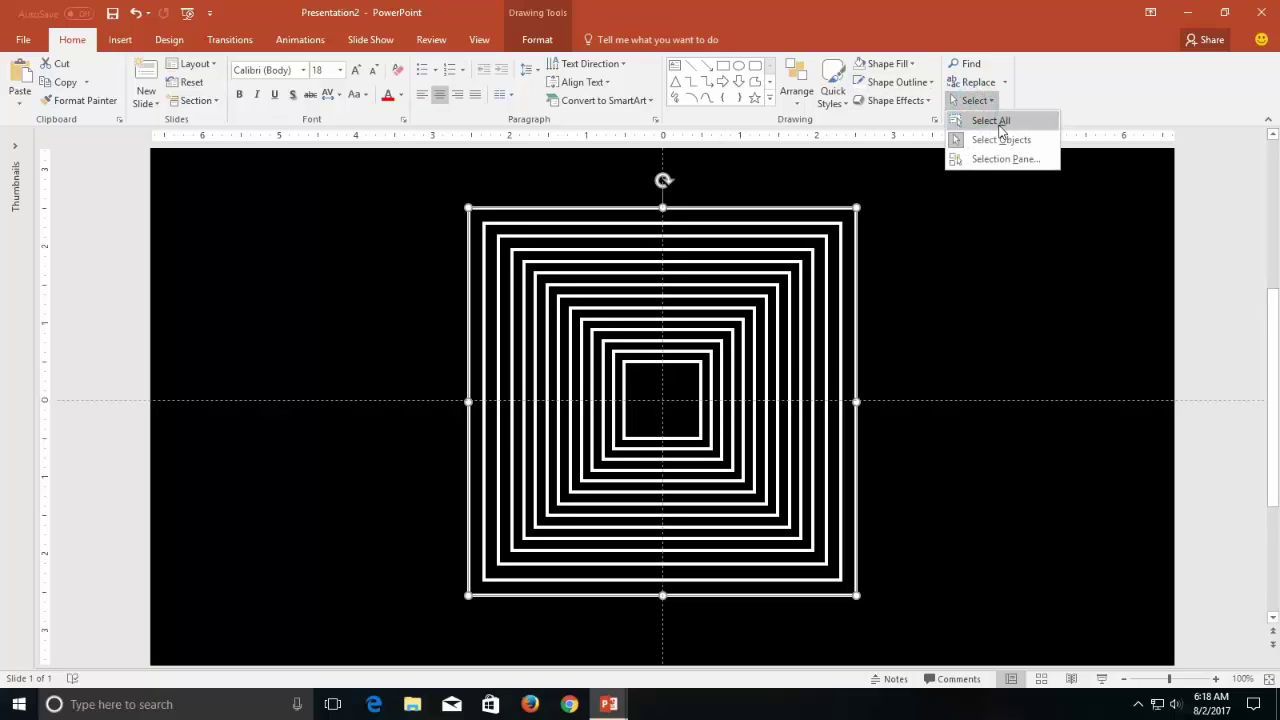
pyautogui.click(1000, 121)
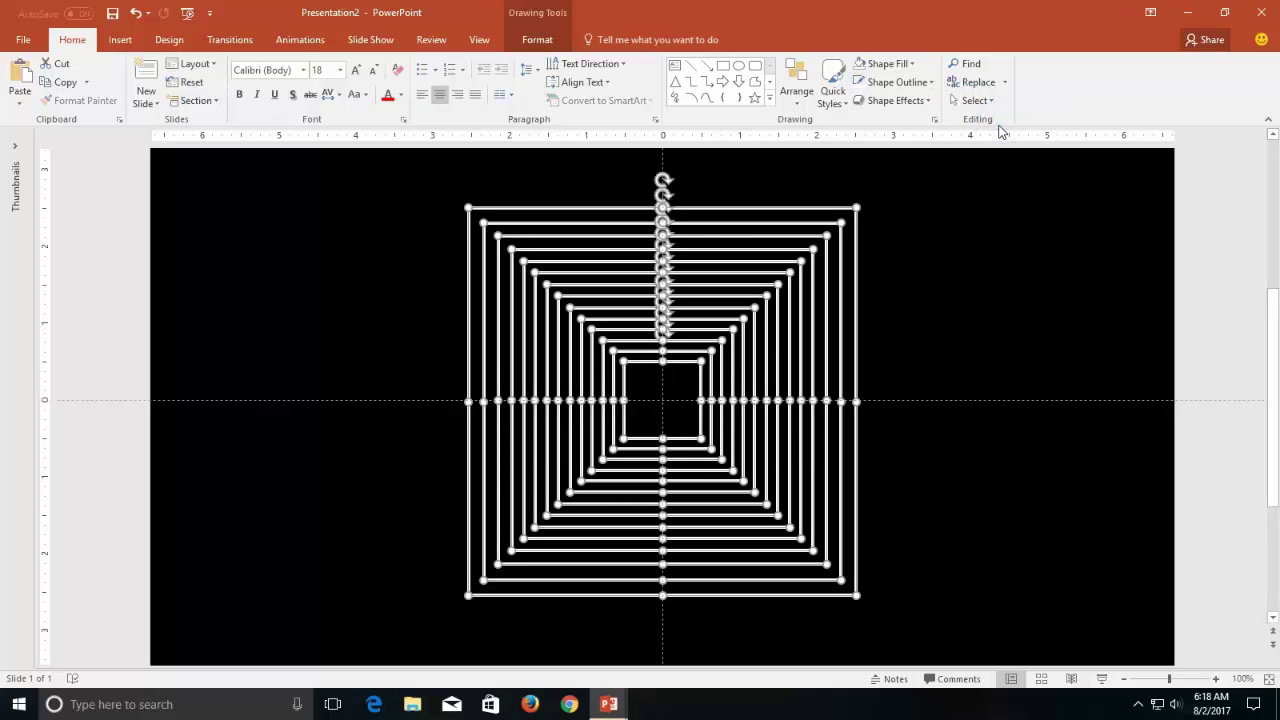
pyautogui.click(296, 40)
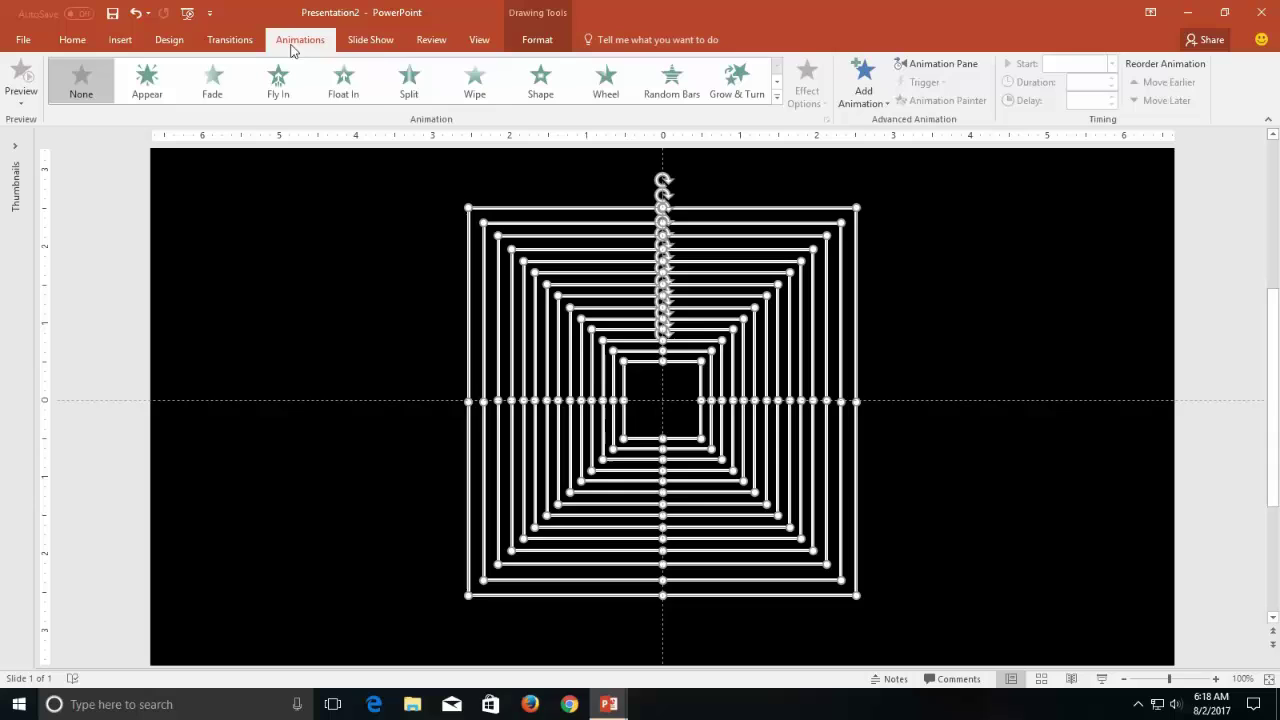
pyautogui.click(871, 95)
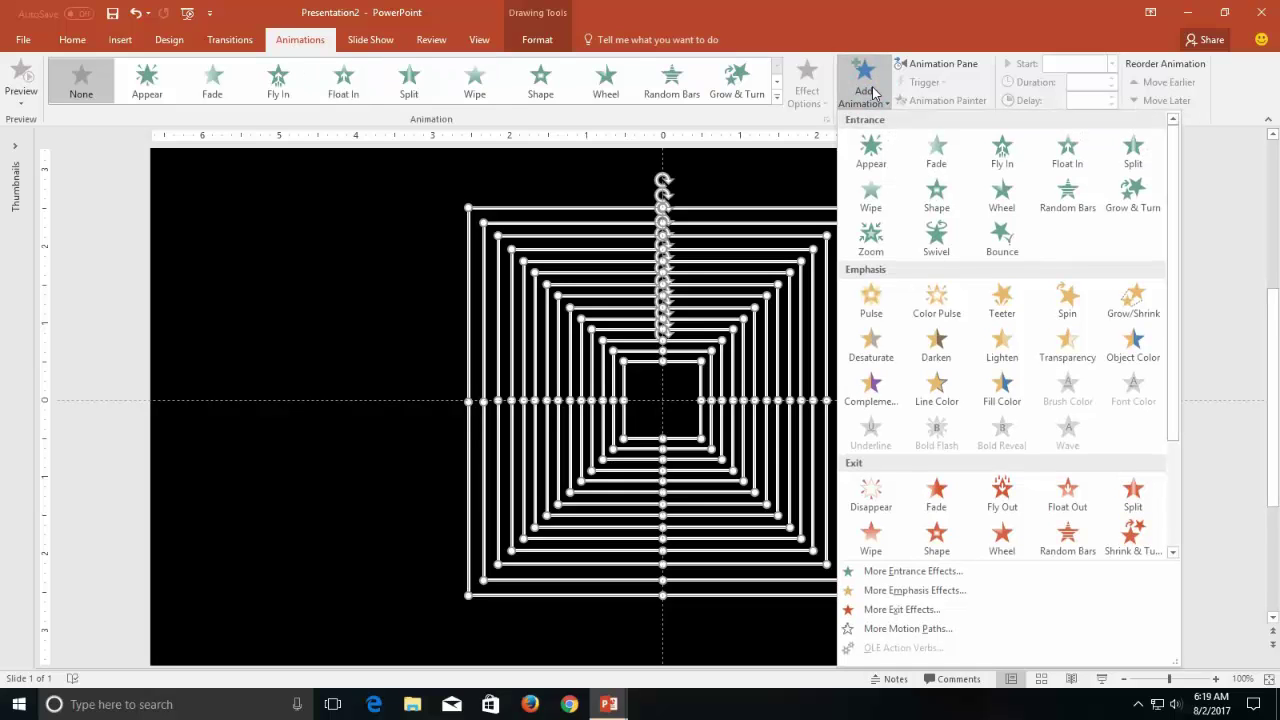
pyautogui.click(1066, 295)
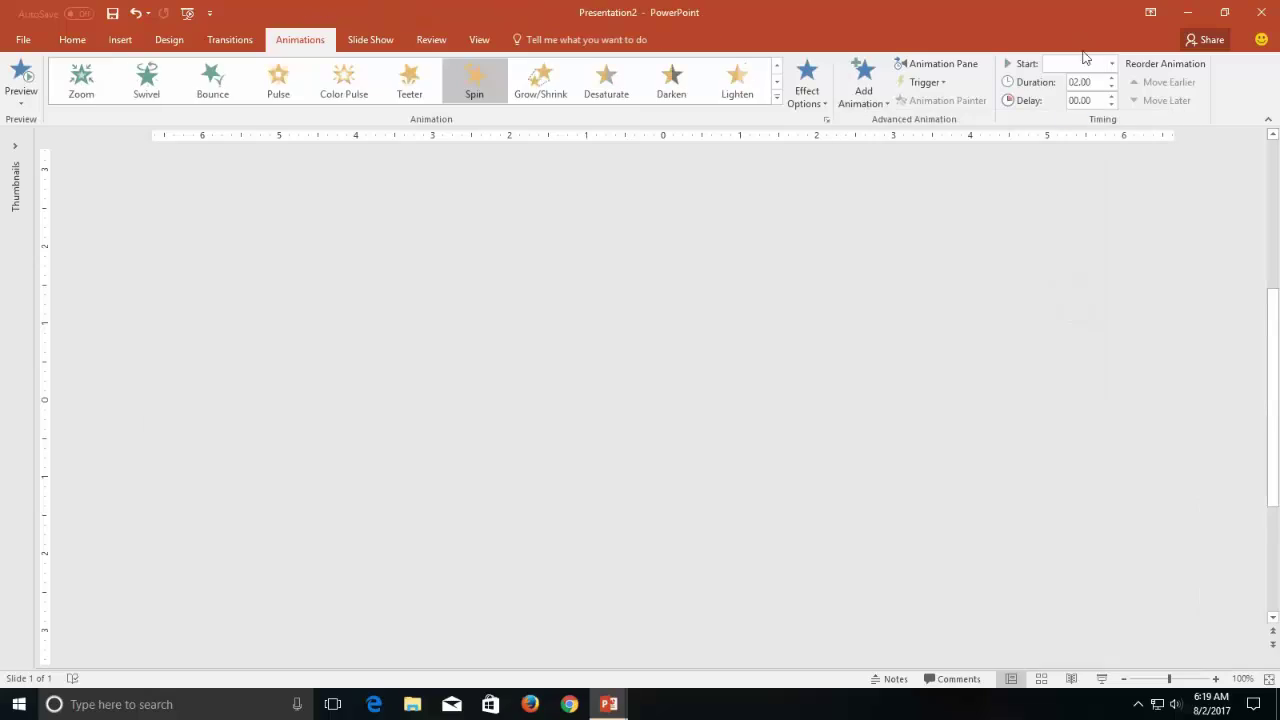
# Set all the spin animations to start With Previous with a duration of 0.25 seconds, and show the animation list
pyautogui.click(1080, 66)
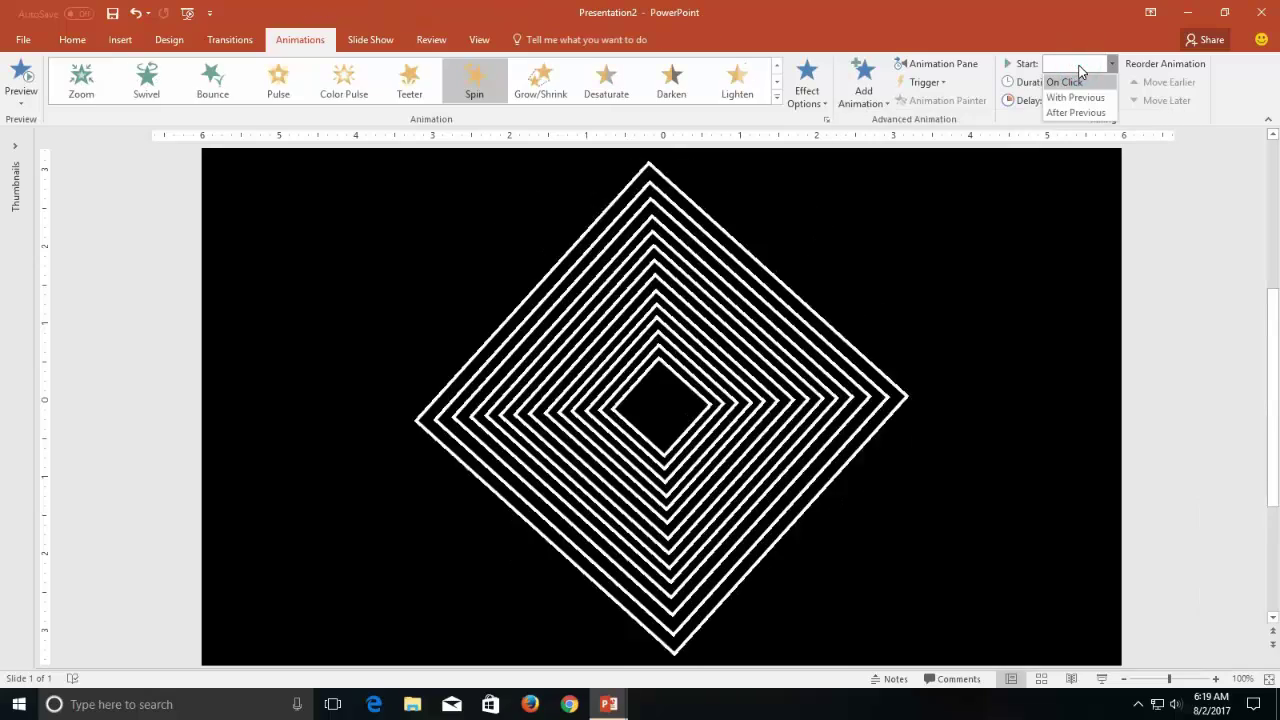
pyautogui.click(1076, 97)
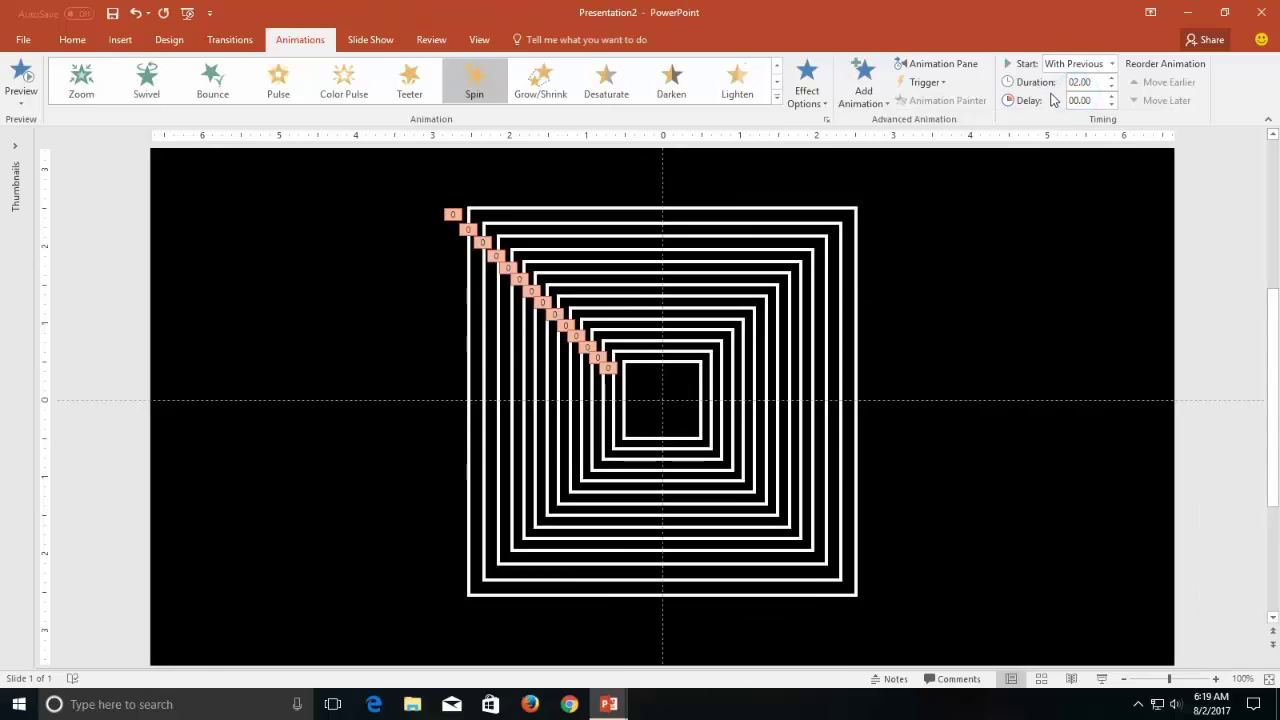
pyautogui.click(946, 64)
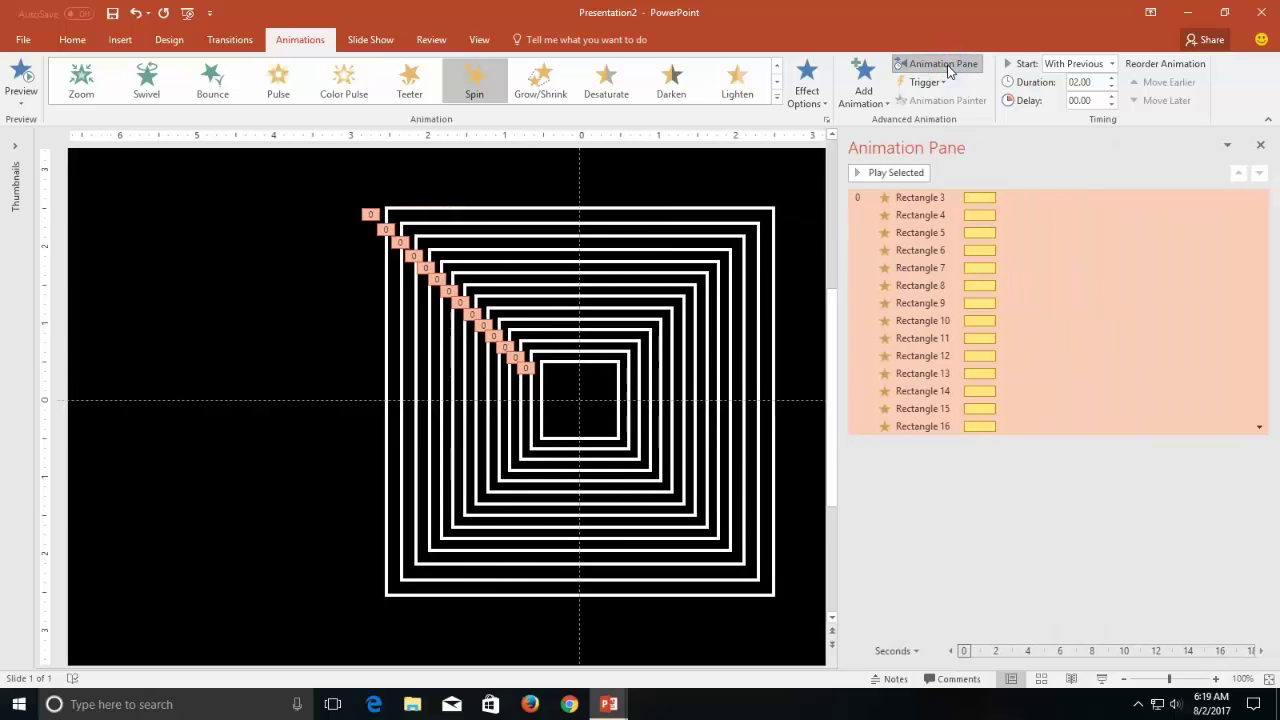
pyautogui.doubleClick(1093, 84)
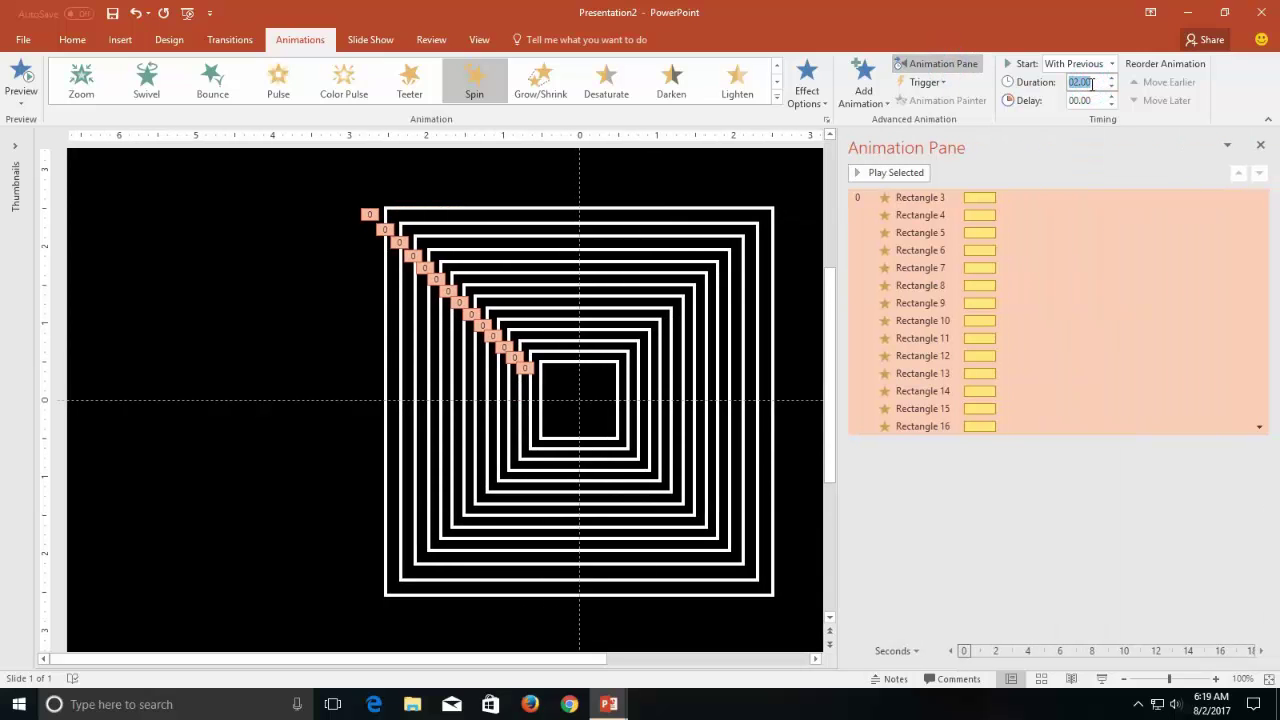
pyautogui.write('.25')
pyautogui.press('Return')
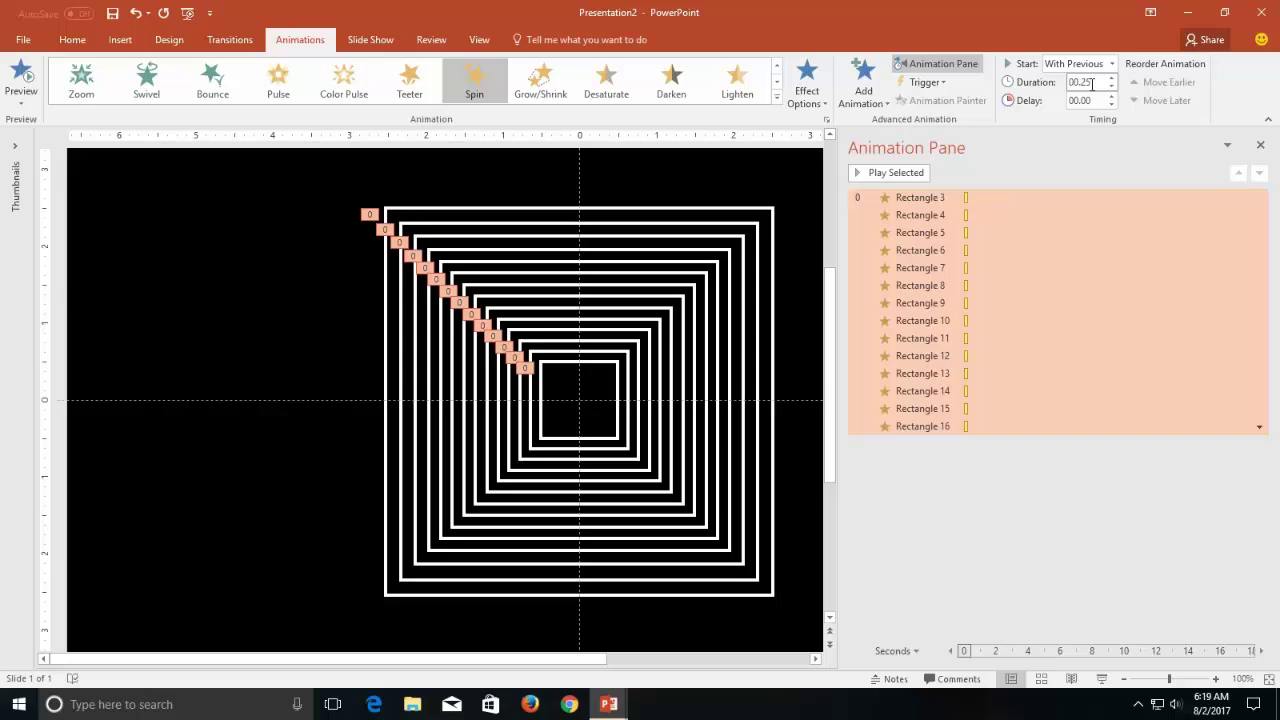
# Set the spin amount of all the animations to a custom 20° clockwise and enable Auto-reverse
pyautogui.rightClick(925, 218)
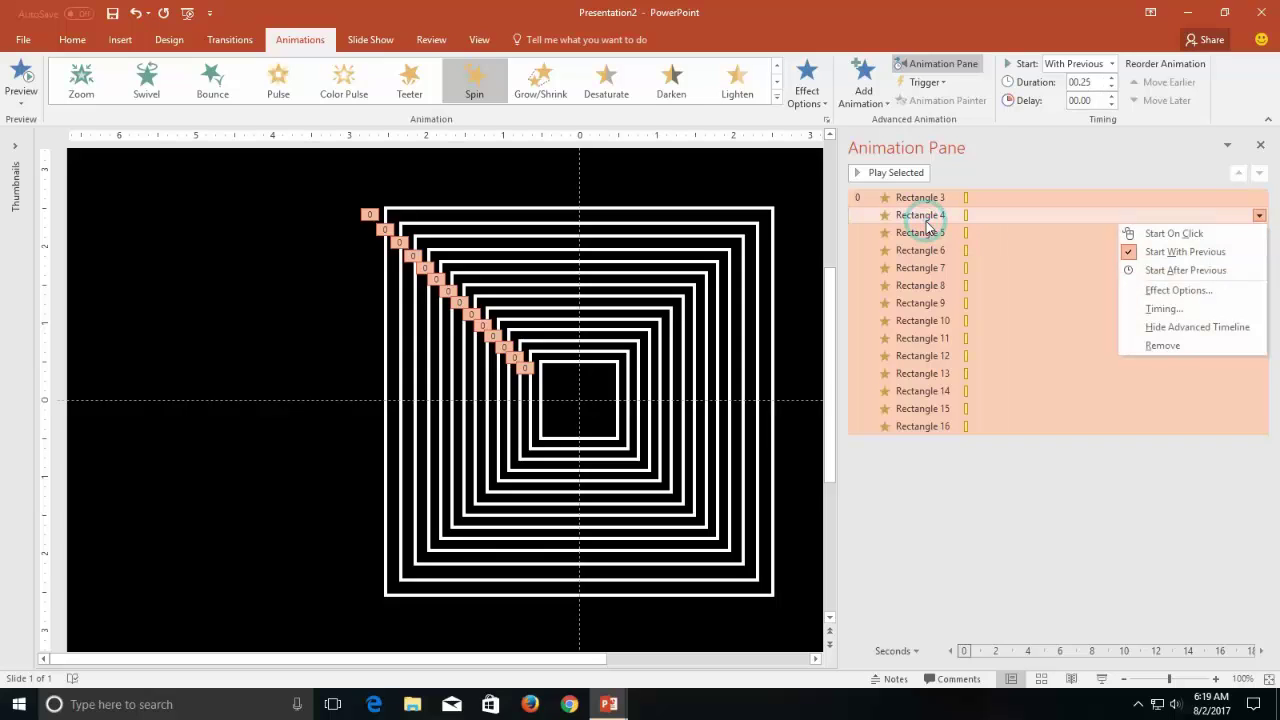
pyautogui.click(1178, 290)
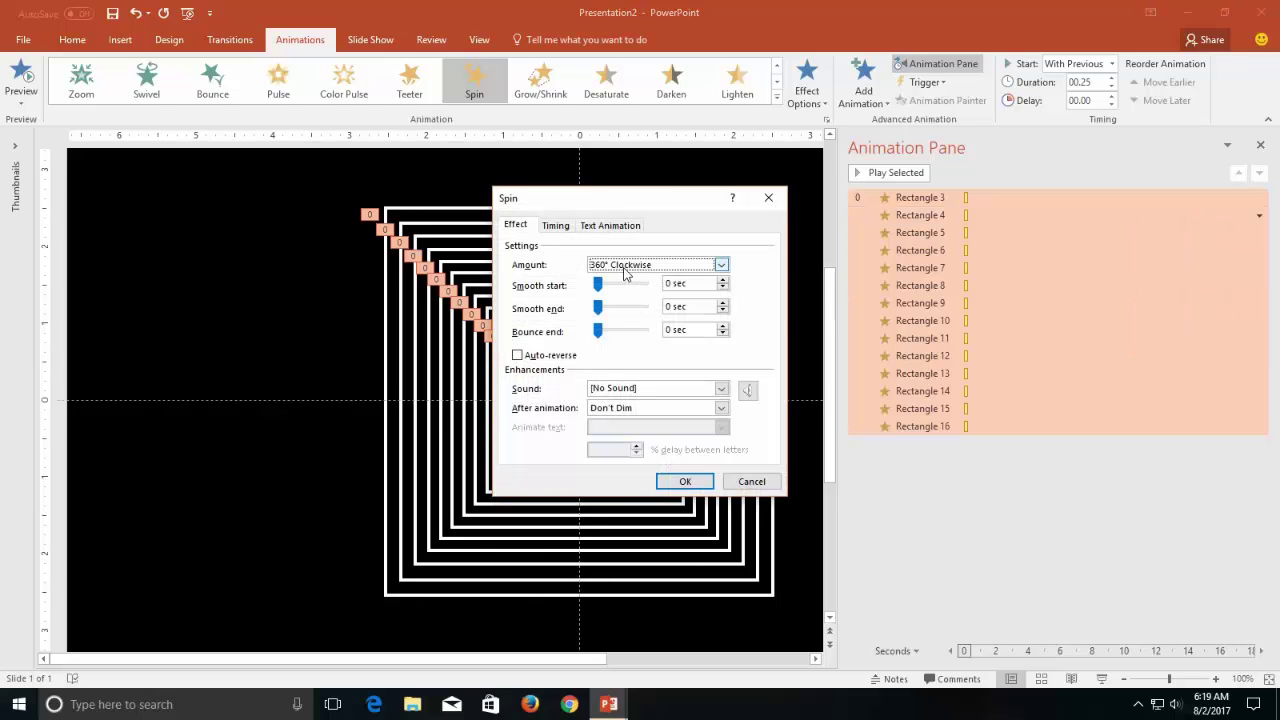
pyautogui.click(648, 268)
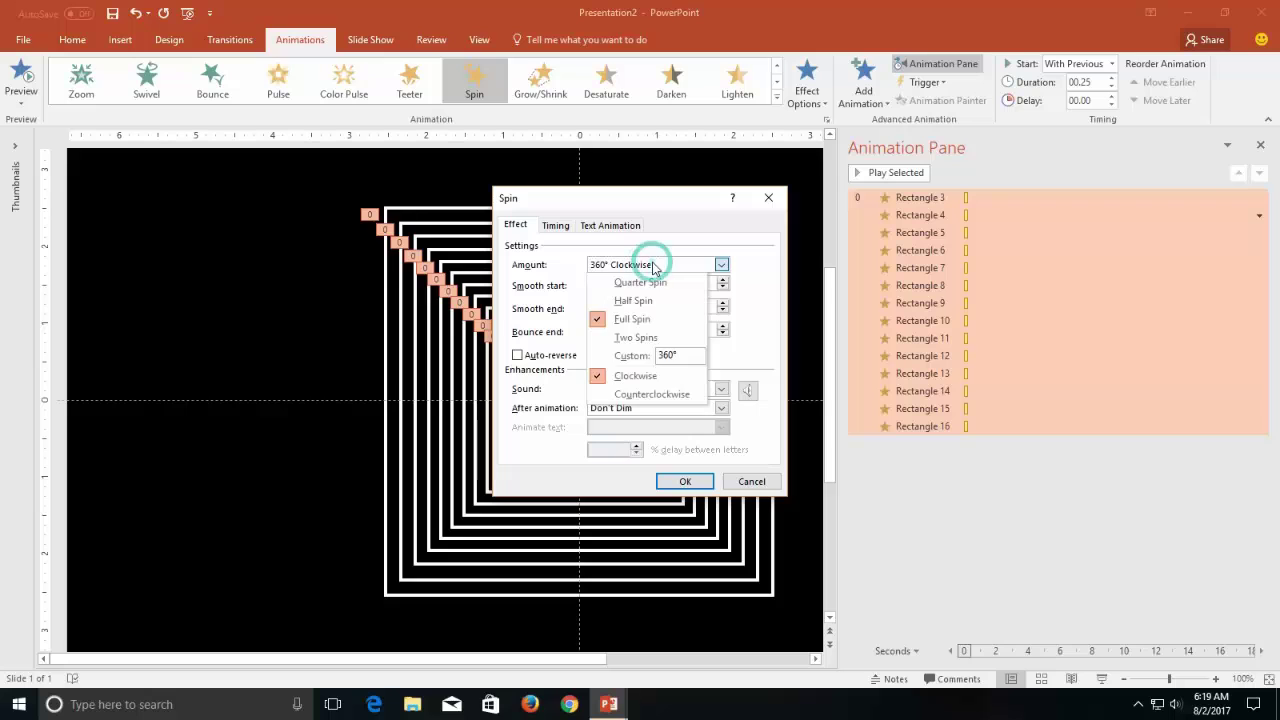
pyautogui.click(640, 360)
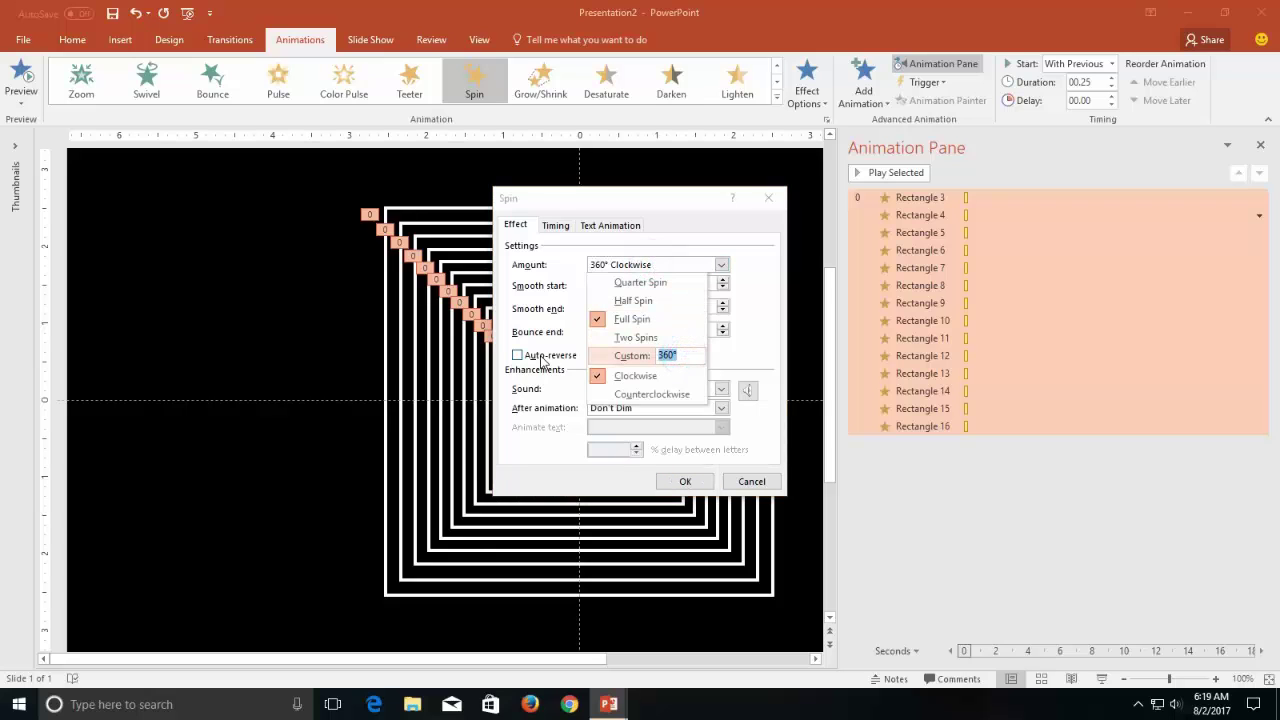
pyautogui.press('Return')
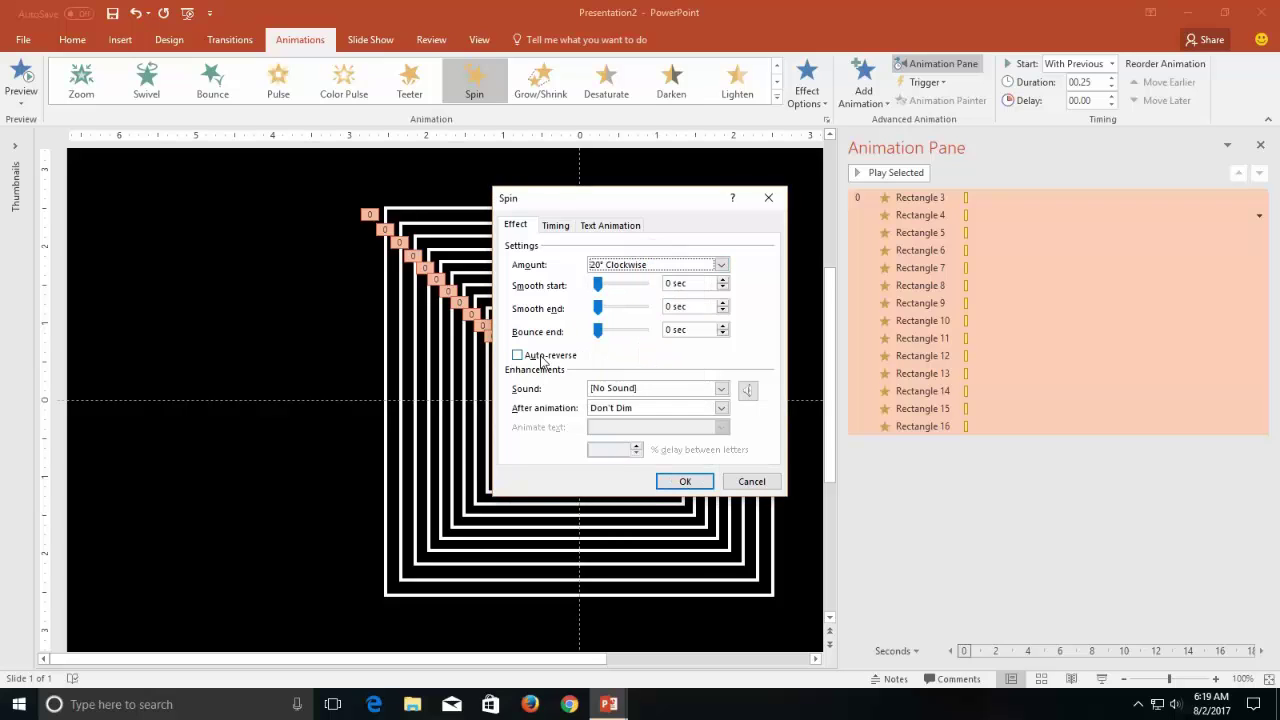
pyautogui.click(539, 362)
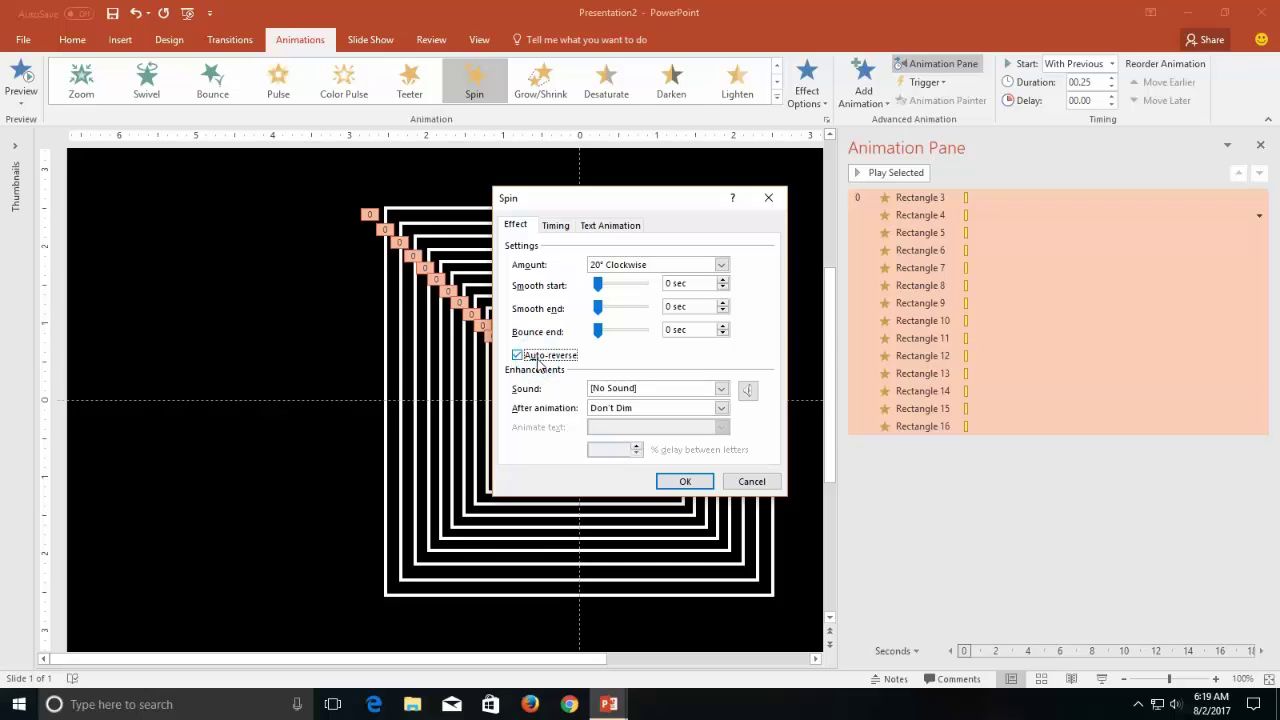
pyautogui.click(683, 482)
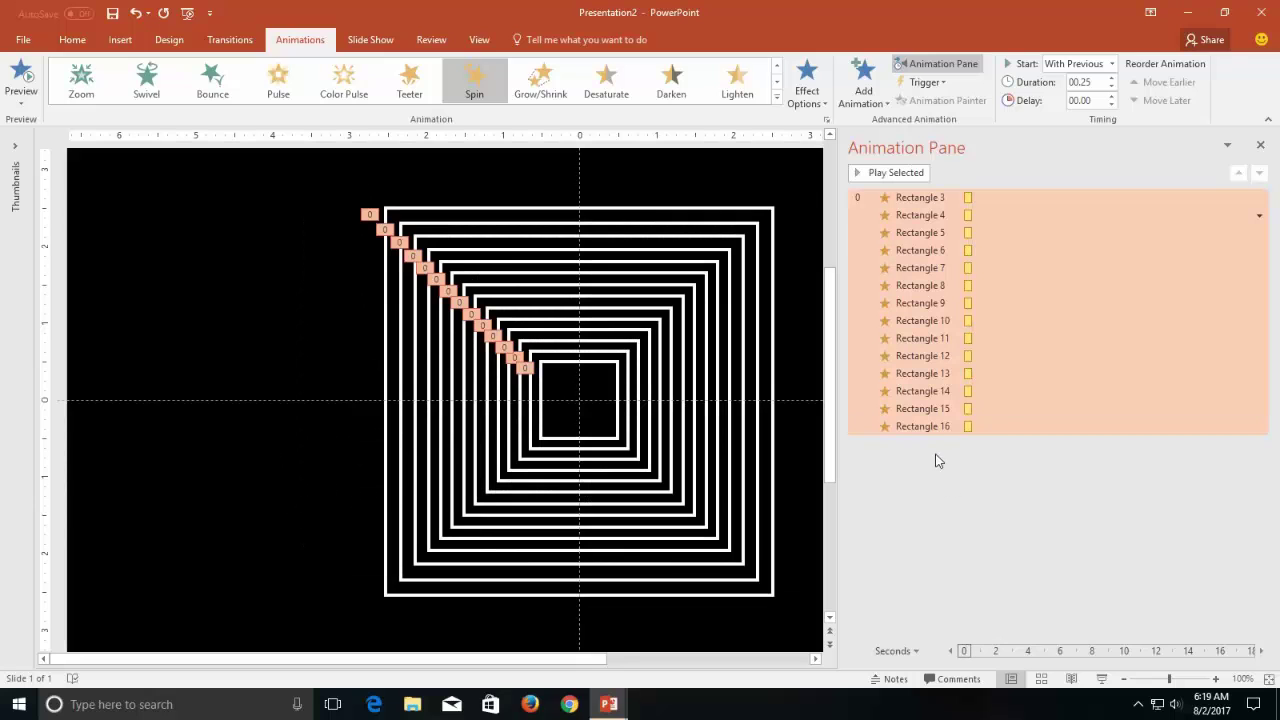
# Play the current slide as a slide show to check the spinning squares, and return to editing
pyautogui.click(933, 453)
pyautogui.click(931, 219)
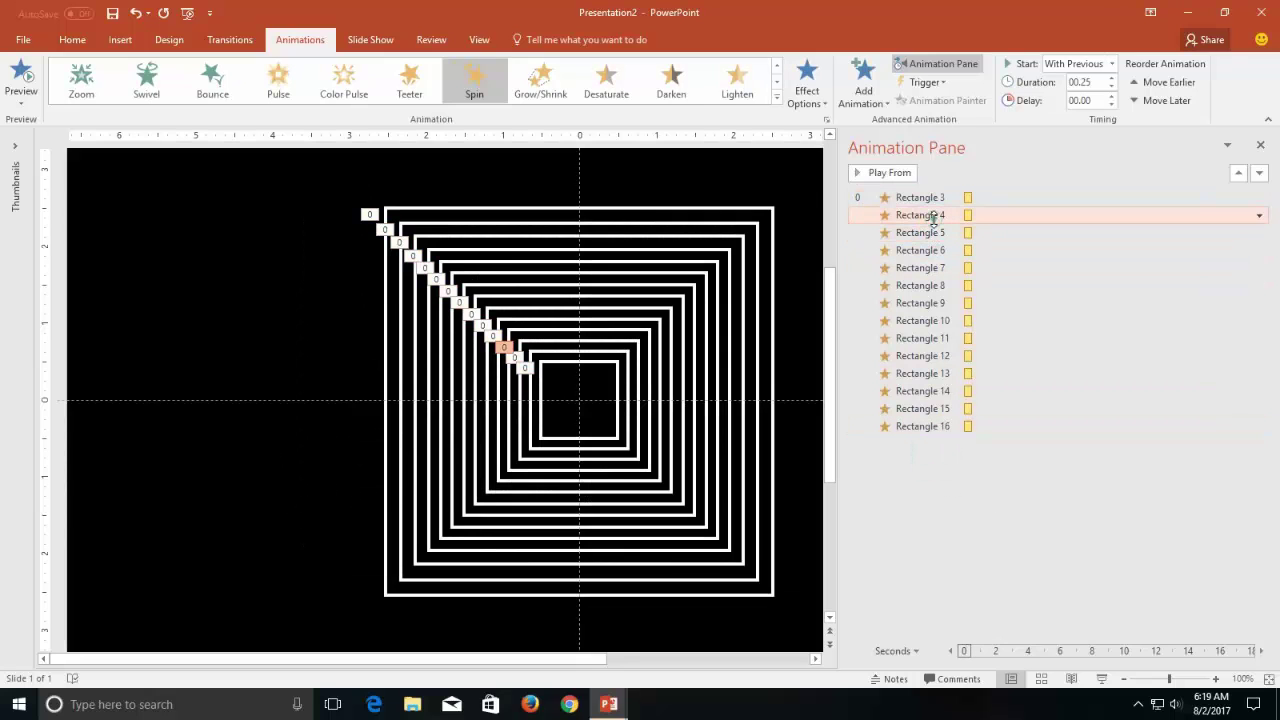
pyautogui.click(1101, 678)
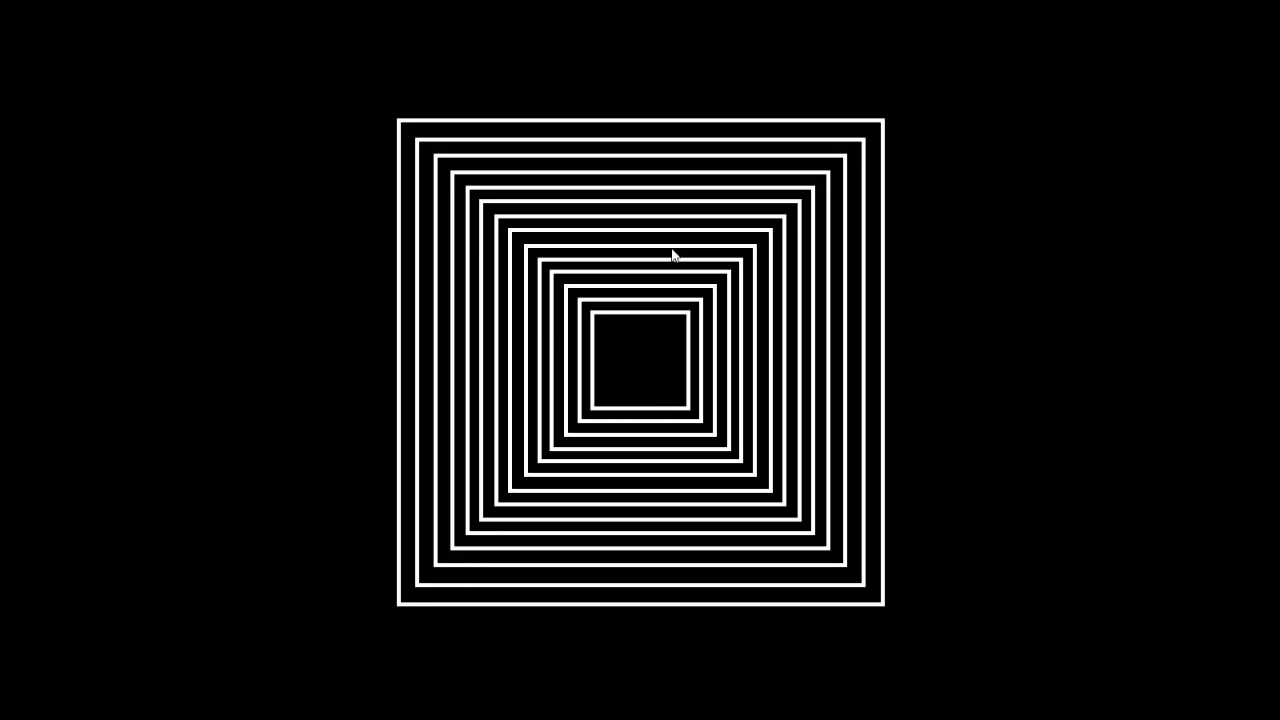
pyautogui.press('Escape')
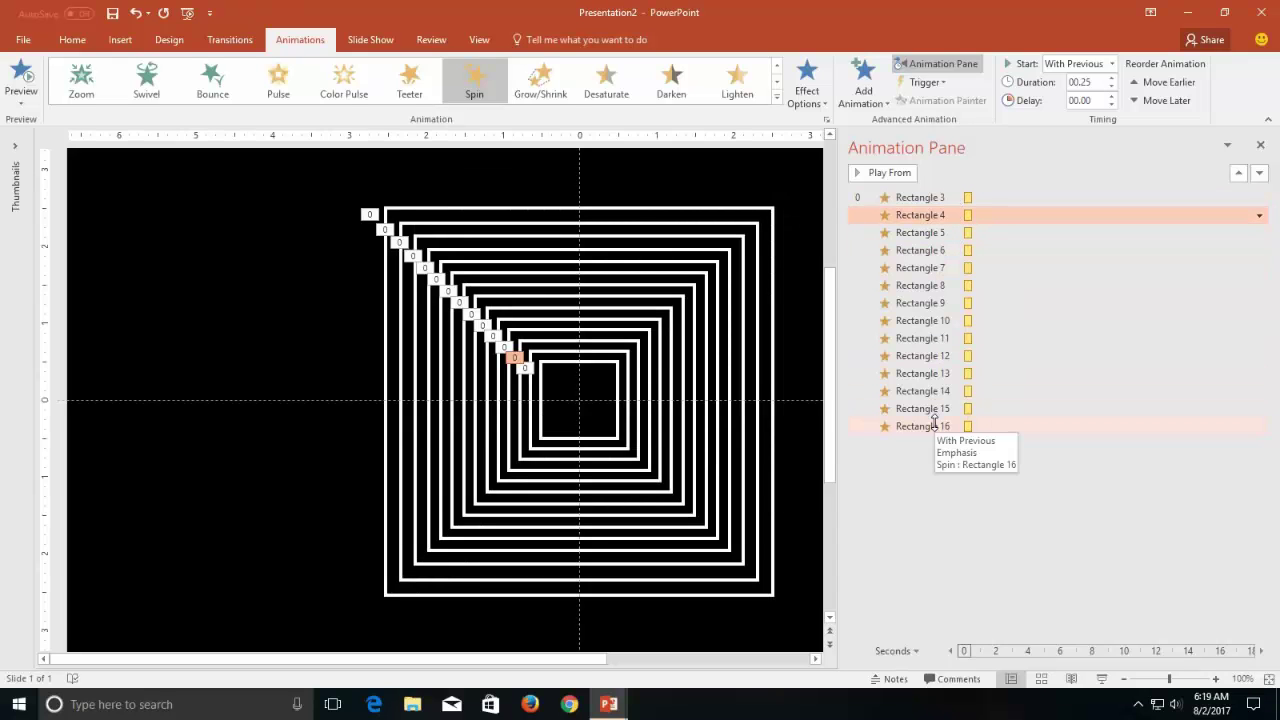
# Select all the spin animations from Rectangle 3 to Rectangle 16 and set their custom amount to 30° clockwise
pyautogui.click(938, 200)
pyautogui.keyDown('shift'); pyautogui.click(925, 426); pyautogui.keyUp('shift')
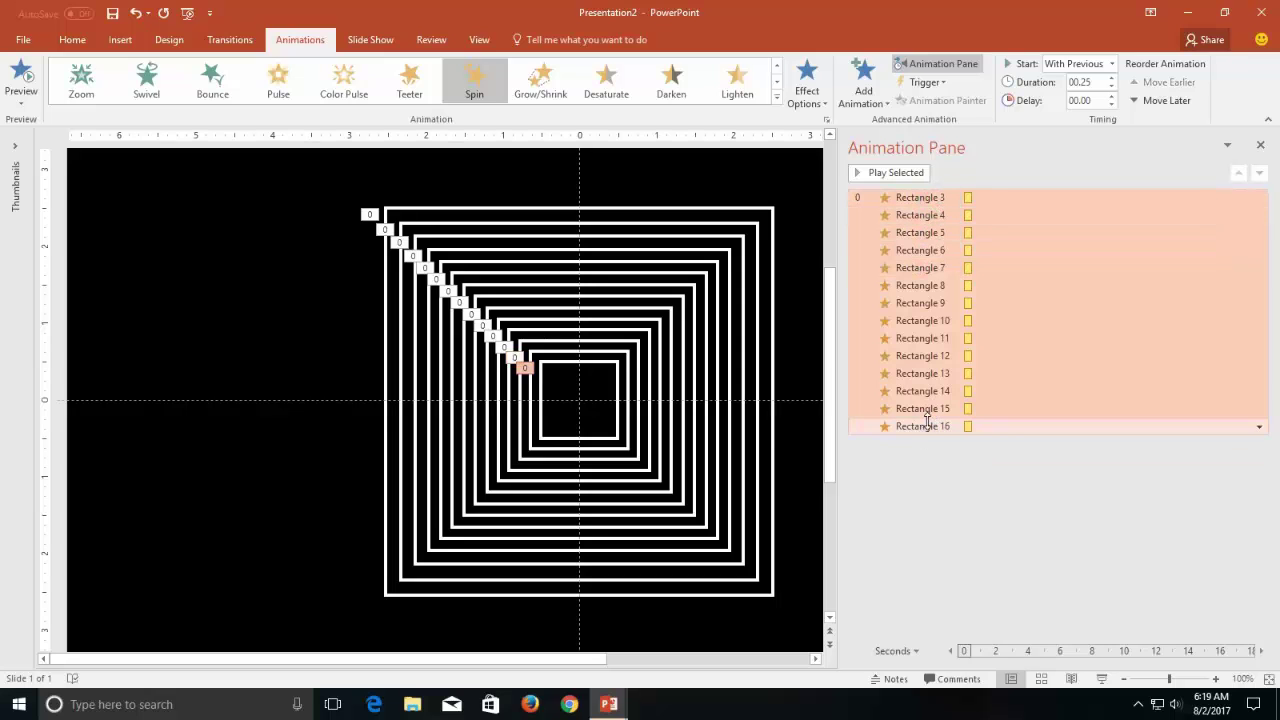
pyautogui.rightClick(950, 268)
pyautogui.click(1160, 343)
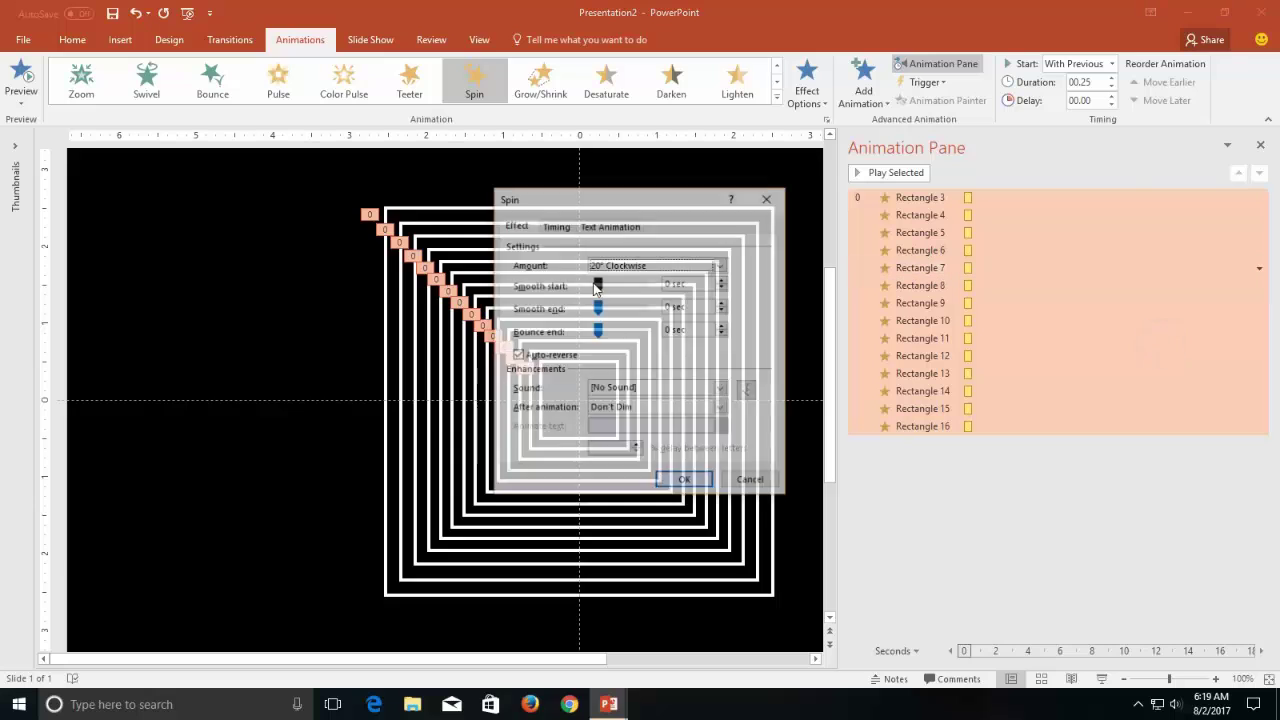
pyautogui.click(680, 264)
pyautogui.click(678, 357)
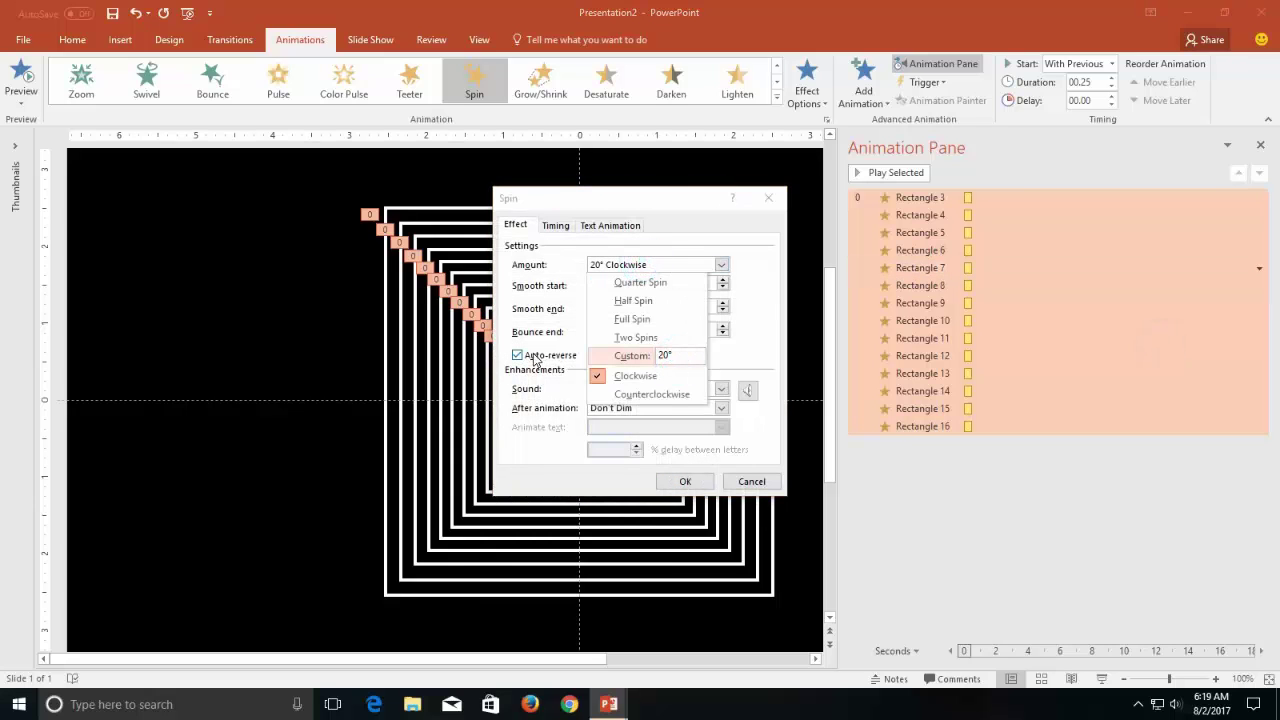
pyautogui.doubleClick(678, 355)
pyautogui.write('30')
pyautogui.press('Return')
pyautogui.press('Return')
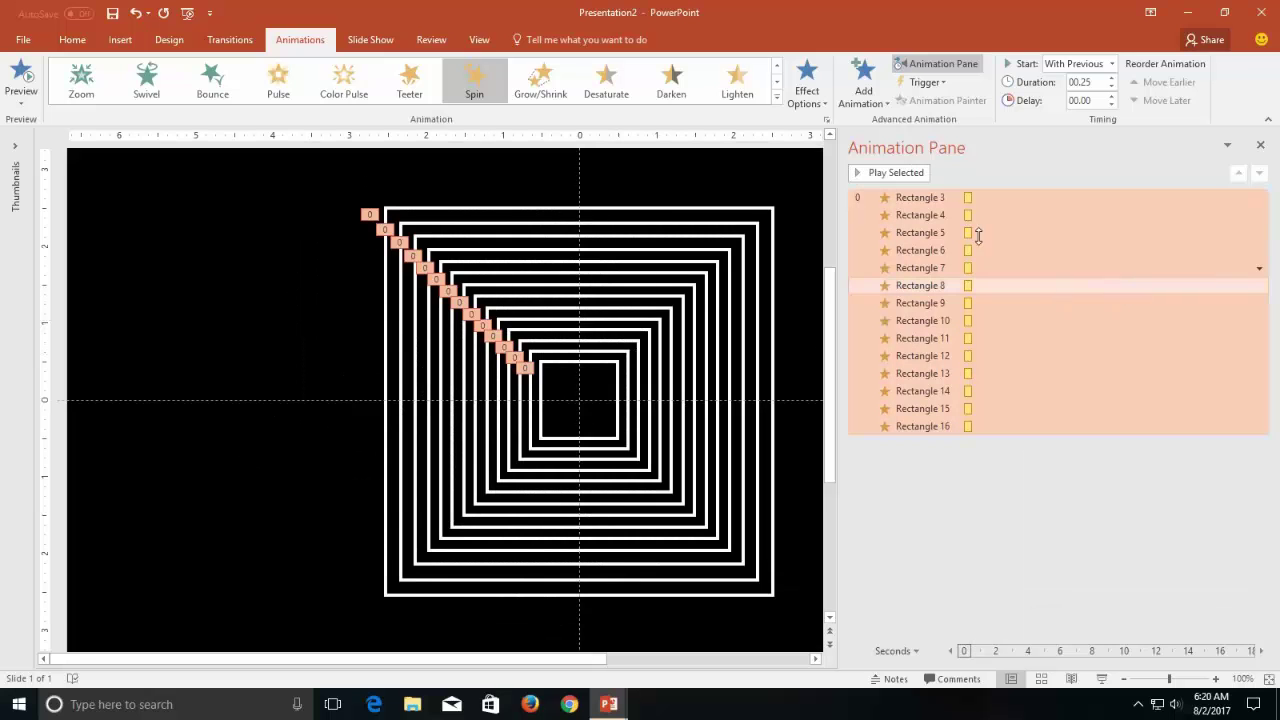
# Set the animation delays of Rectangle 4, 5 and 6 to 0.05, 0.10 and 0.15 seconds respectively
pyautogui.click(938, 218)
pyautogui.doubleClick(1094, 100)
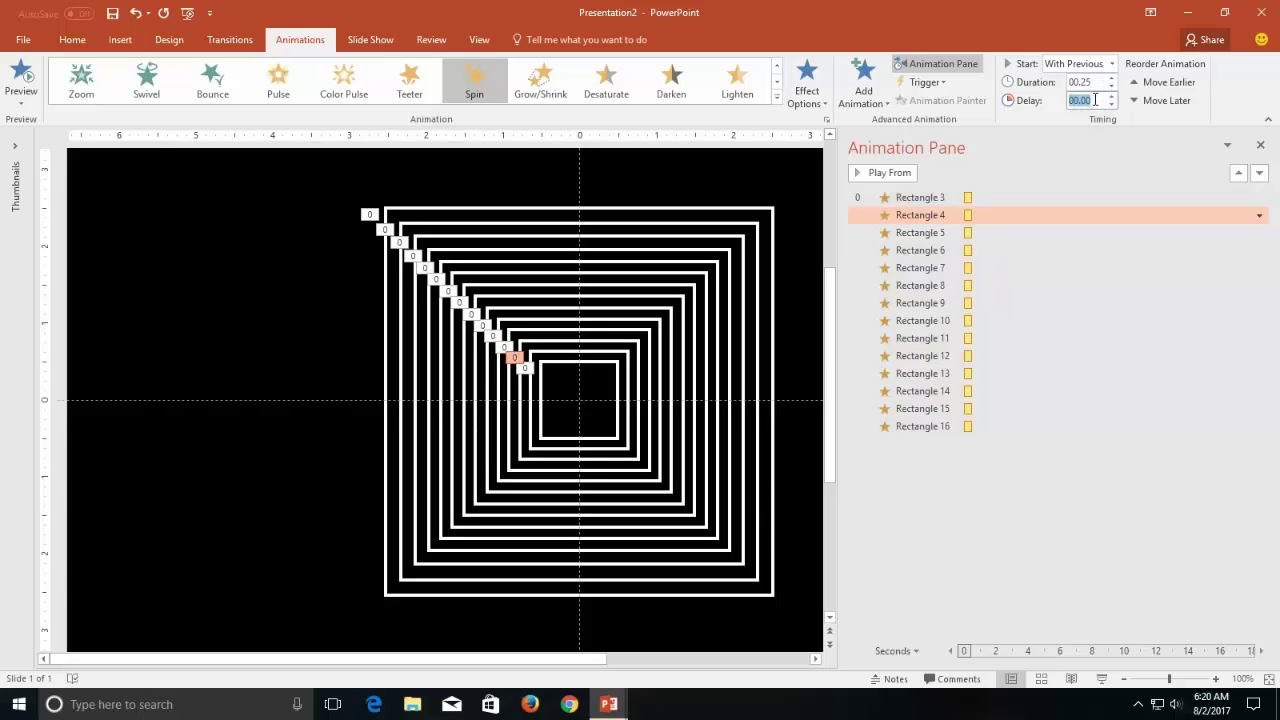
pyautogui.press('BackSpace')
pyautogui.write('.05')
pyautogui.click(918, 232)
pyautogui.click(1090, 100)
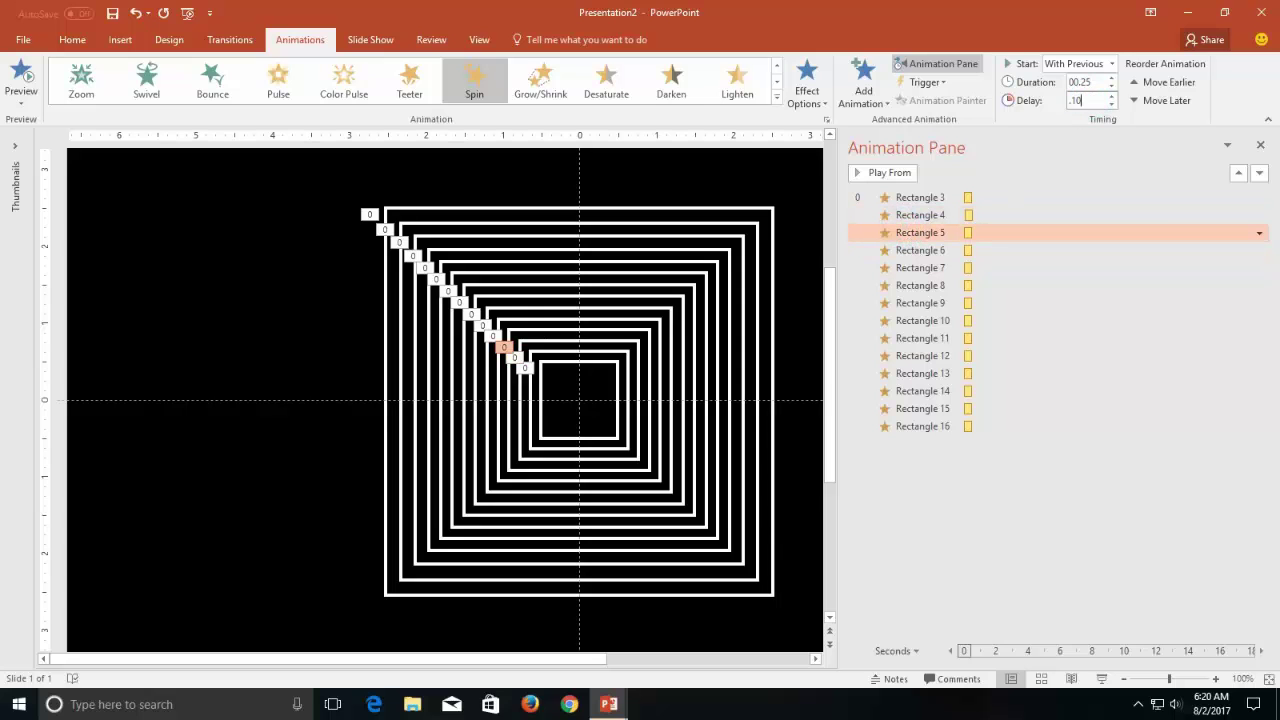
pyautogui.click(862, 250)
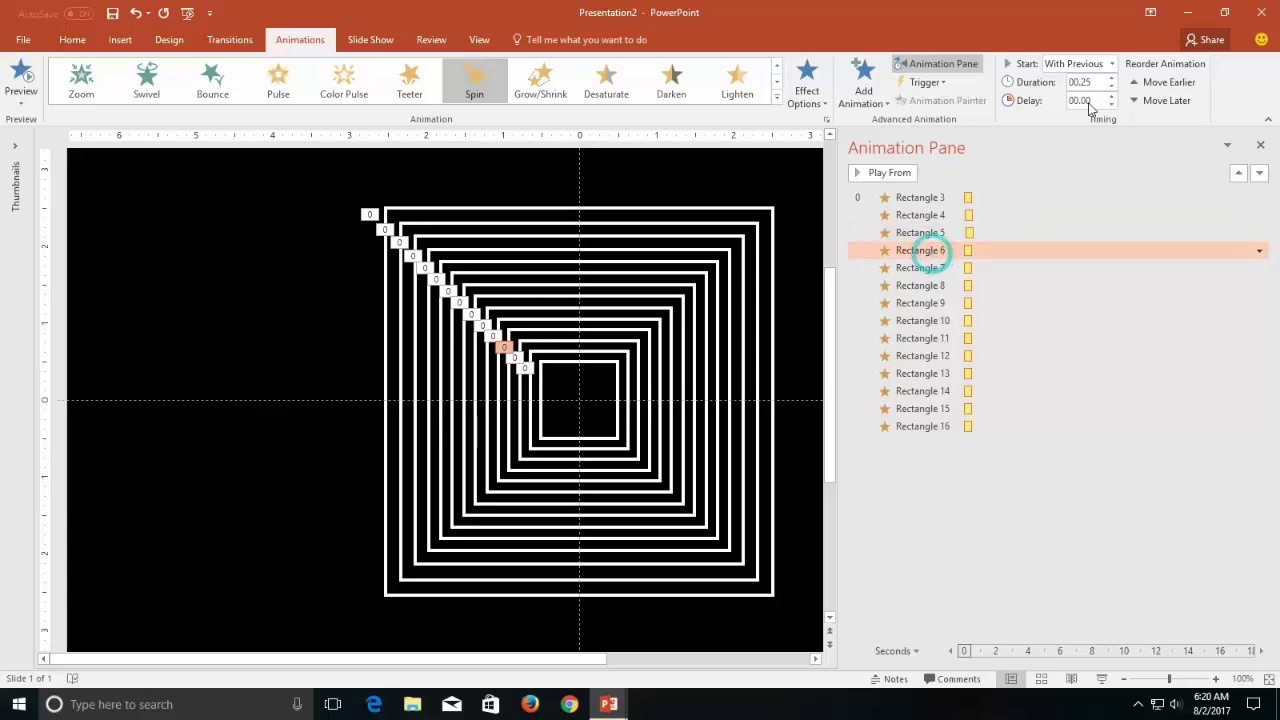
pyautogui.click(1096, 102)
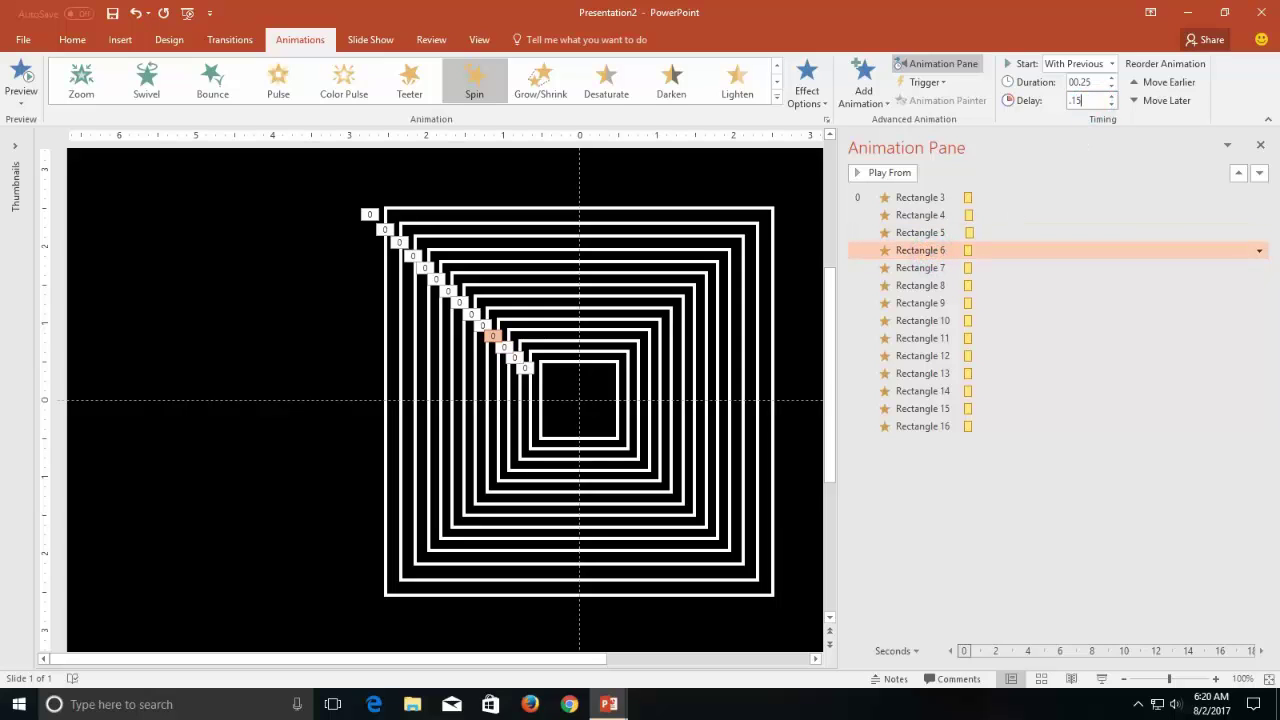
# Stagger the animation delays of Rectangle 7, 8 and 9 in even increments from 0.20 to 0.30 seconds
pyautogui.click(957, 266)
pyautogui.click(1088, 101)
pyautogui.write('.20')
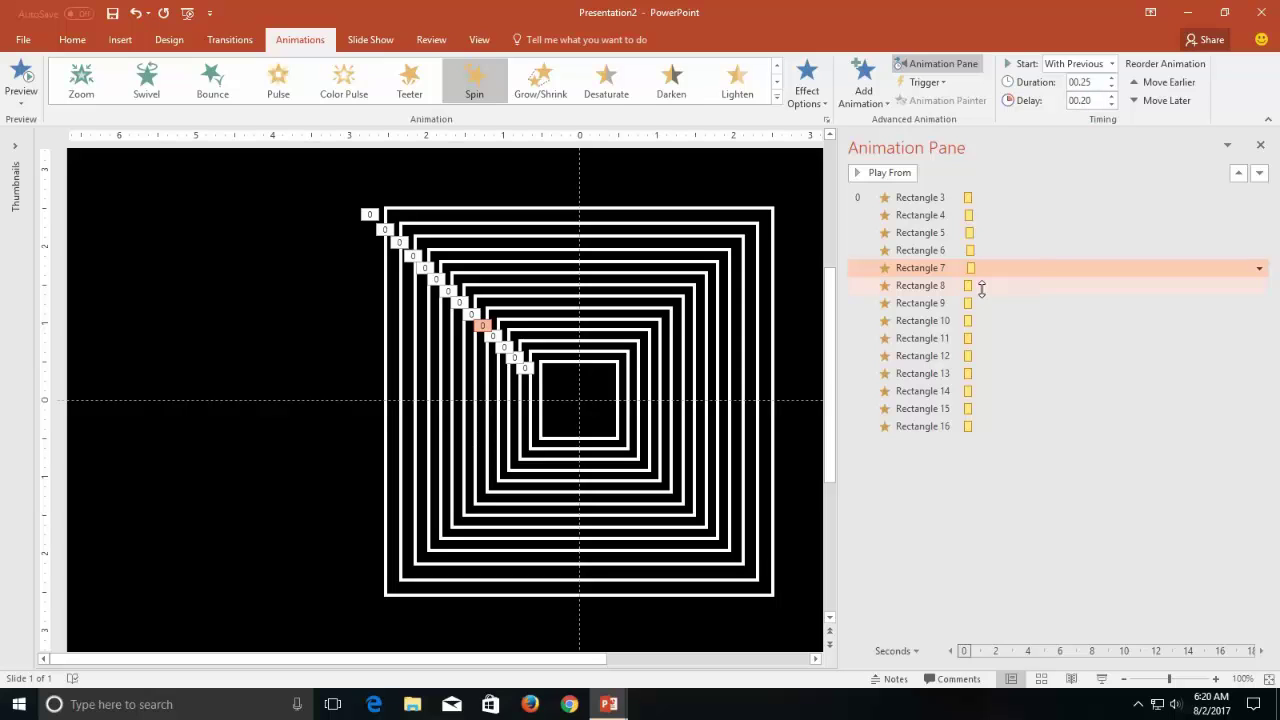
pyautogui.click(945, 286)
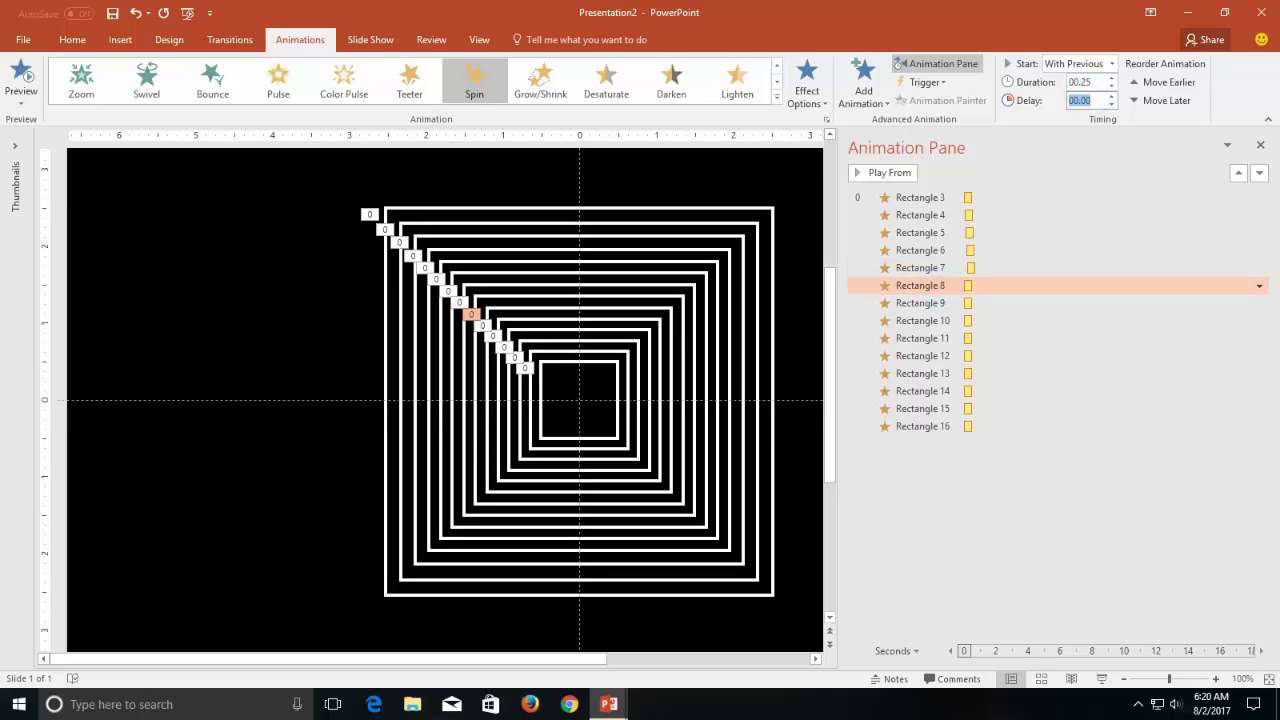
pyautogui.click(945, 303)
pyautogui.click(1095, 101)
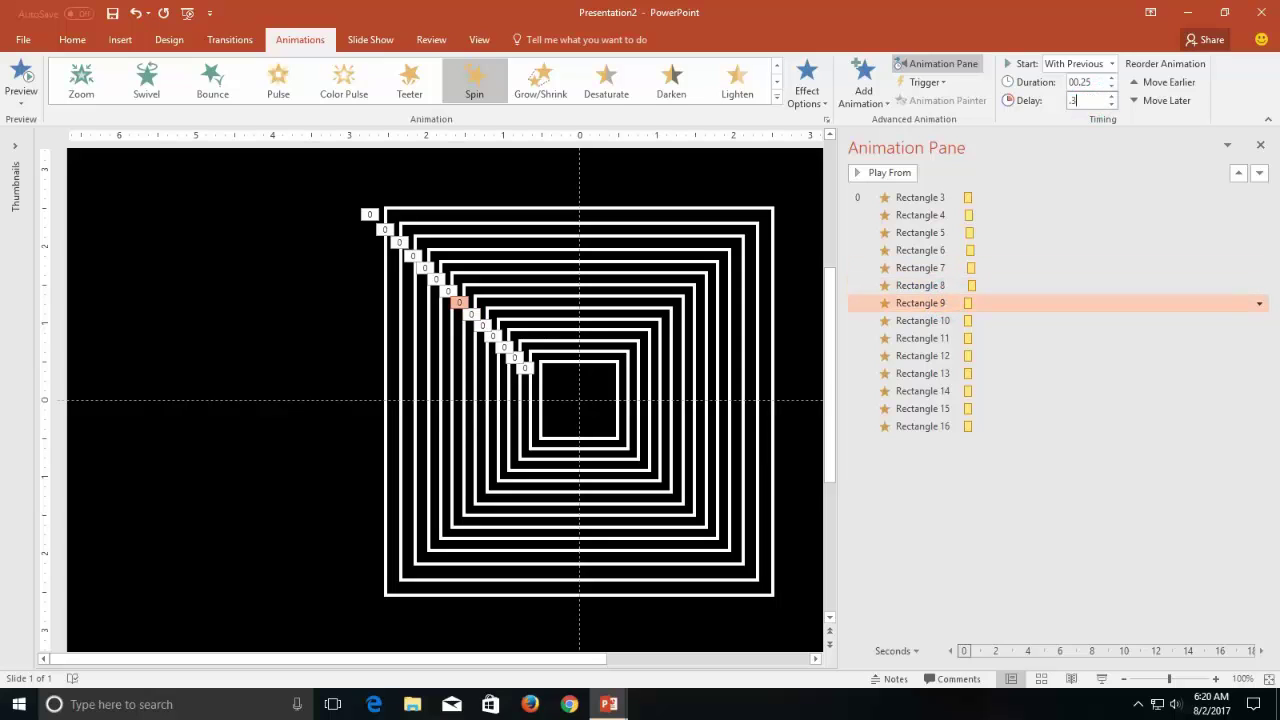
# Set the animation delay of Rectangle 10 to 0.35 seconds and of Rectangle 11 to 0.40 seconds
pyautogui.click(937, 320)
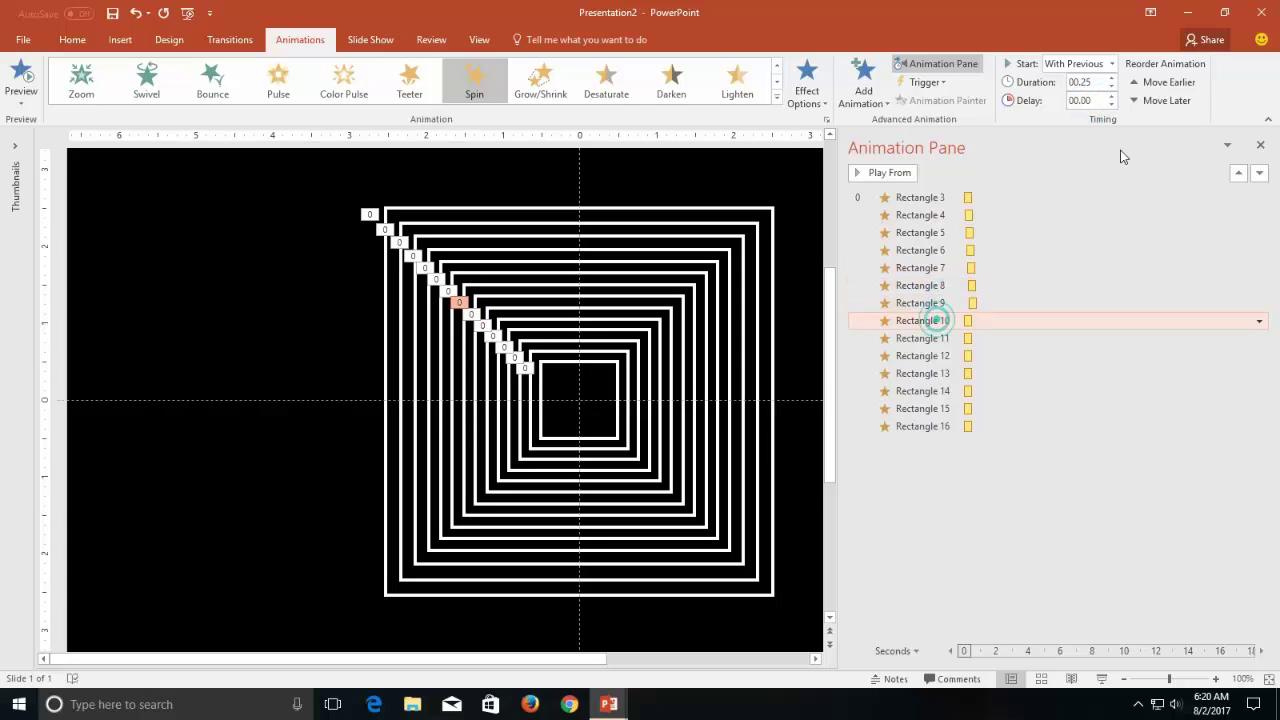
pyautogui.click(1080, 100)
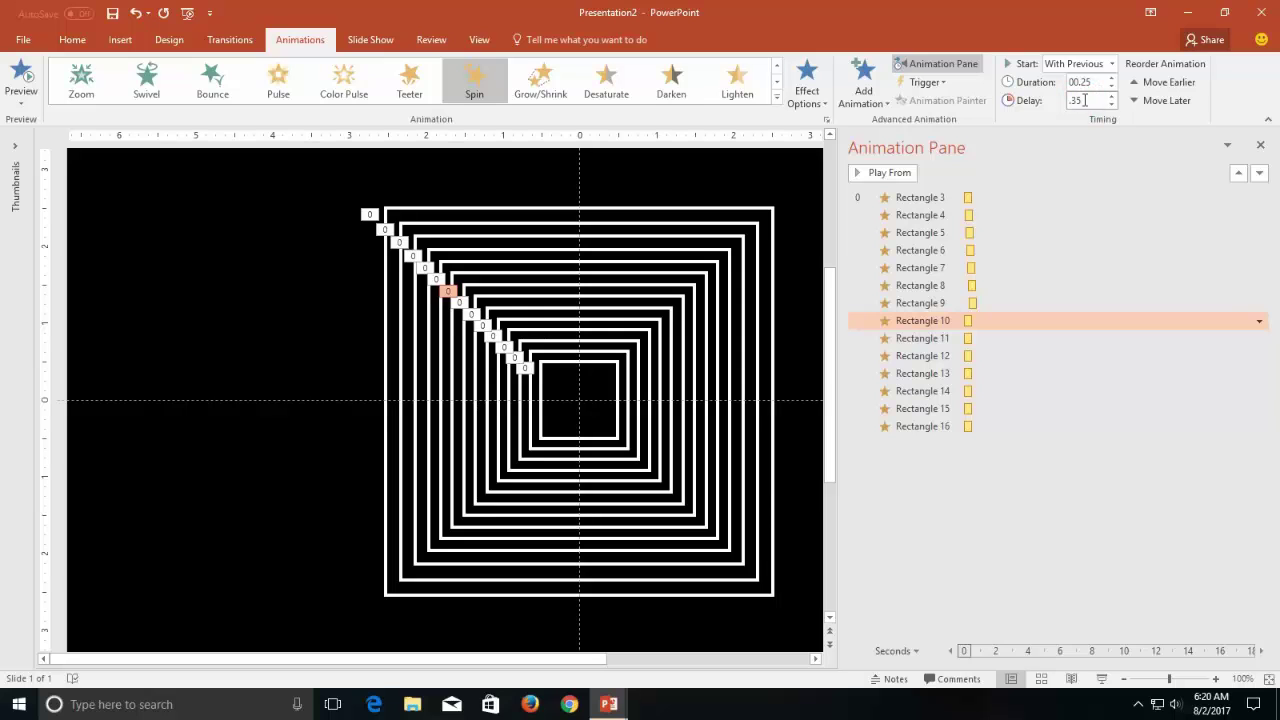
pyautogui.write('00.35')
pyautogui.click(929, 338)
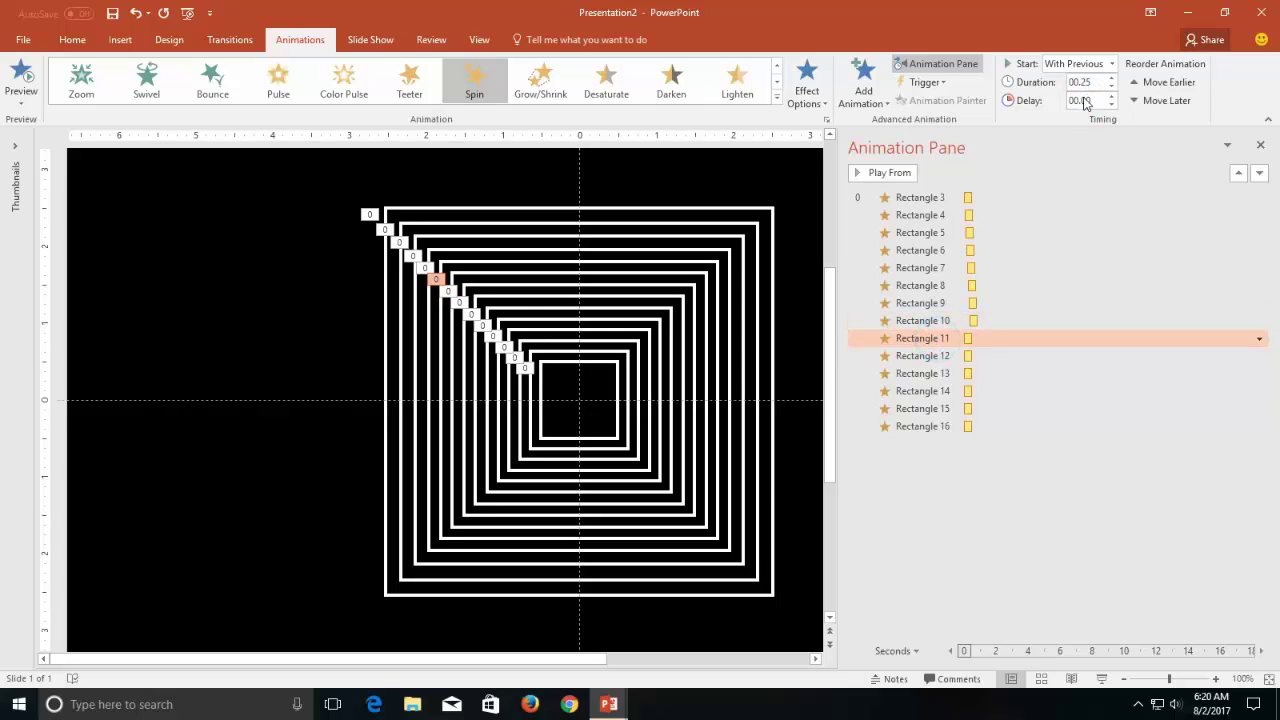
pyautogui.write('.40')
# Set the animation delay of Rectangle 12 to 0.45 seconds and of Rectangle 13 to 0.50 seconds
pyautogui.click(945, 357)
pyautogui.click(1100, 100)
pyautogui.write('00.45')
pyautogui.click(925, 376)
pyautogui.click(1096, 98)
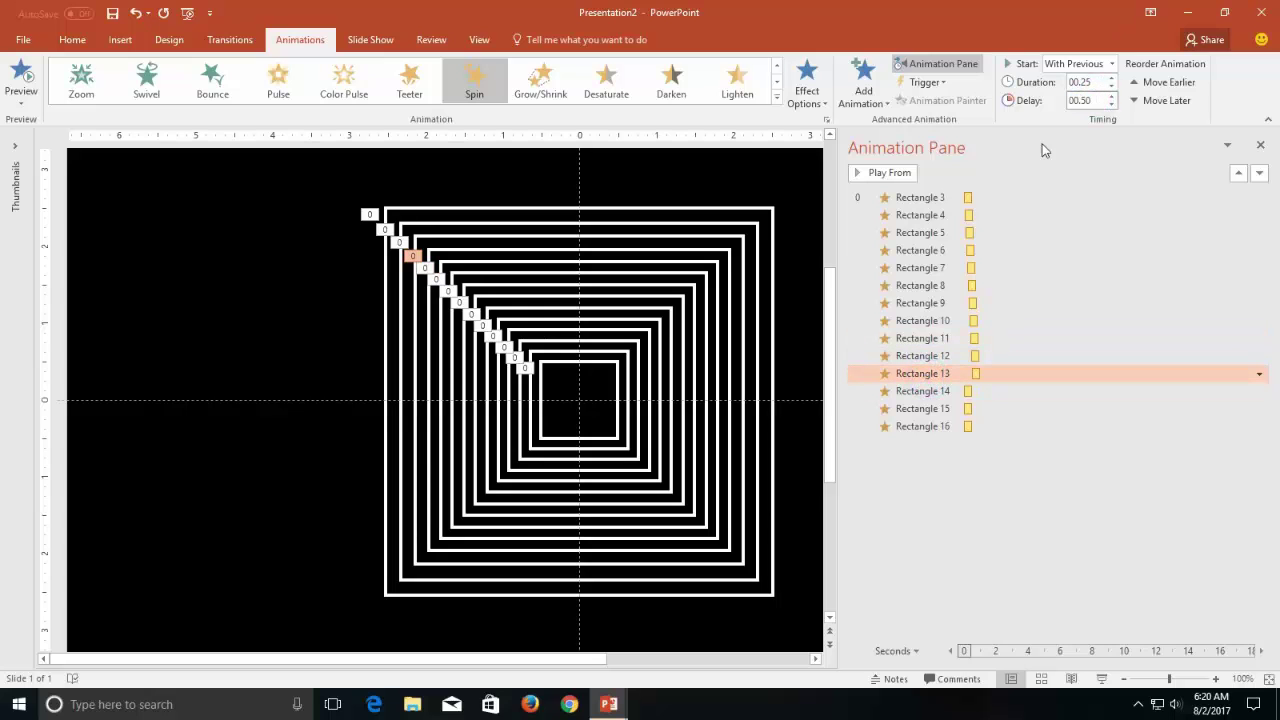
# Set the animation delays of Rectangle 14, 15 and 16 to 0.55, 0.60 and 0.65 seconds respectively
pyautogui.click(925, 391)
pyautogui.click(1096, 98)
pyautogui.press('BackSpace')
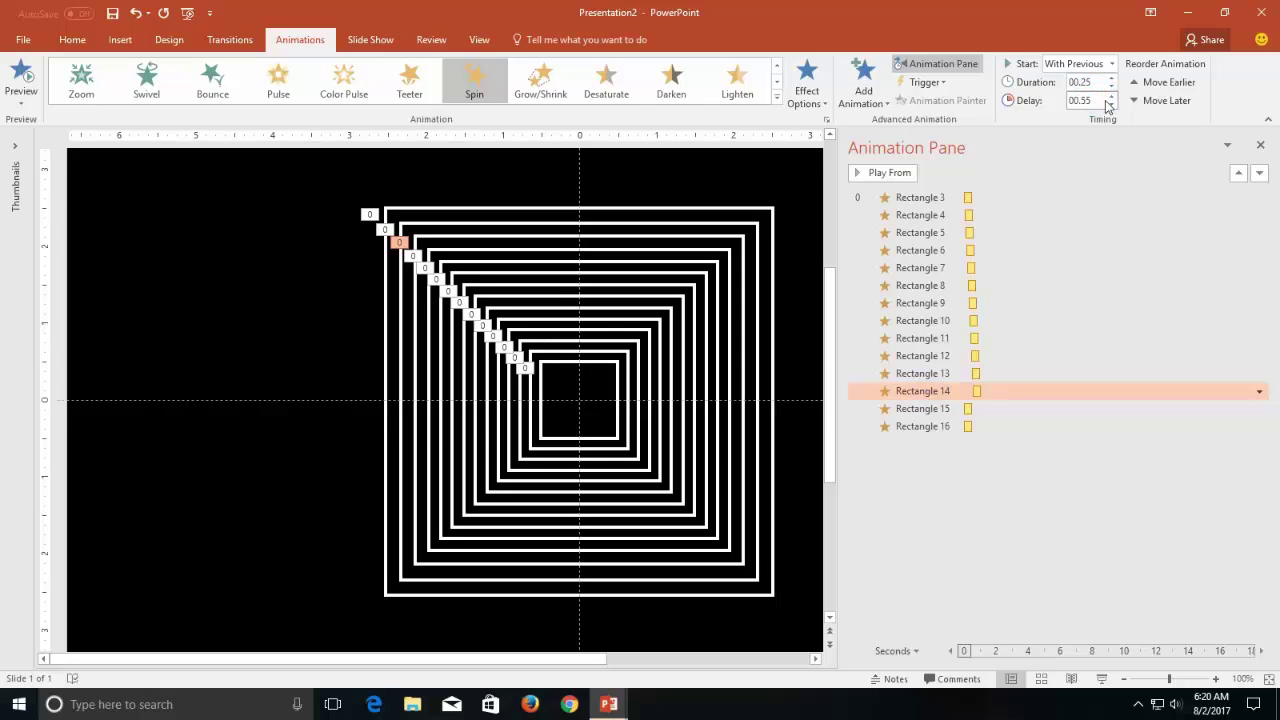
pyautogui.click(925, 408)
pyautogui.click(1088, 101)
pyautogui.write('0.6')
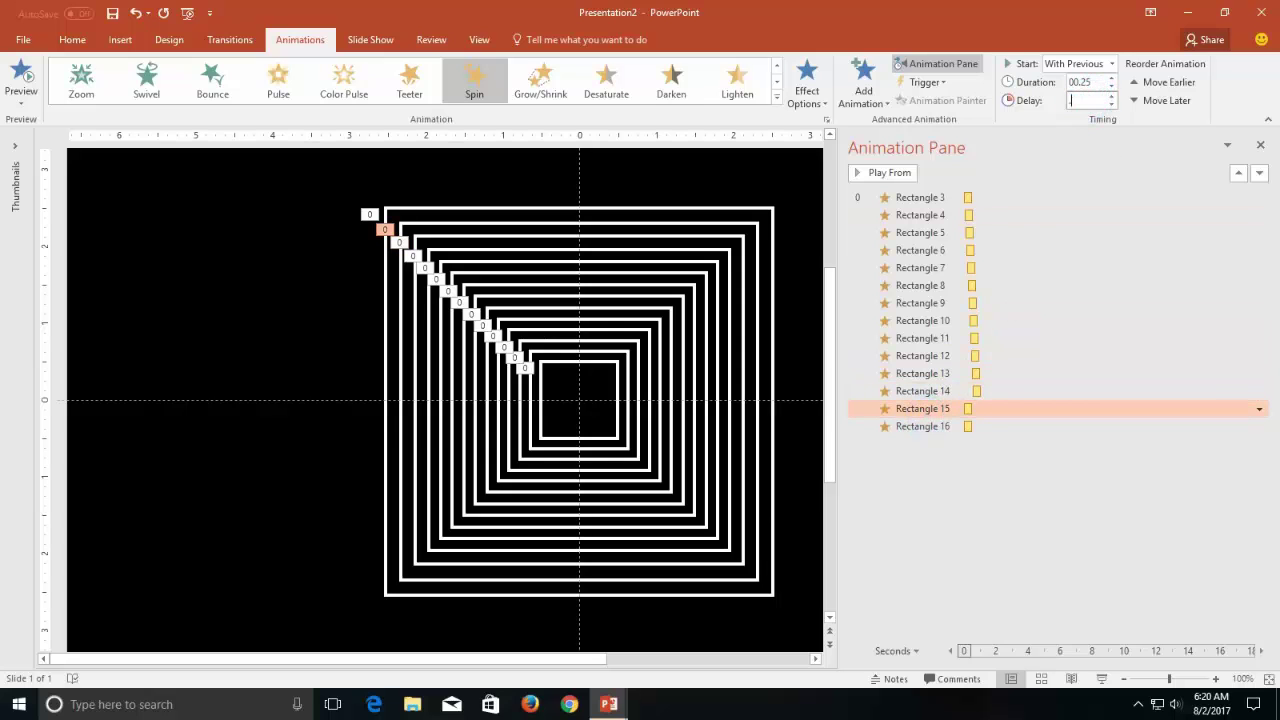
pyautogui.press('Return')
pyautogui.click(925, 426)
pyautogui.click(1088, 101)
pyautogui.write('.65')
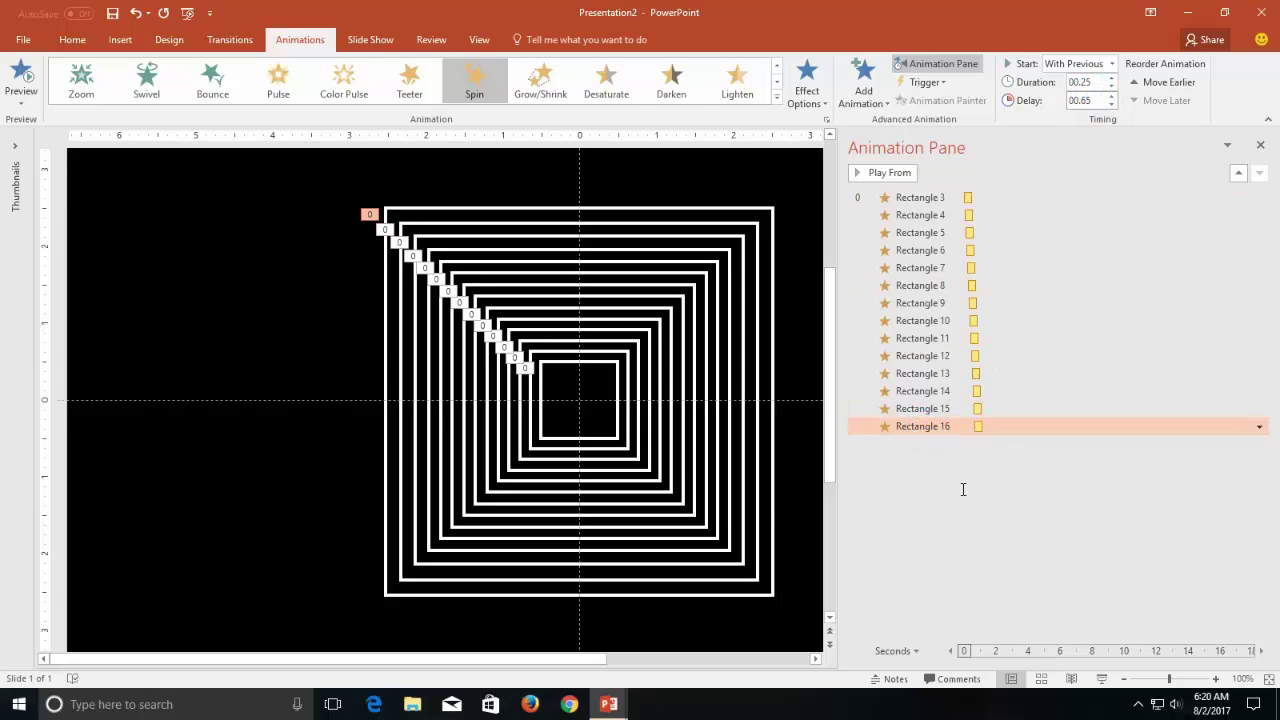
pyautogui.click(957, 506)
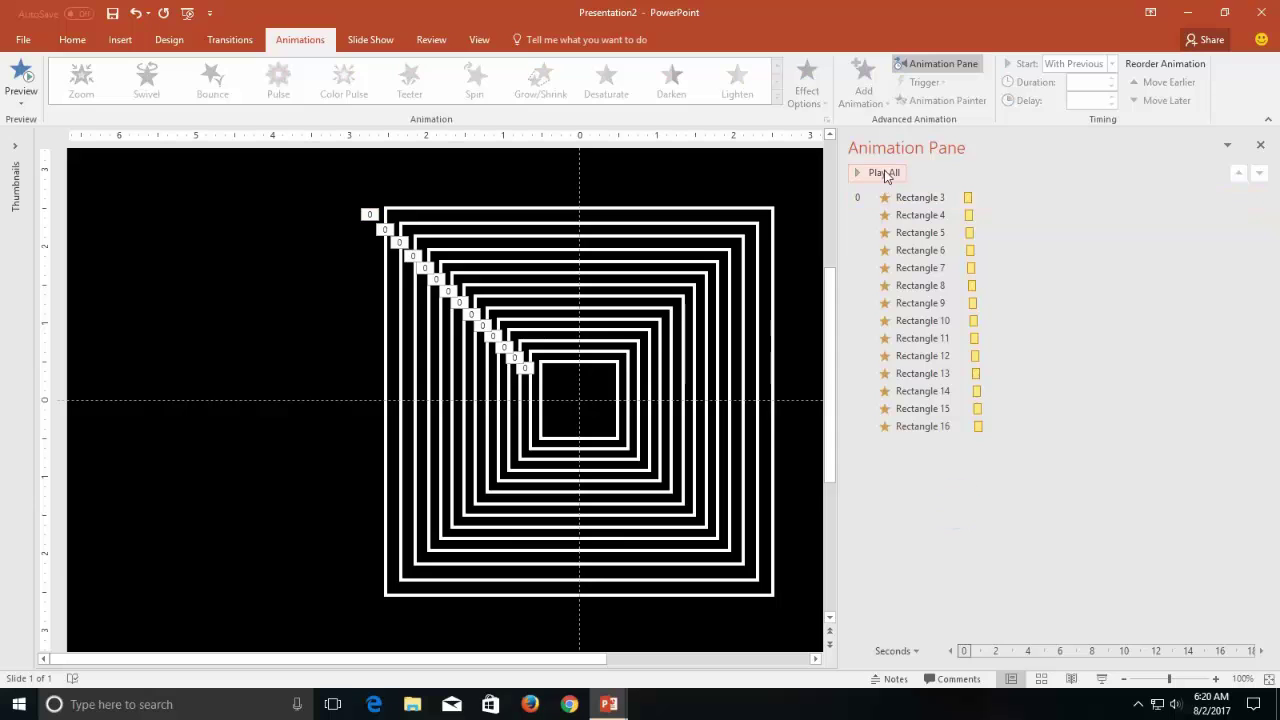
# Play all the spin animations to preview the staggered rotation of the squares
pyautogui.click(884, 173)
pyautogui.click(878, 173)
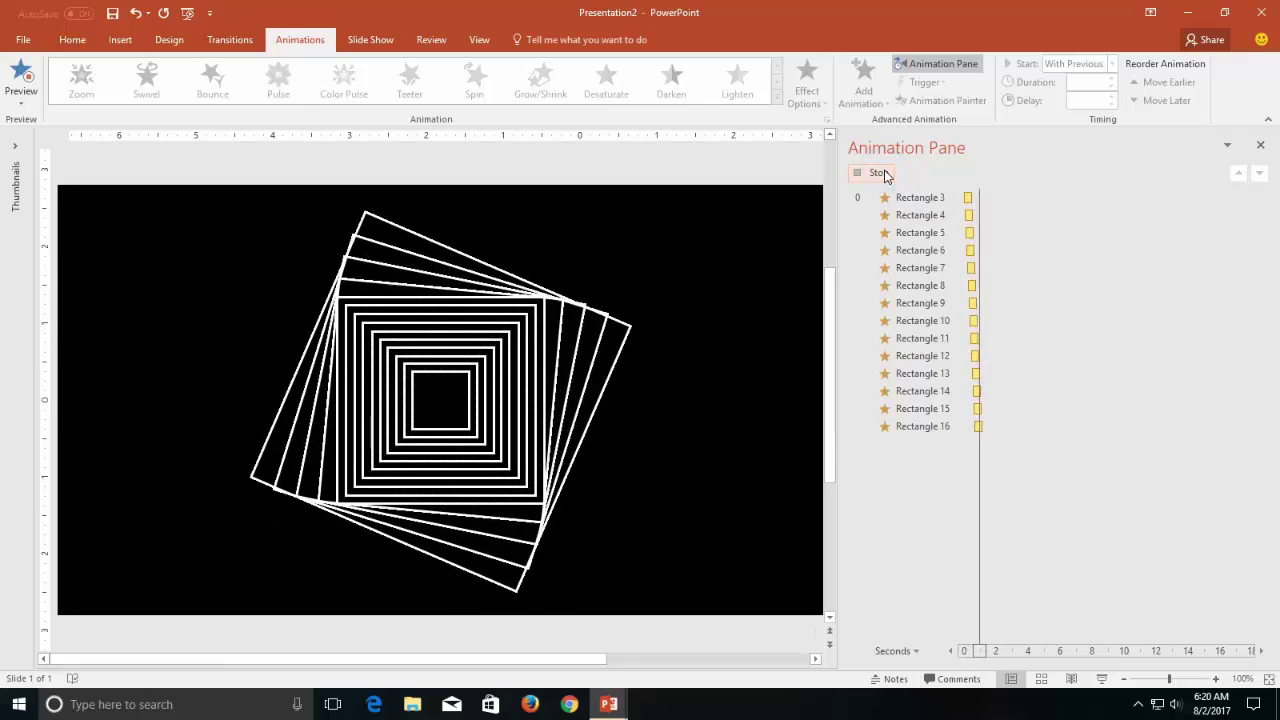
pyautogui.click(880, 173)
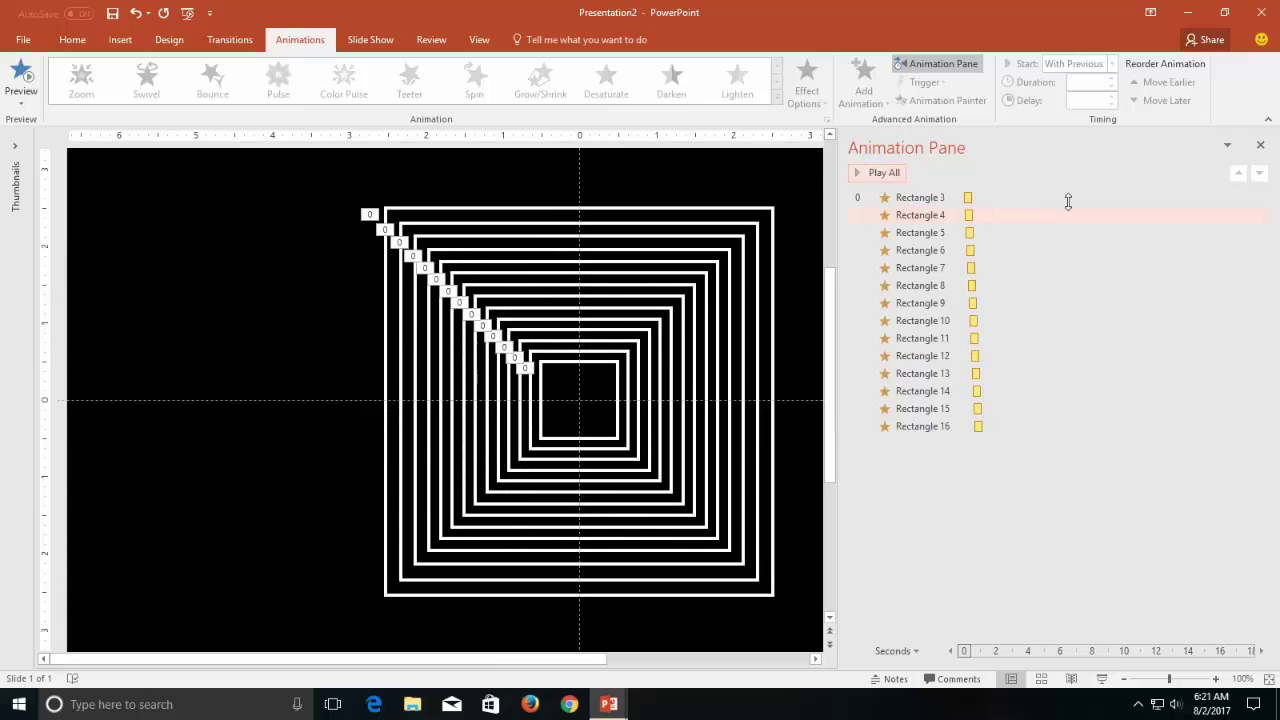
# Select all the squares and add a Line Color emphasis animation on top of their spins
pyautogui.moveTo(837, 213); pyautogui.dragTo(983, 213)
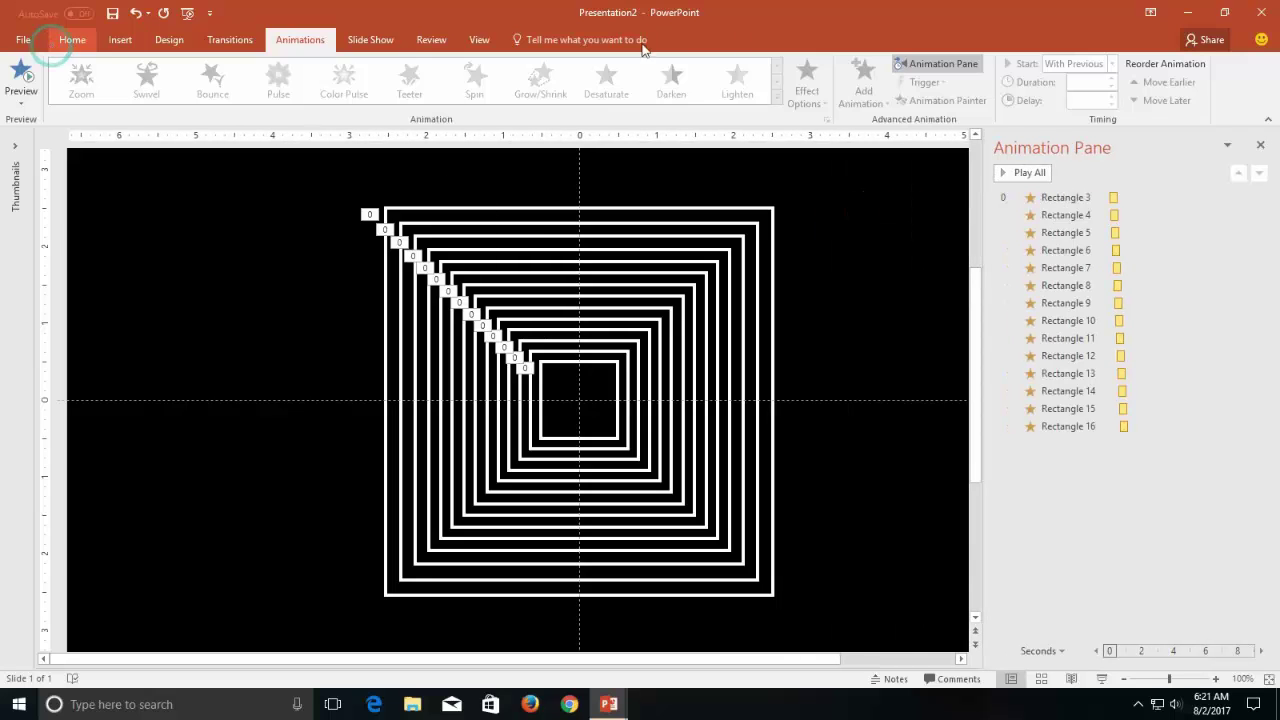
pyautogui.click(66, 40)
pyautogui.click(973, 100)
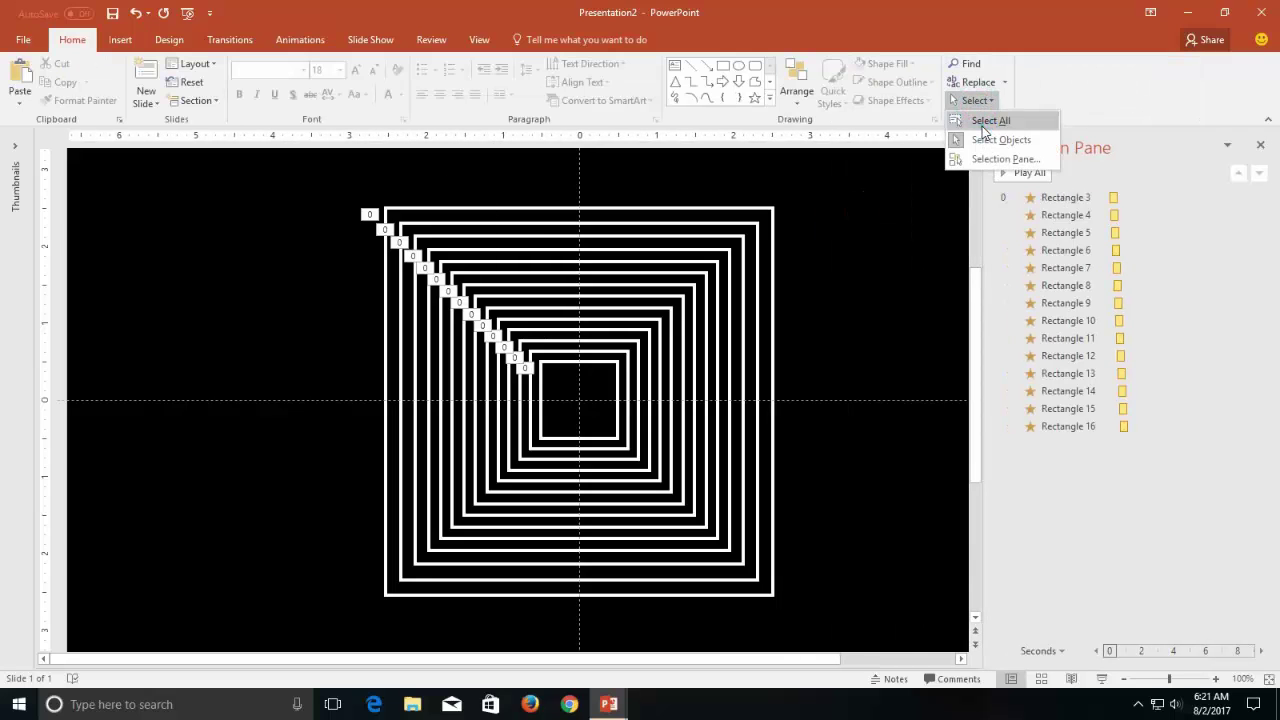
pyautogui.click(983, 121)
pyautogui.click(302, 40)
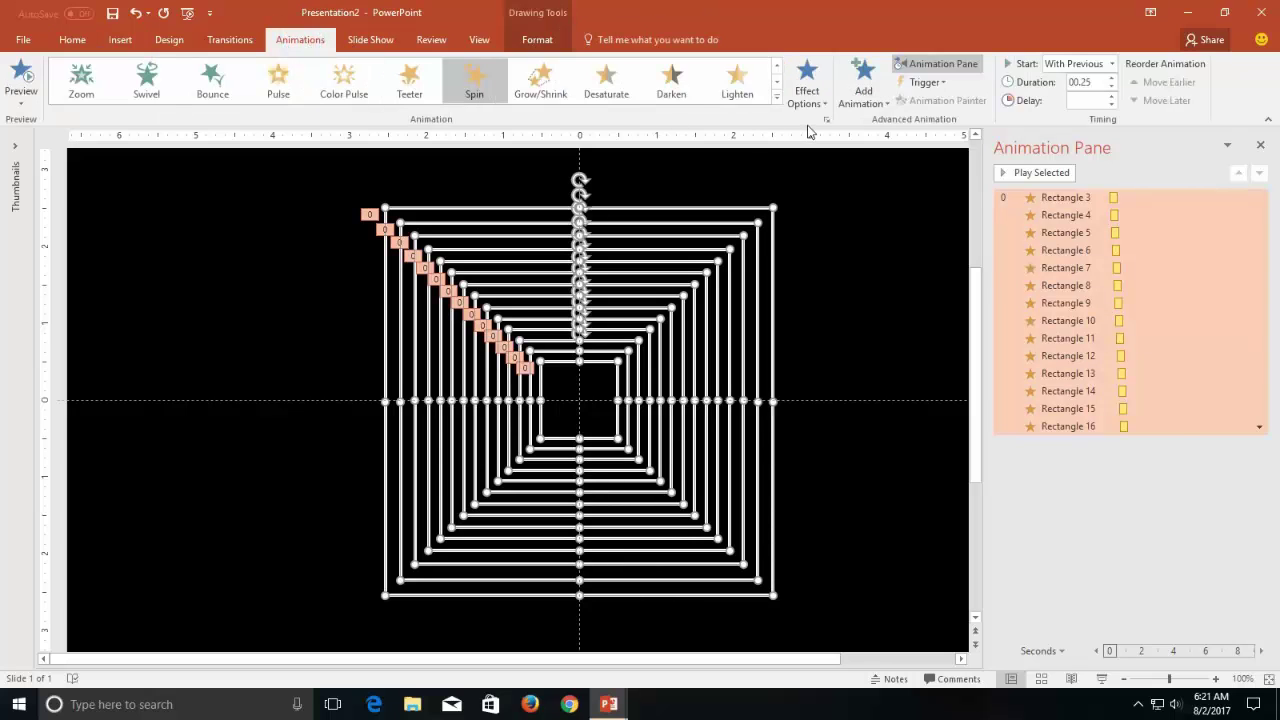
pyautogui.click(864, 88)
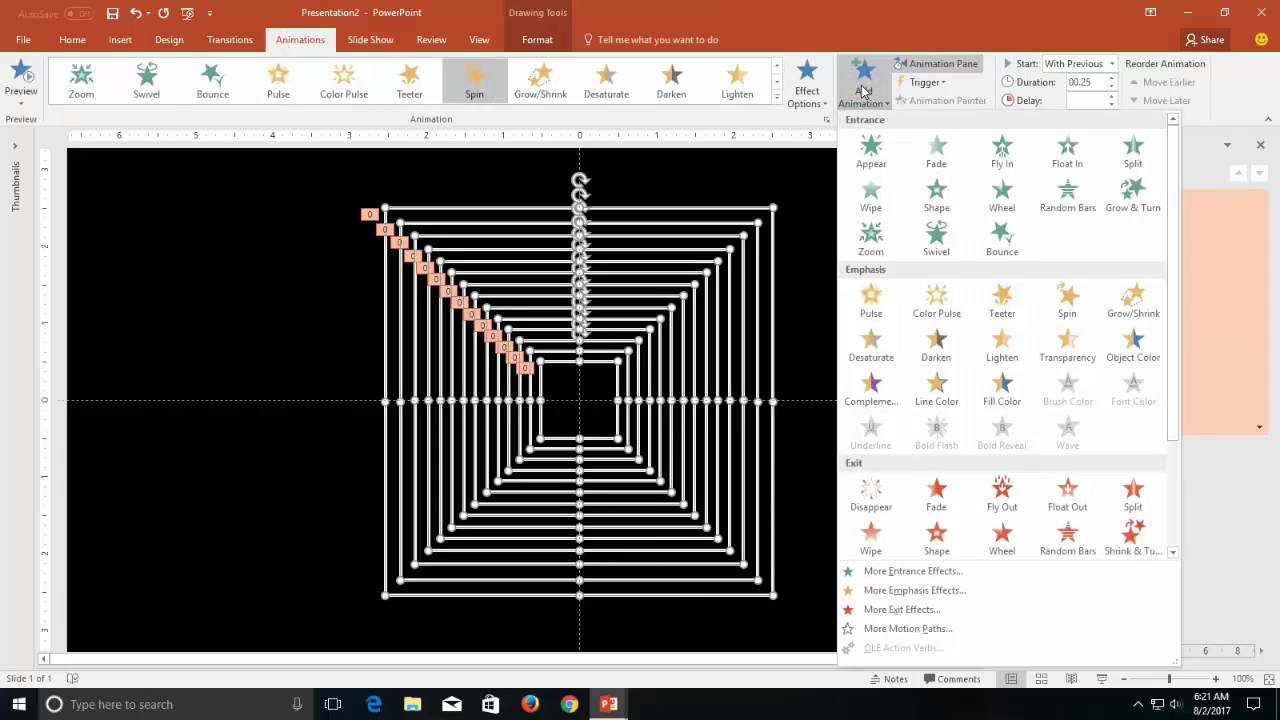
pyautogui.click(937, 392)
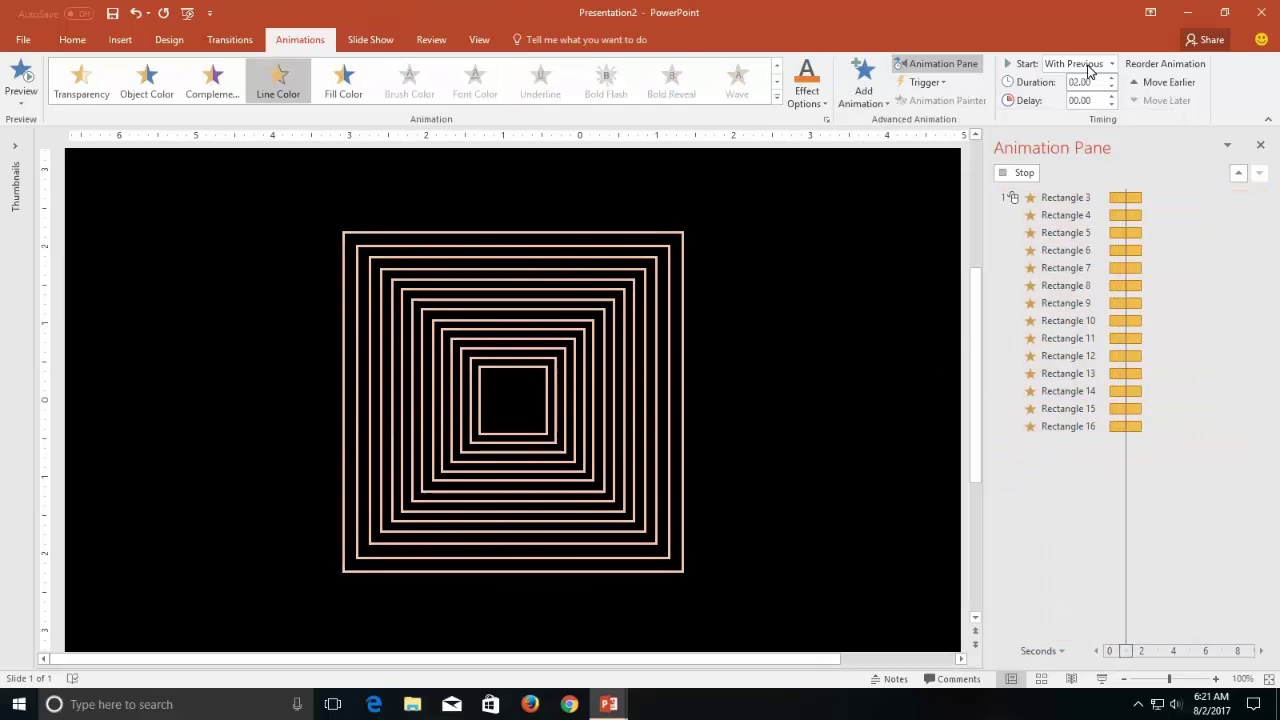
# Make the new Line Color animations start With Previous, with a 0.65-second delay and a 0.25-second duration
pyautogui.write('0.65')
pyautogui.press('Return')
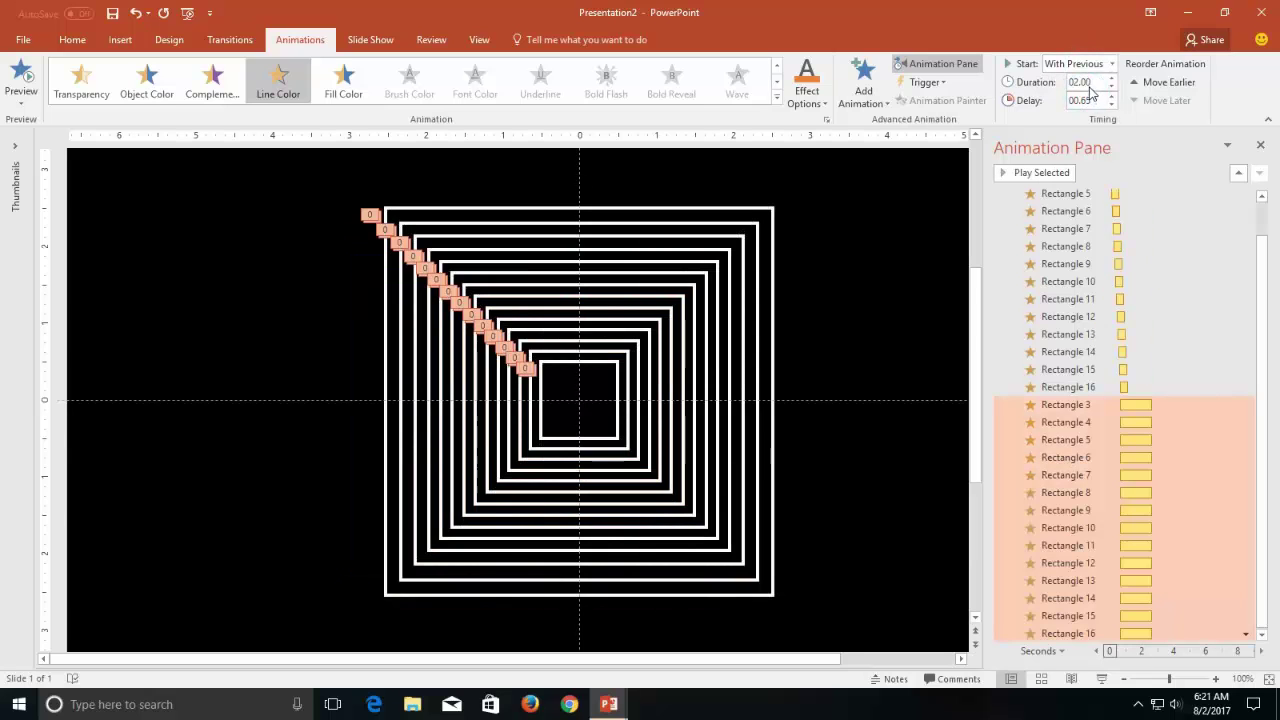
pyautogui.click(1092, 84)
pyautogui.press('Return')
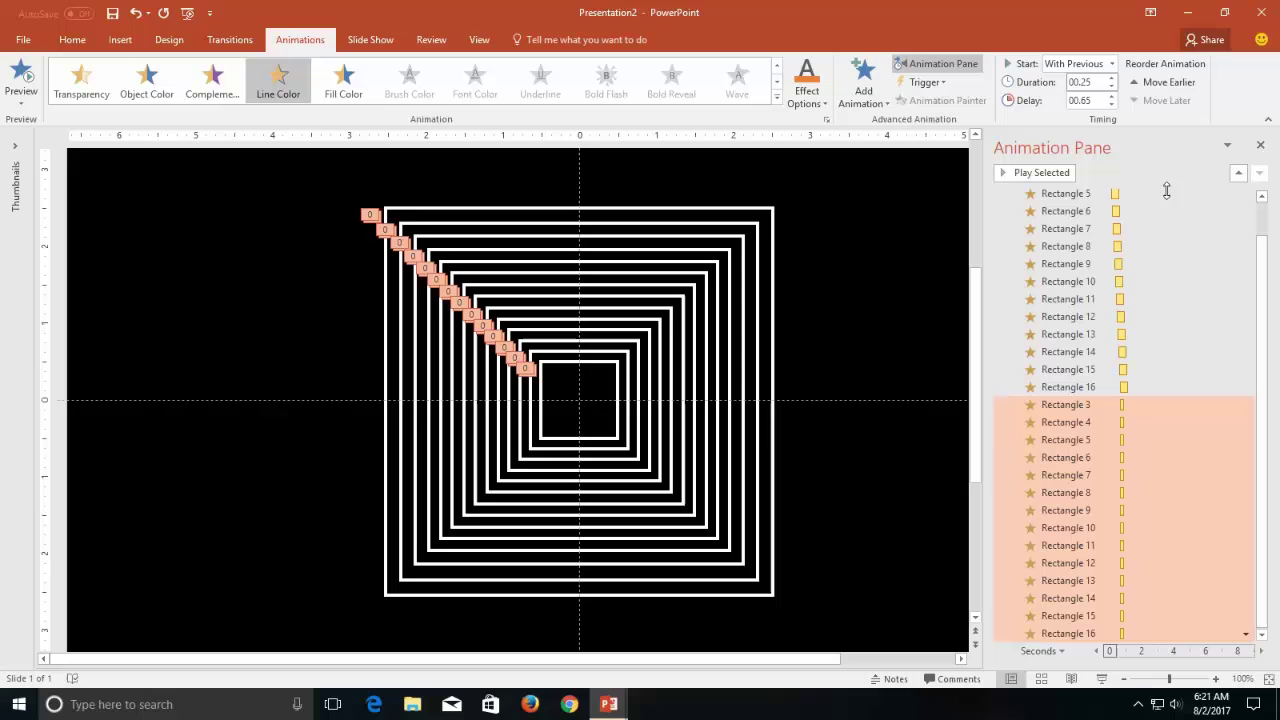
# Give the selected Line Color animations the multicolour rainbow style and turn on Auto-reverse
pyautogui.rightClick(1066, 429)
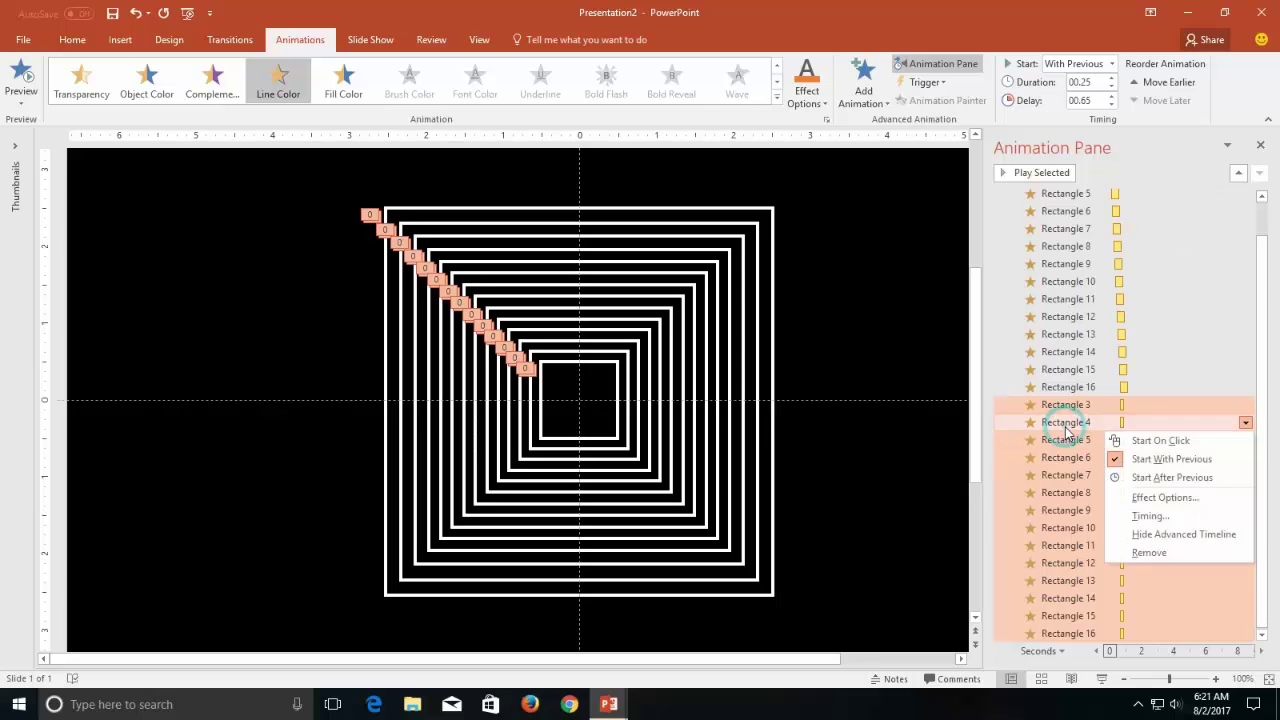
pyautogui.click(1160, 497)
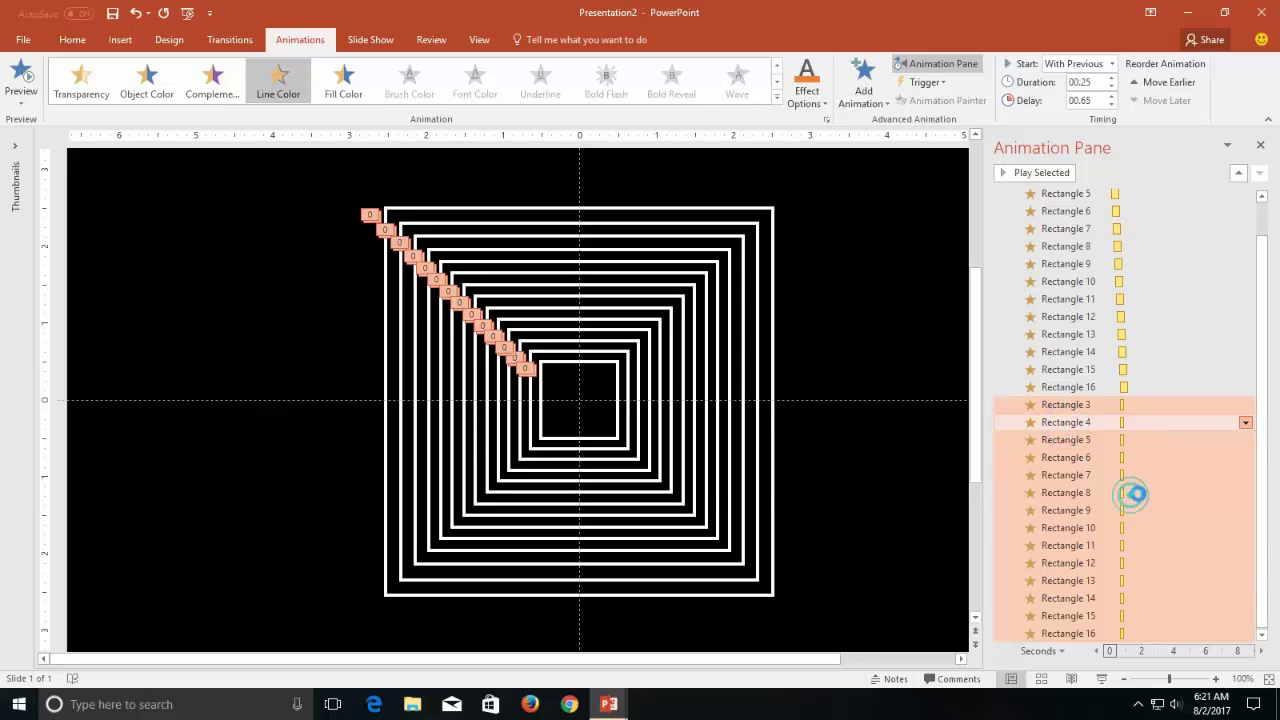
pyautogui.click(623, 289)
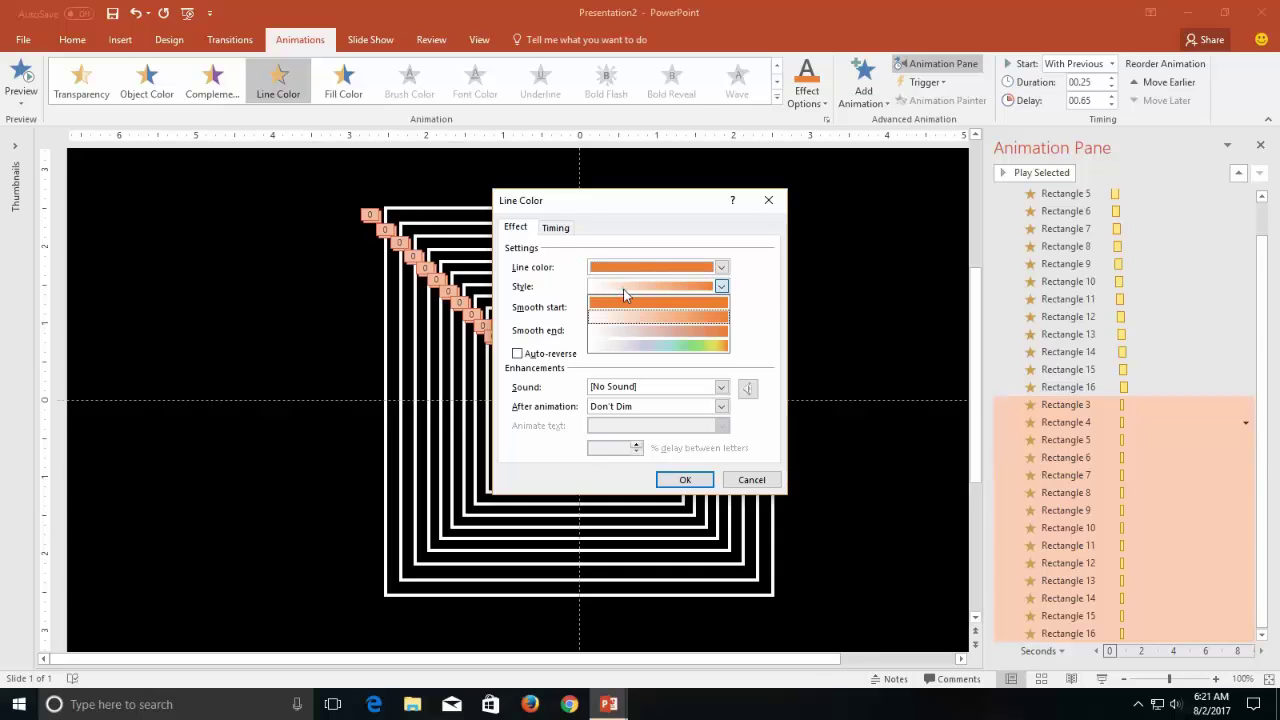
pyautogui.click(643, 350)
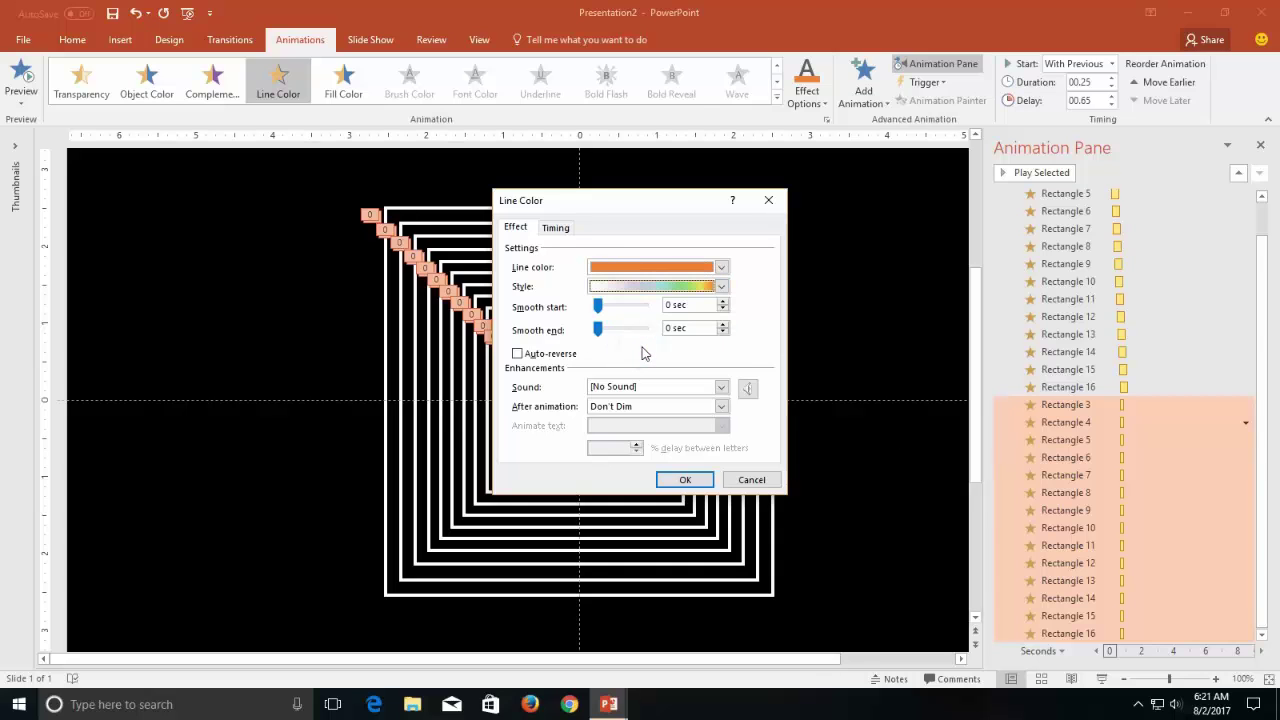
pyautogui.click(550, 356)
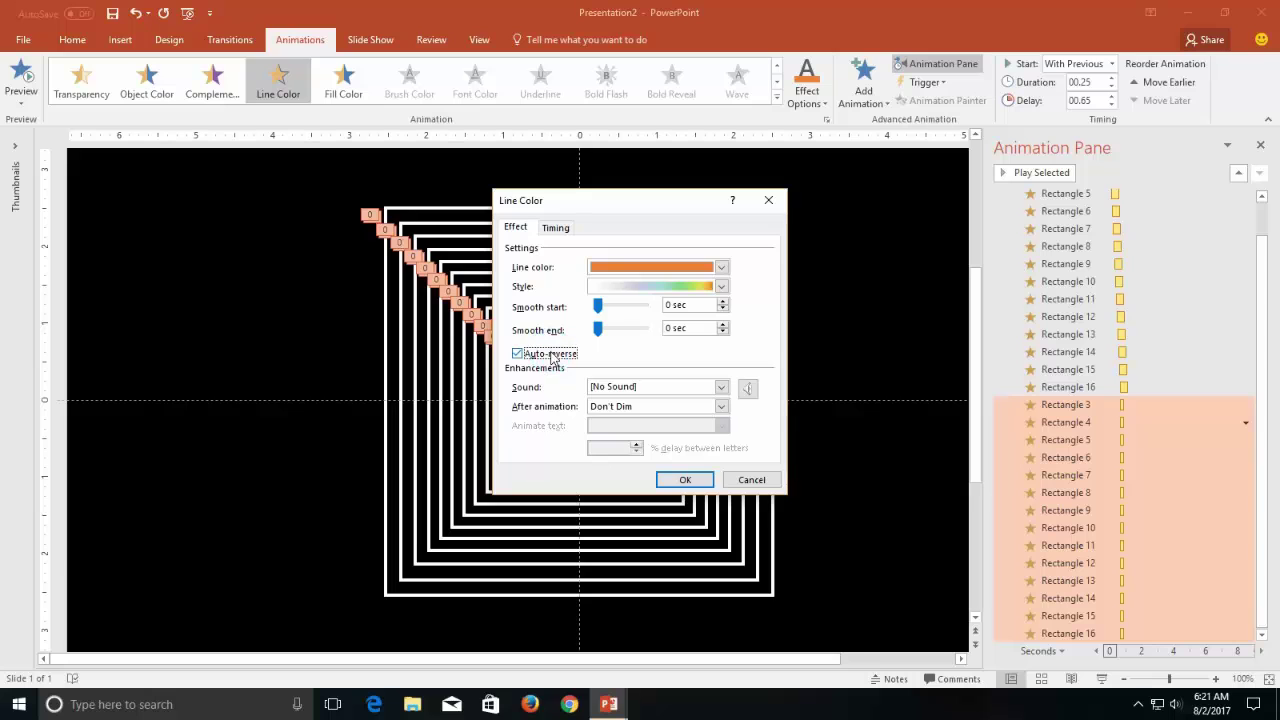
pyautogui.click(685, 479)
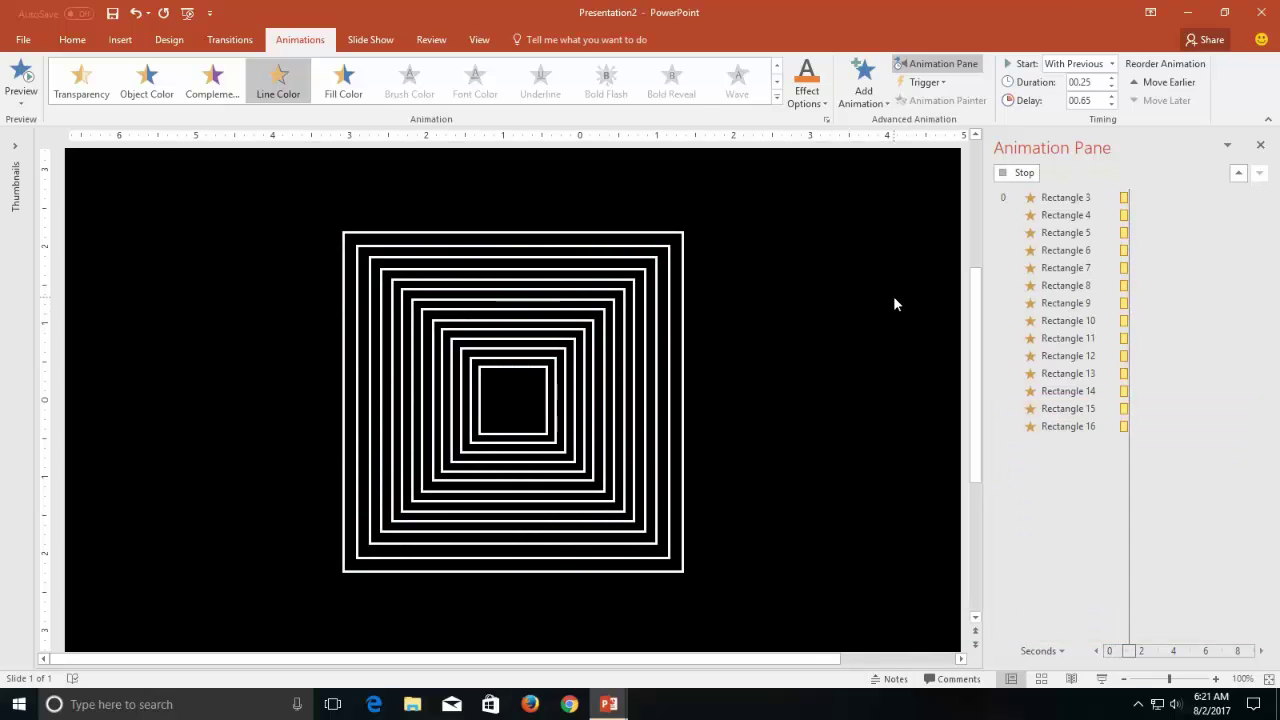
pyautogui.hotkey('ctrl', 'v')
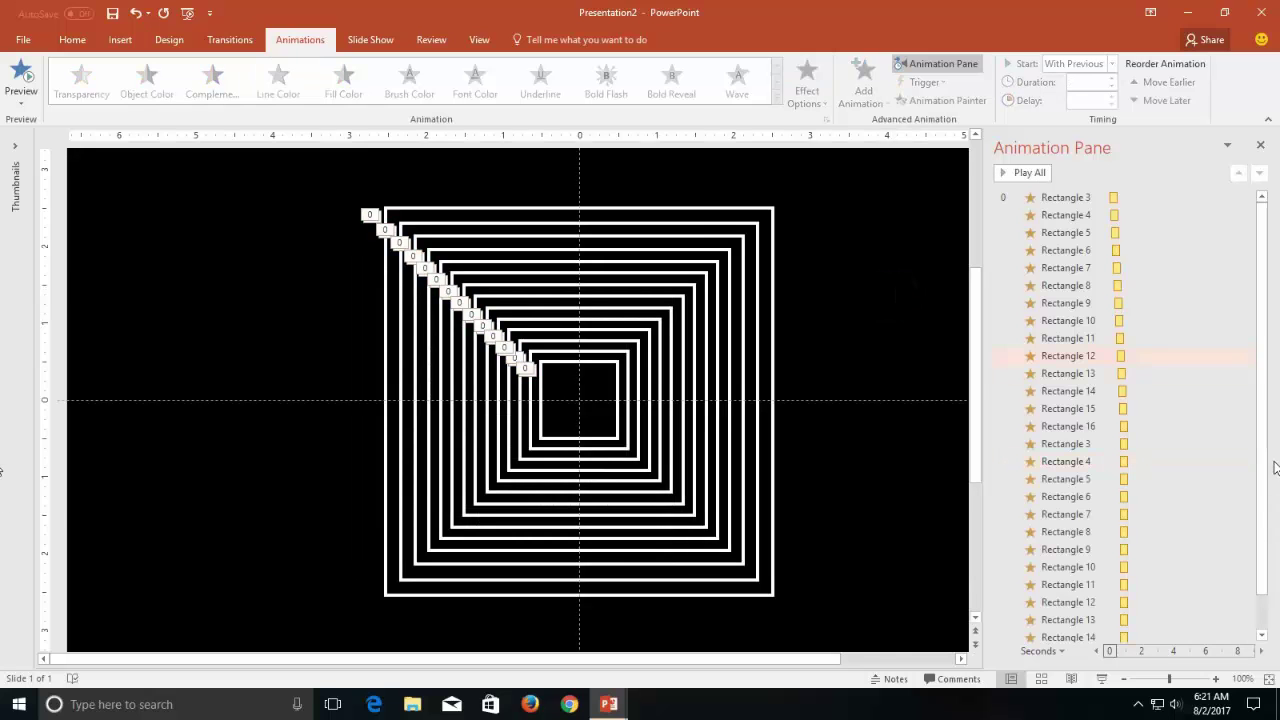
# Select the Line Color animations of Rectangle 3 through Rectangle 16 and set their delay to 0.00 seconds
pyautogui.scroll(-1, 1262, 450)
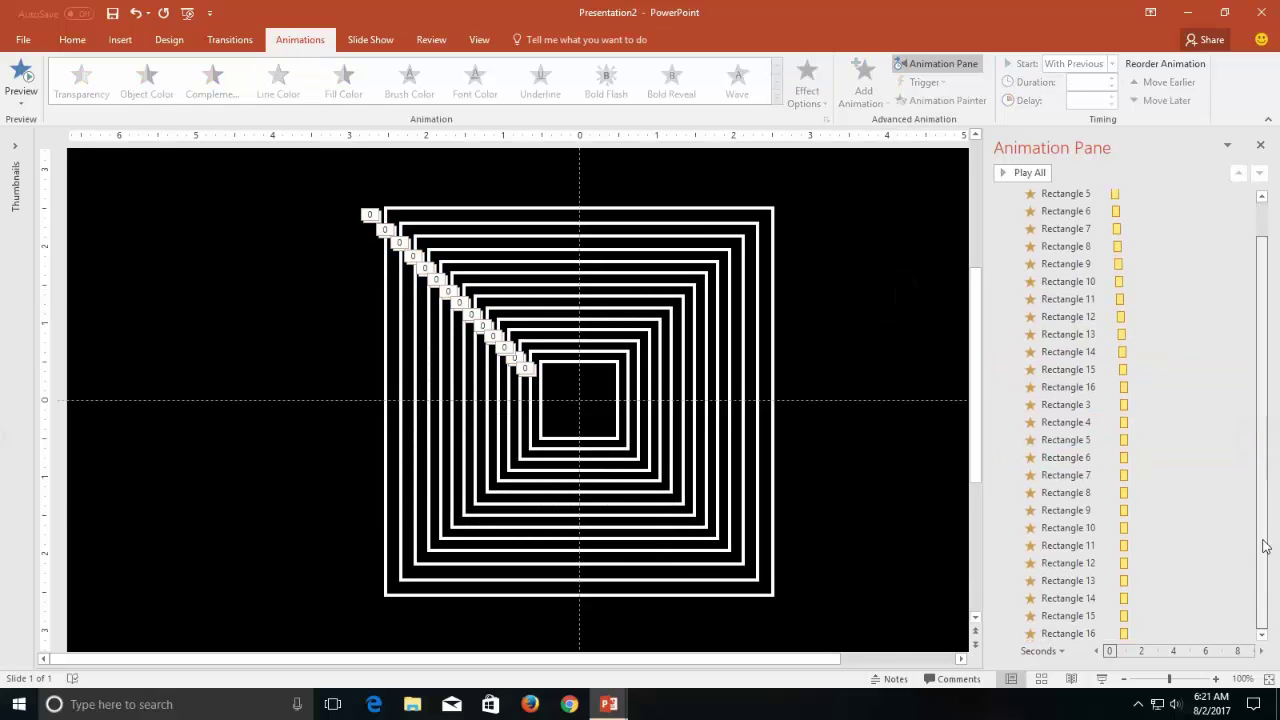
pyautogui.click(1082, 422)
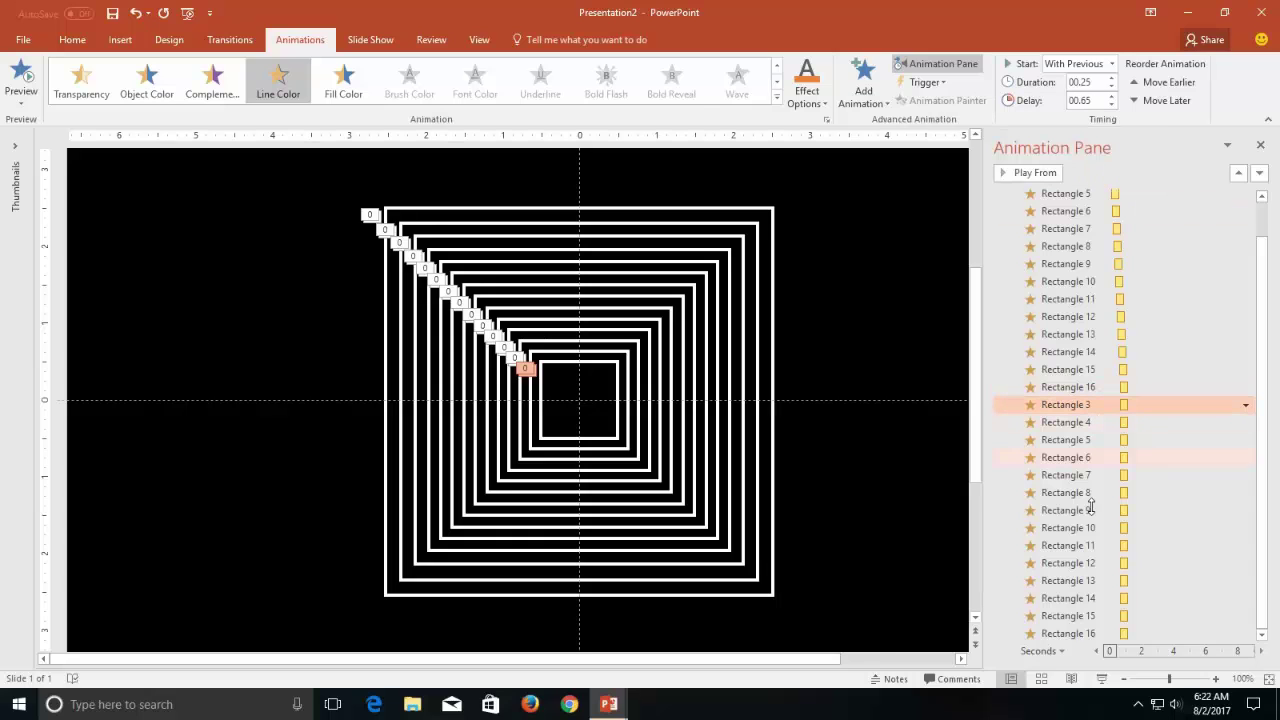
pyautogui.keyDown('shift'); pyautogui.click(1088, 633); pyautogui.keyUp('shift')
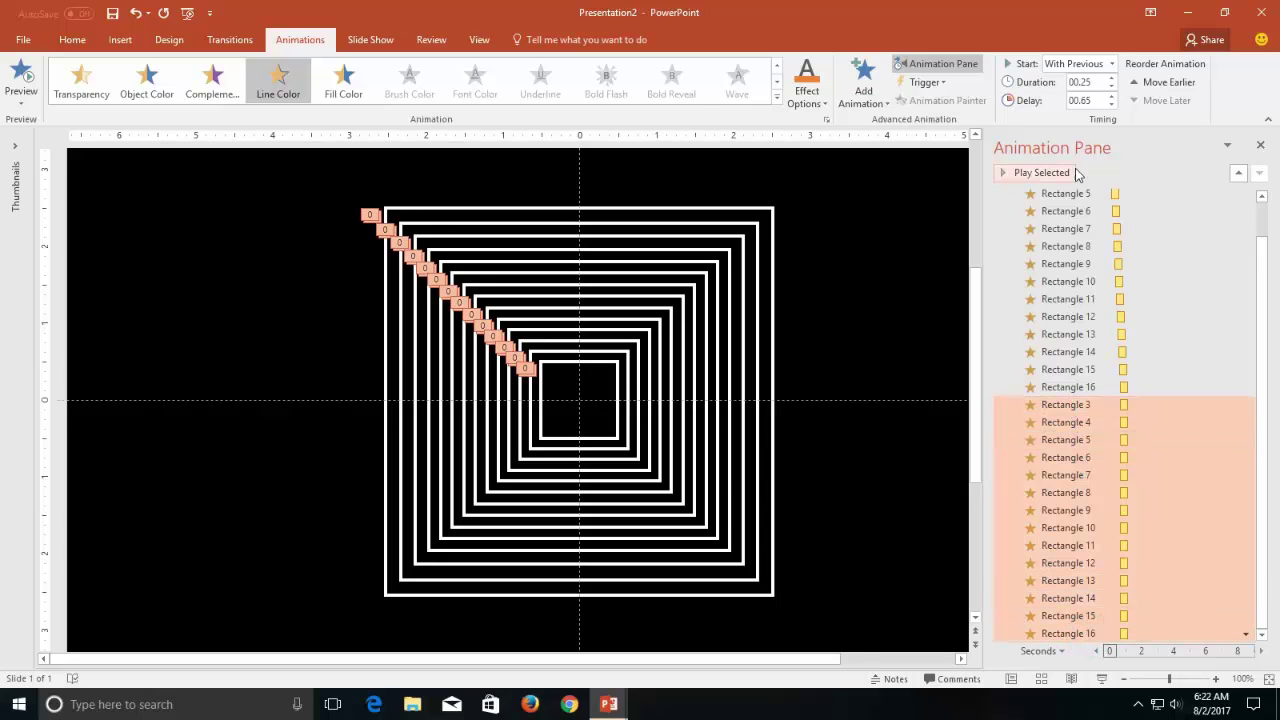
pyautogui.click(1094, 98)
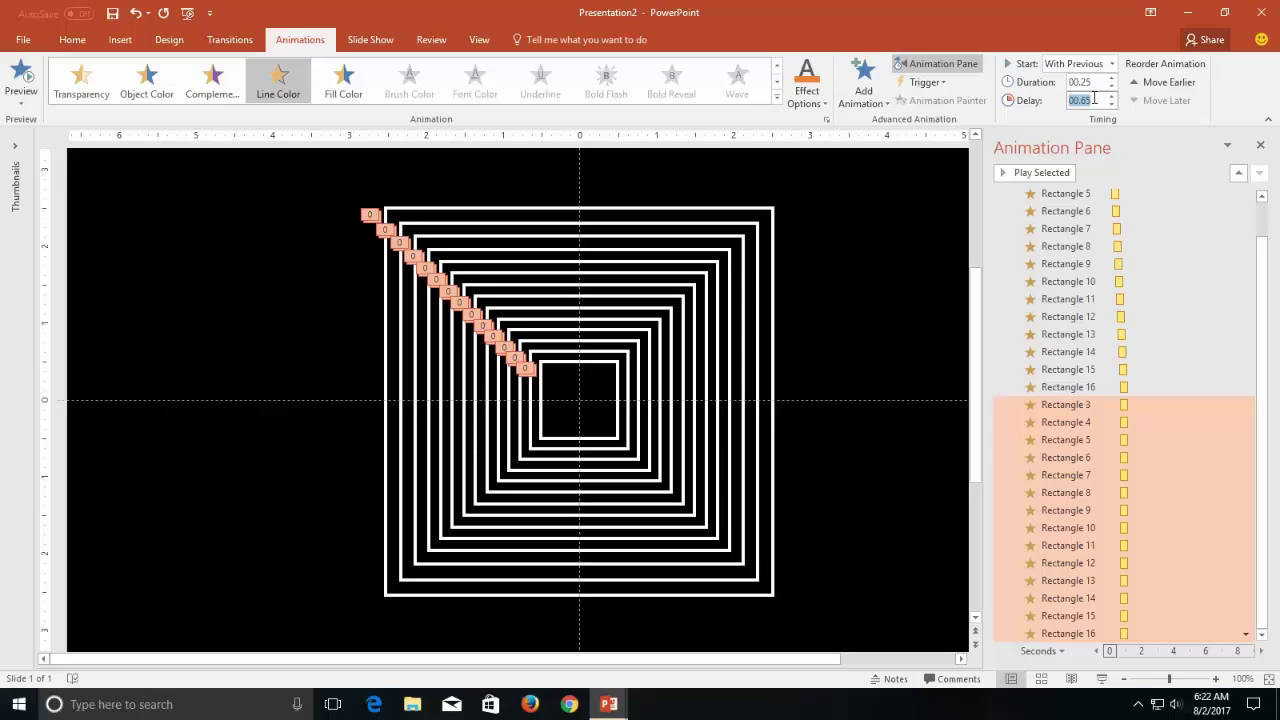
pyautogui.press('Return')
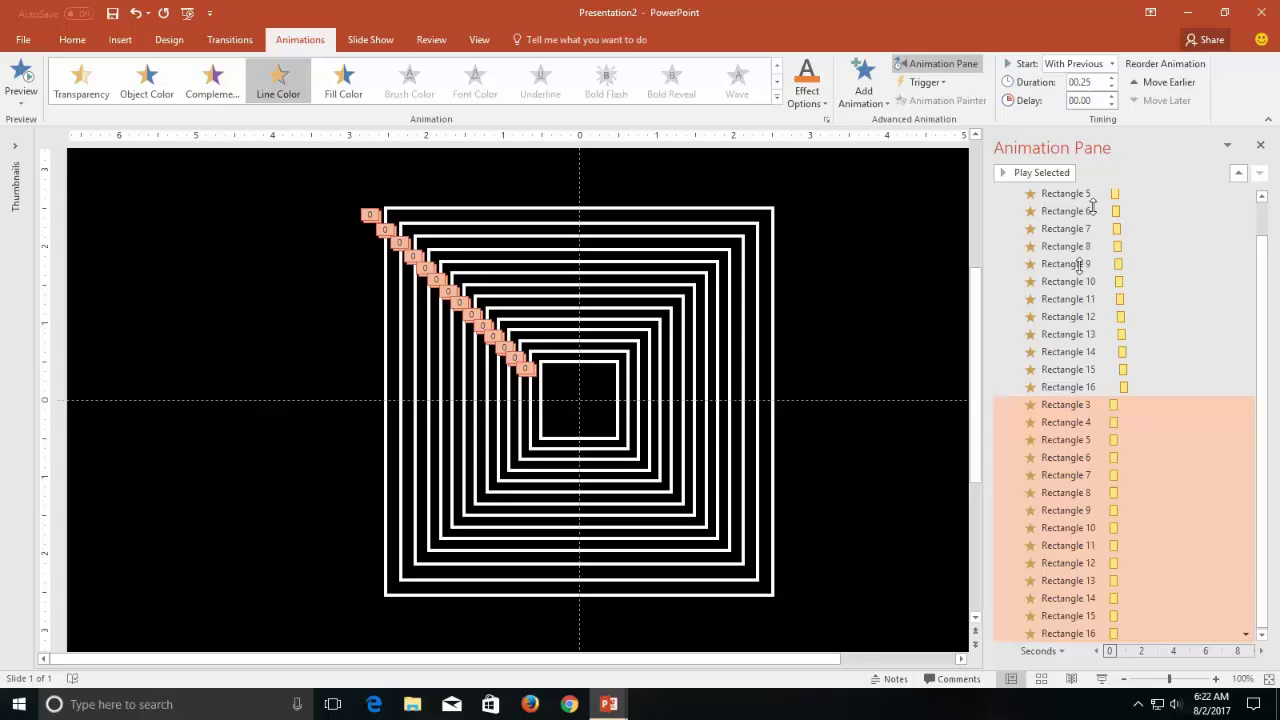
# Open the effect options of the selected Line Color animations and check the available colour styles
pyautogui.rightClick(1040, 425)
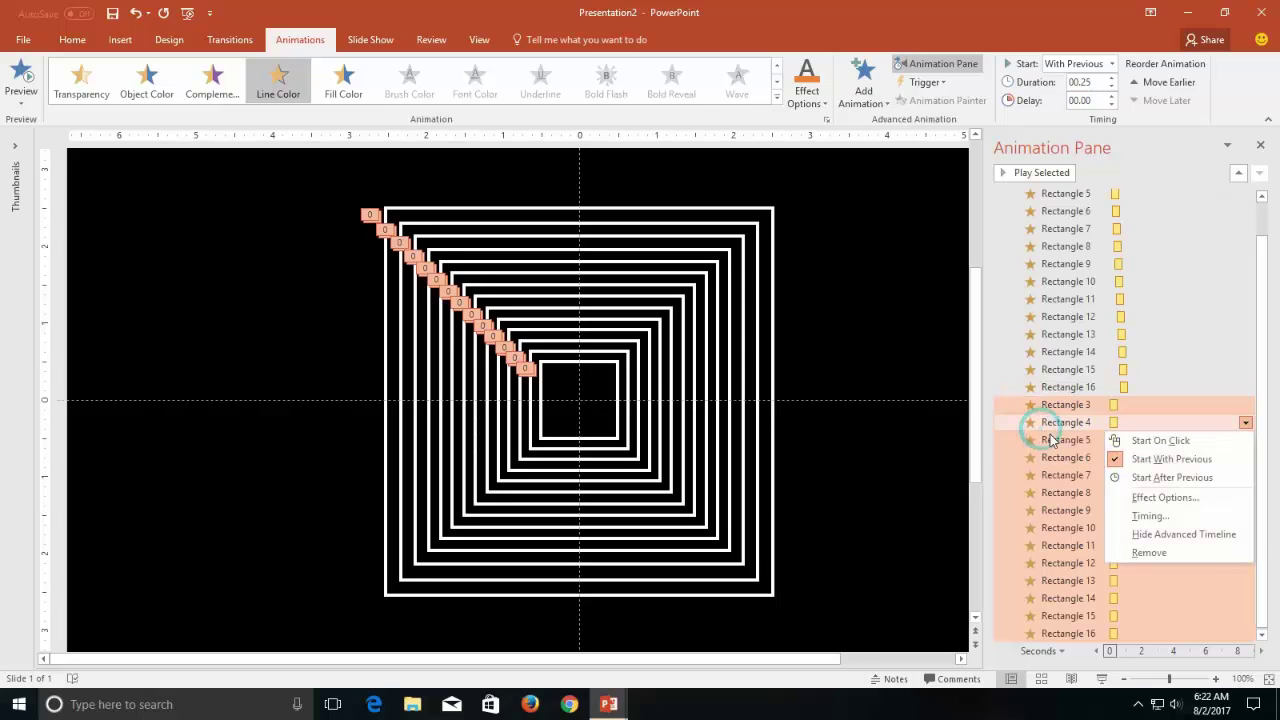
pyautogui.click(1150, 497)
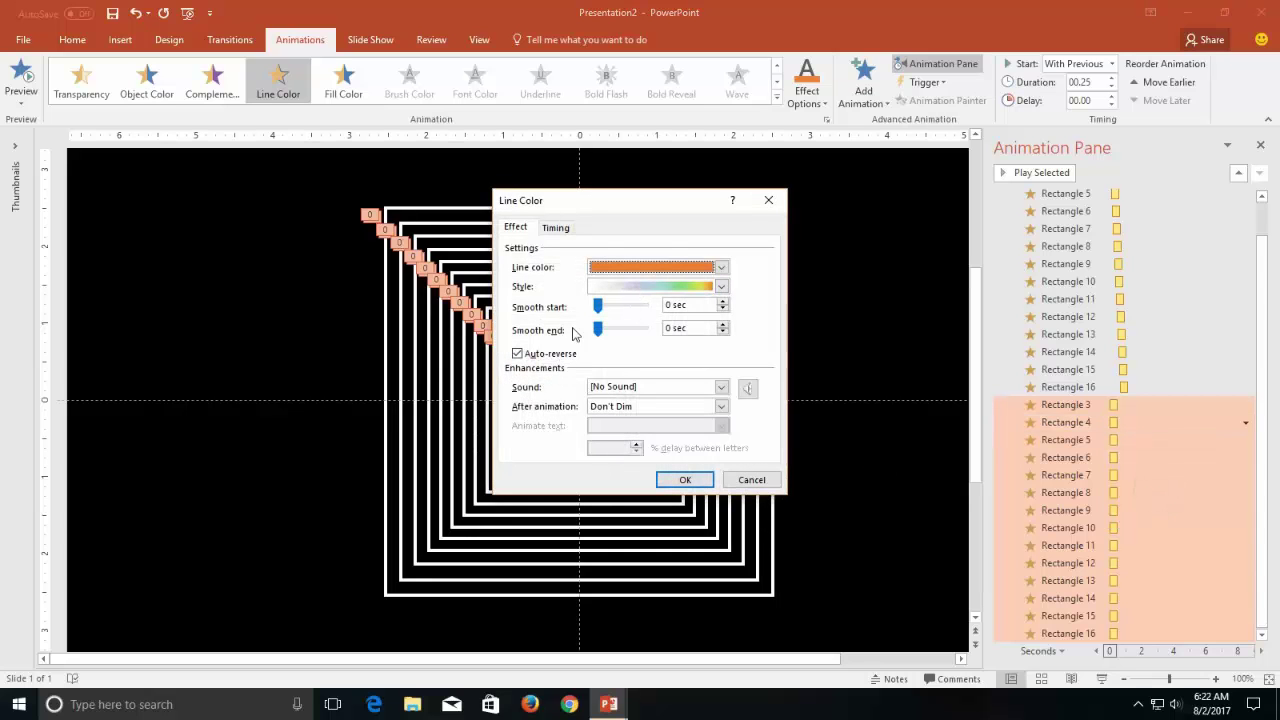
pyautogui.click(638, 287)
pyautogui.click(638, 292)
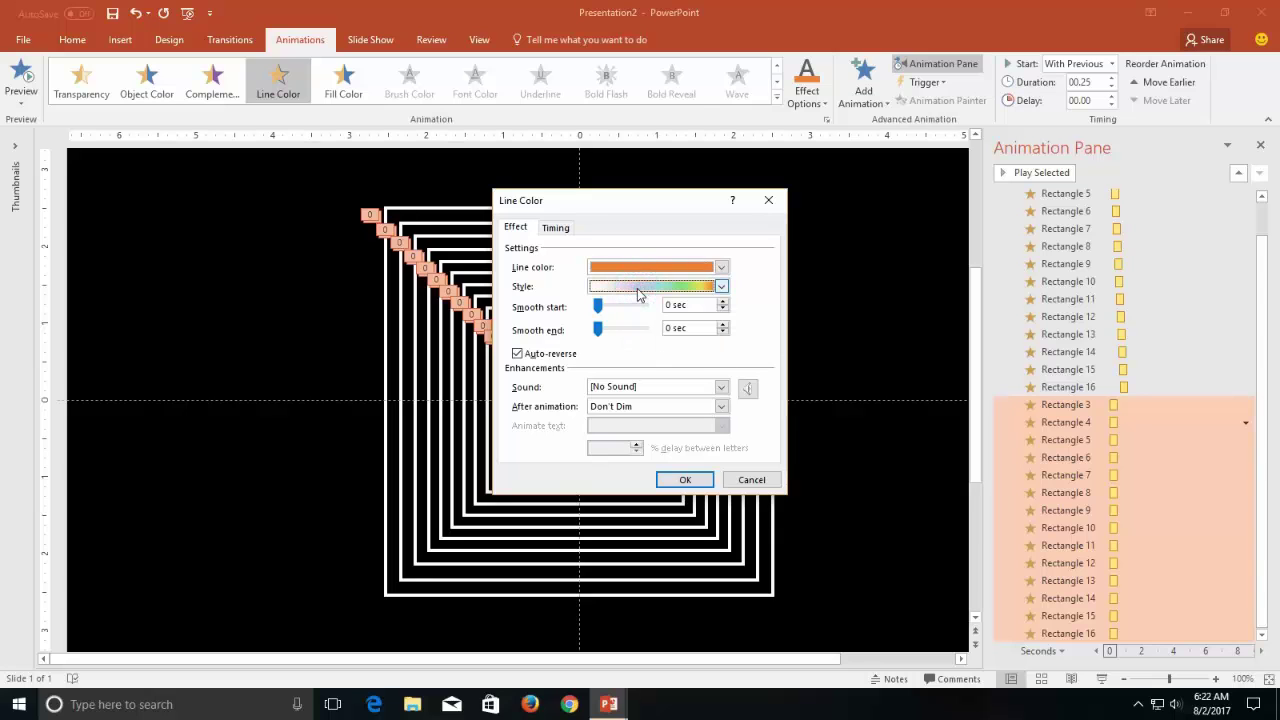
# Try white as the line colour for the selected Line Color animations and check its styles
pyautogui.click(636, 268)
pyautogui.click(617, 287)
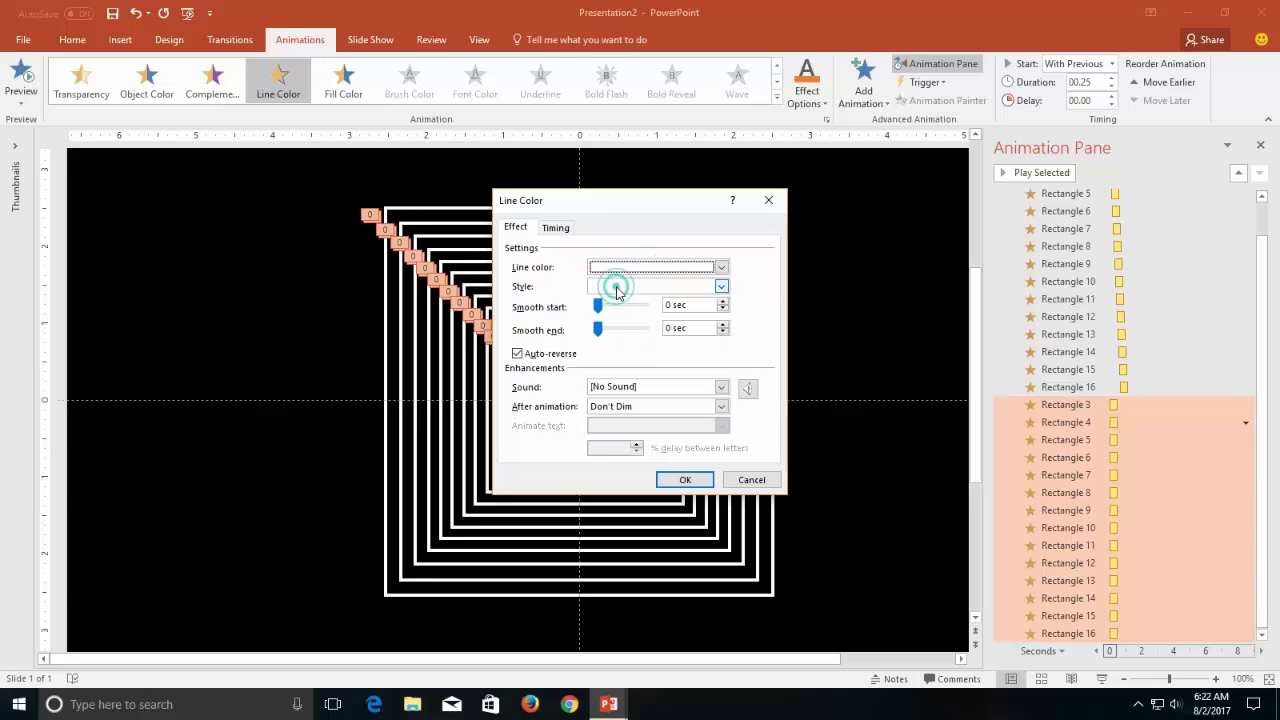
pyautogui.click(636, 287)
pyautogui.click(638, 287)
# Set the animations' line colour to red-orange from the standard colours, with the multicolour rainbow style and smooth start at 0 seconds
pyautogui.click(636, 267)
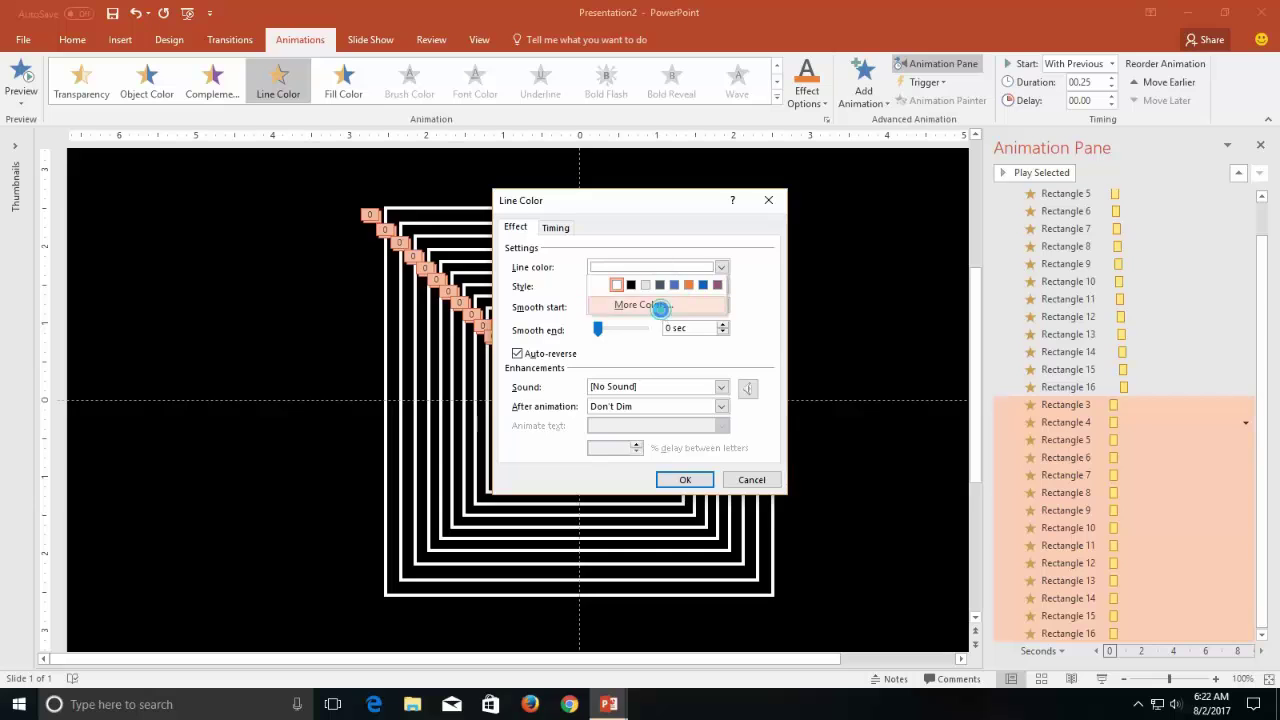
pyautogui.click(650, 305)
pyautogui.click(605, 378)
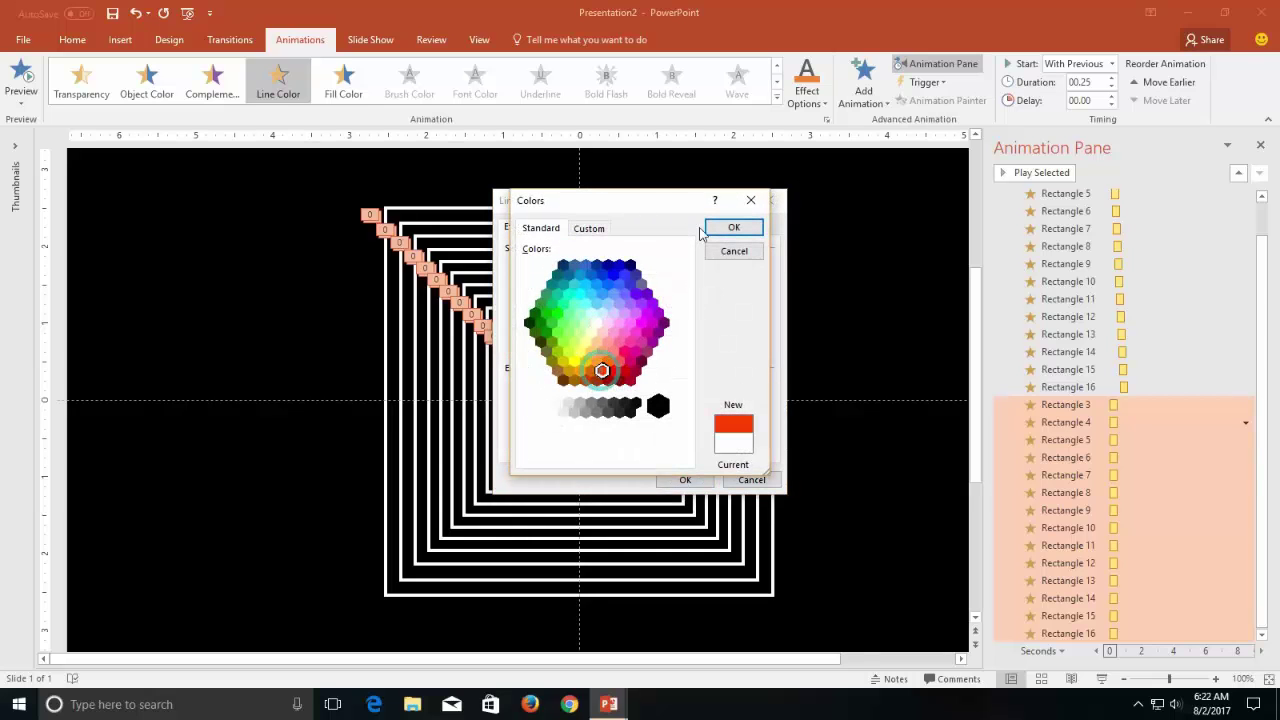
pyautogui.click(733, 227)
pyautogui.click(670, 287)
pyautogui.click(677, 344)
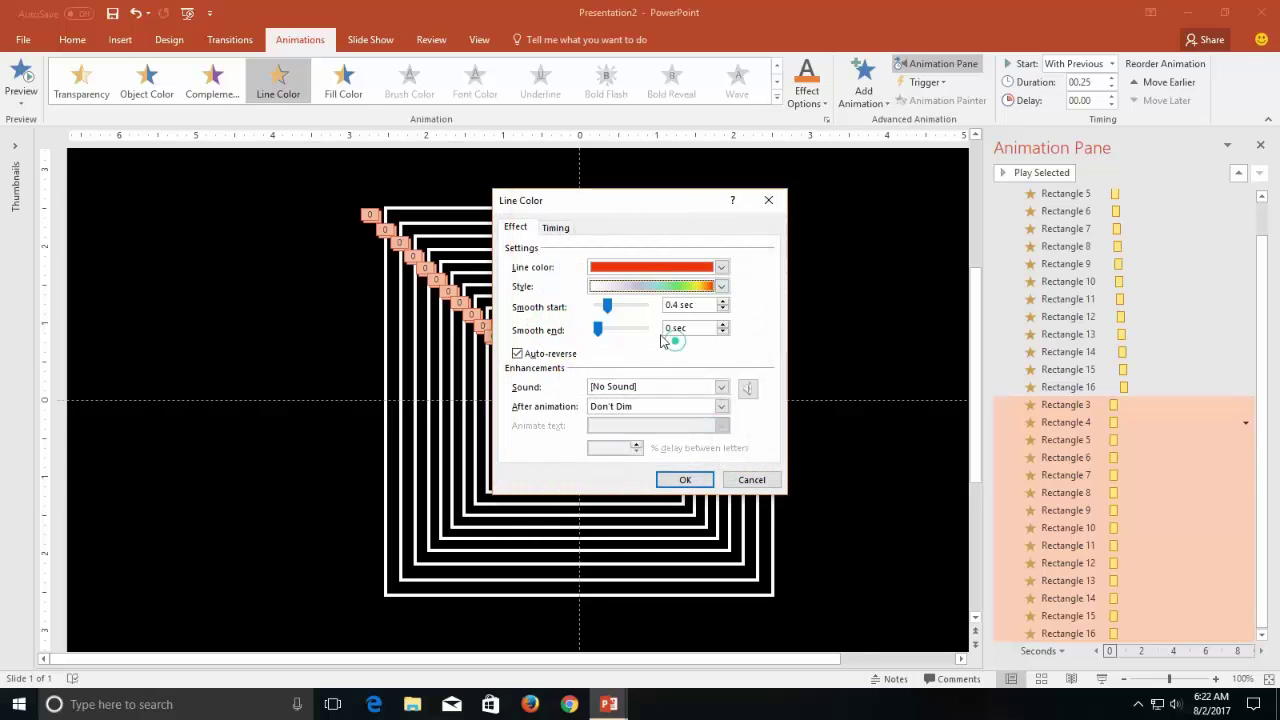
pyautogui.click(598, 304)
pyautogui.click(681, 489)
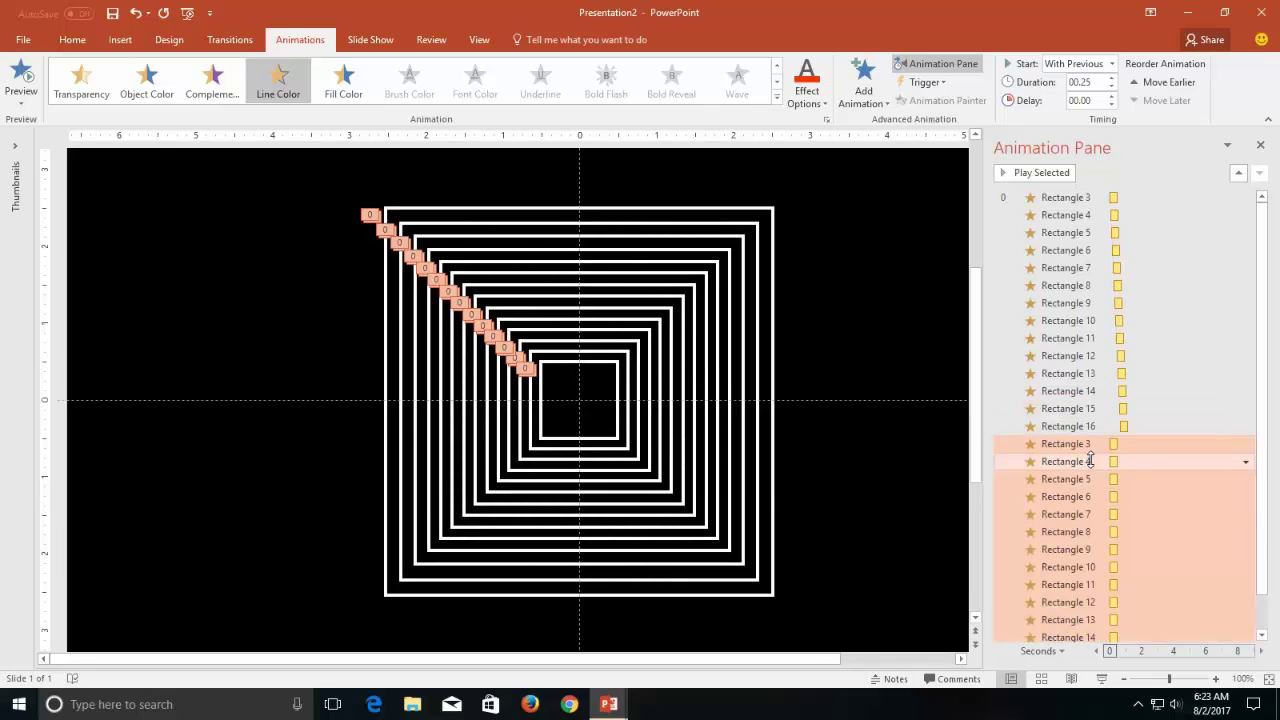
# In the second set of Line Color animations, set the delay of Rectangle 4 to 0.05 seconds and Rectangle 5 to 0.10 seconds
pyautogui.click(1092, 461)
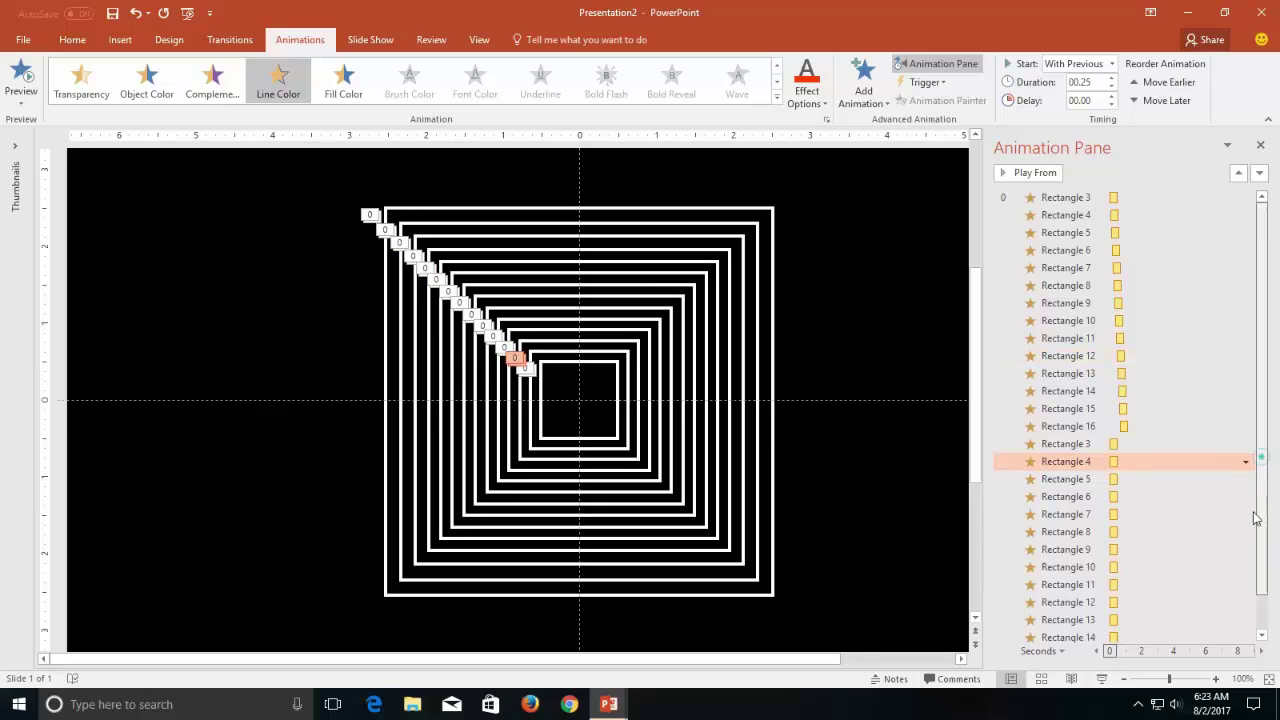
pyautogui.moveTo(1268, 466); pyautogui.dragTo(1268, 497)
pyautogui.doubleClick(1086, 102)
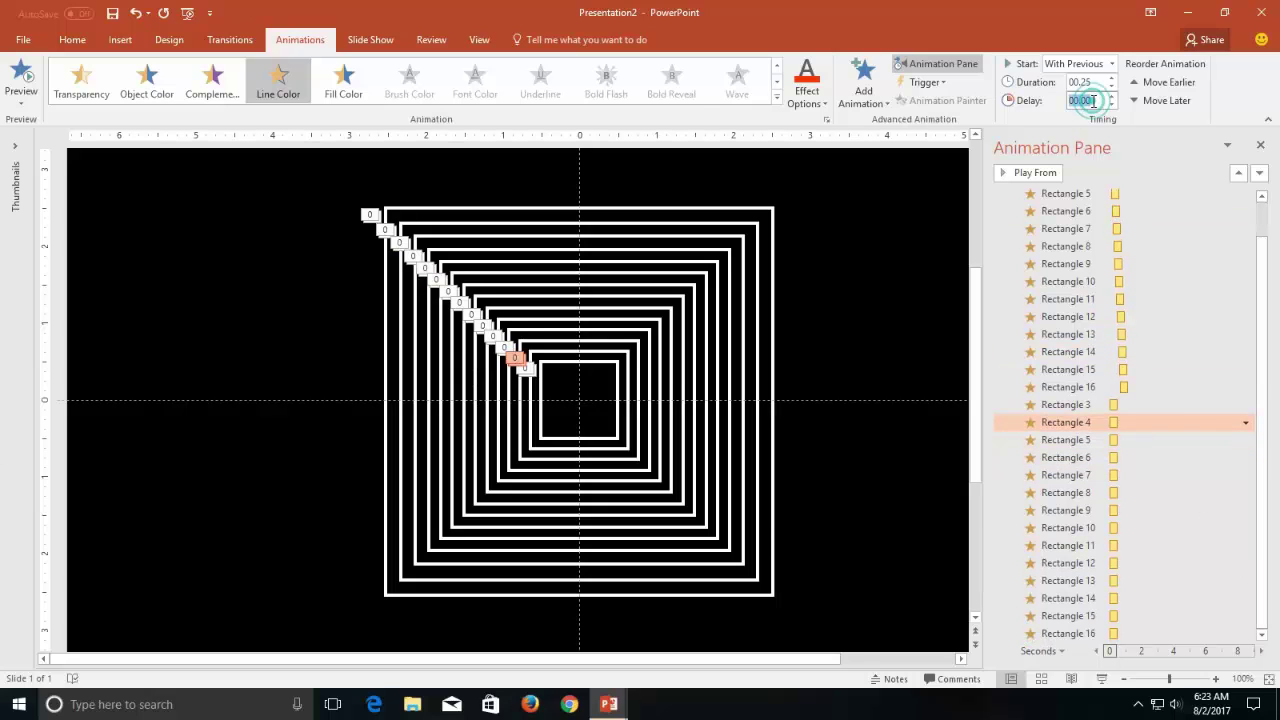
pyautogui.press('BackSpace')
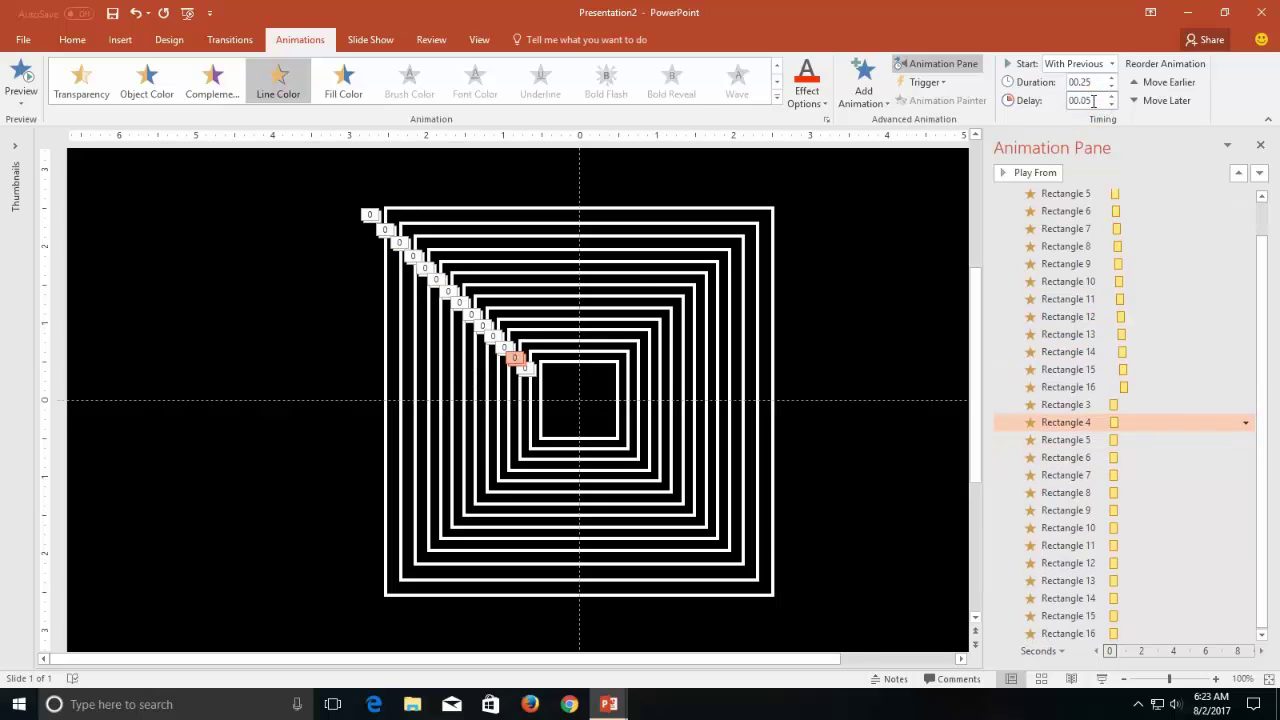
pyautogui.click(1100, 437)
pyautogui.doubleClick(1096, 102)
pyautogui.write('00.10')
# Set the Line Color delays of Rectangle 6, Rectangle 7 and Rectangle 8 in the second set to 0.15, 0.20 and 0.25 seconds
pyautogui.click(1062, 457)
pyautogui.doubleClick(1094, 102)
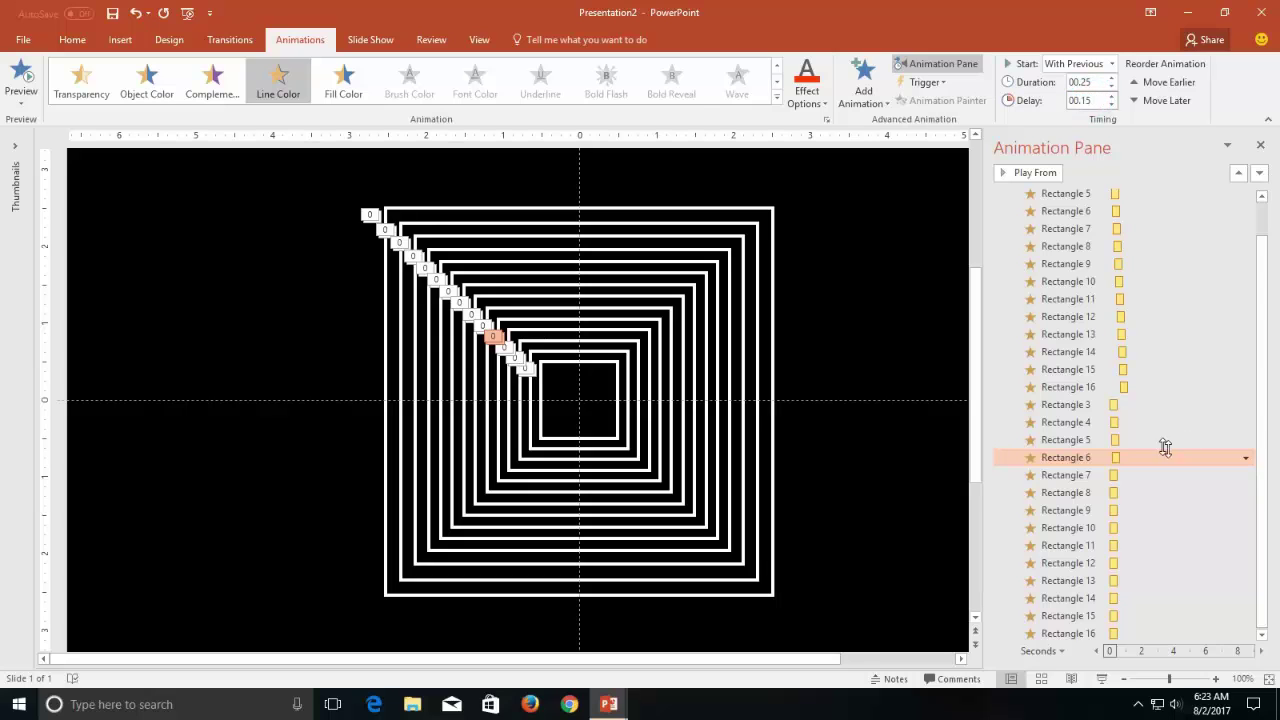
pyautogui.click(1065, 475)
pyautogui.doubleClick(1097, 100)
pyautogui.write('.20')
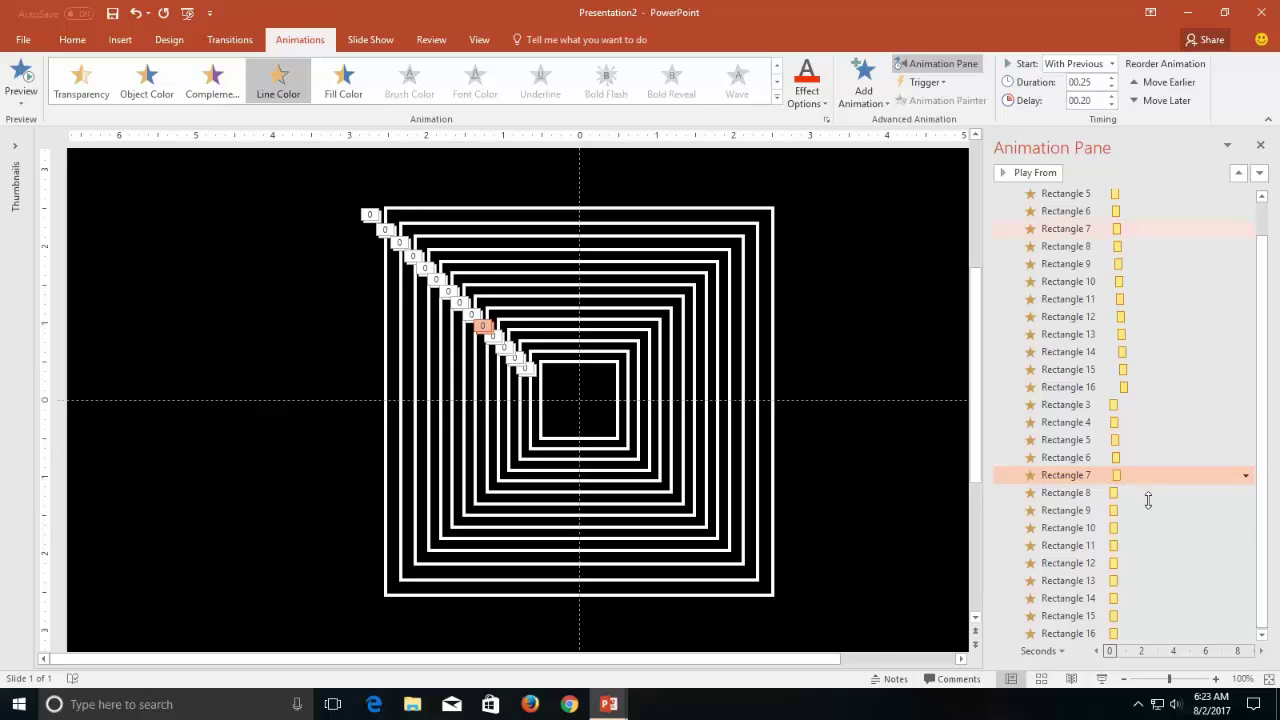
pyautogui.click(1086, 492)
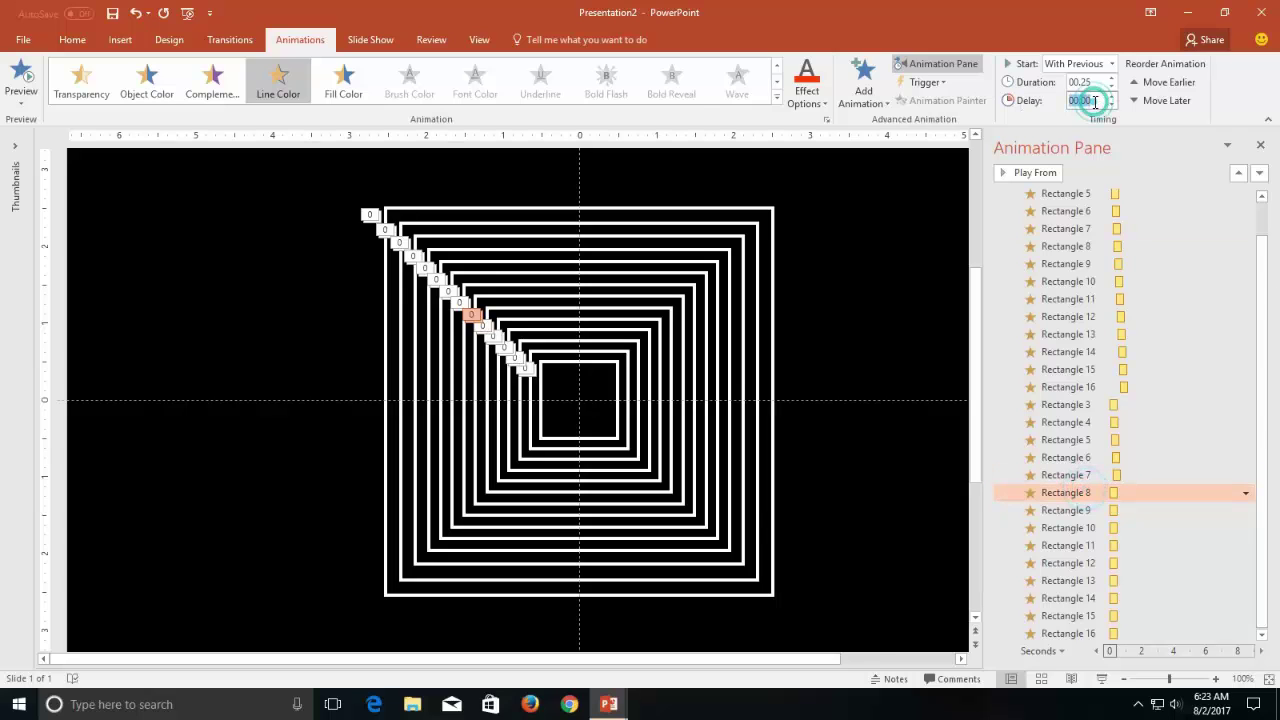
pyautogui.write('.25')
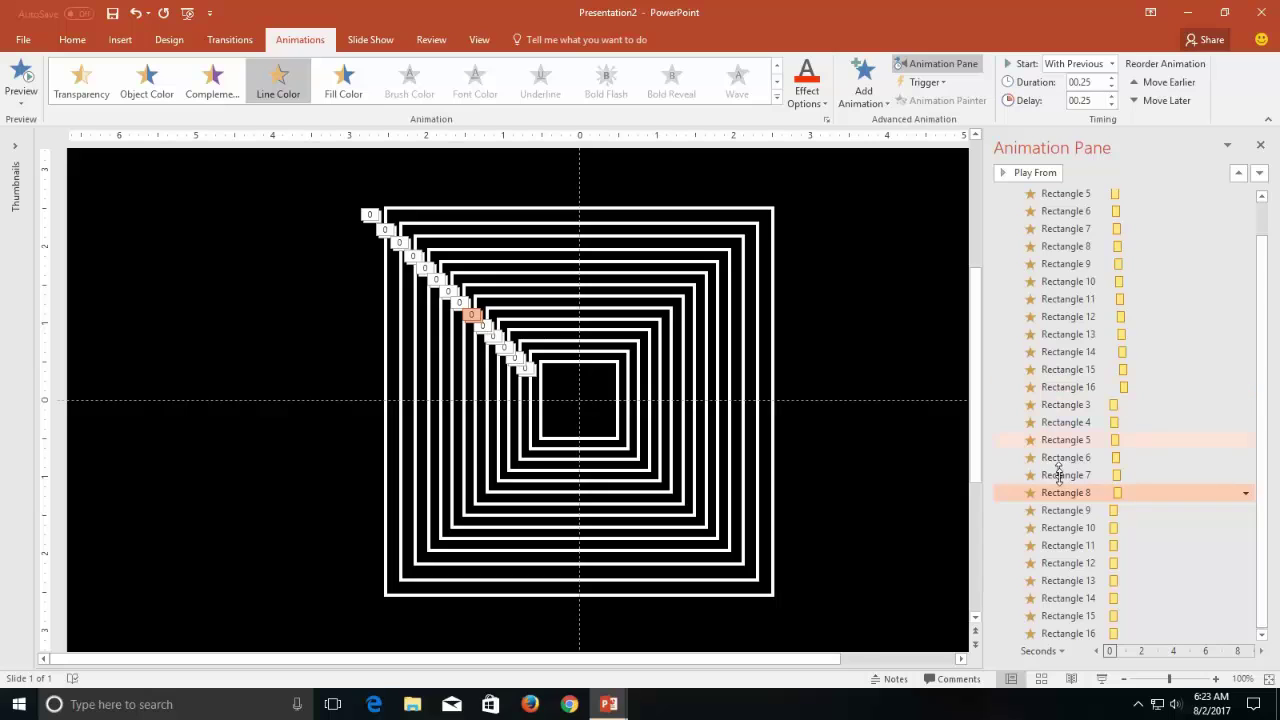
# Continue the 0.05-second stagger on the second-set Line Color animations of Rectangle 9, Rectangle 10 (0.35 seconds) and Rectangle 11 (0.40 seconds)
pyautogui.click(1066, 510)
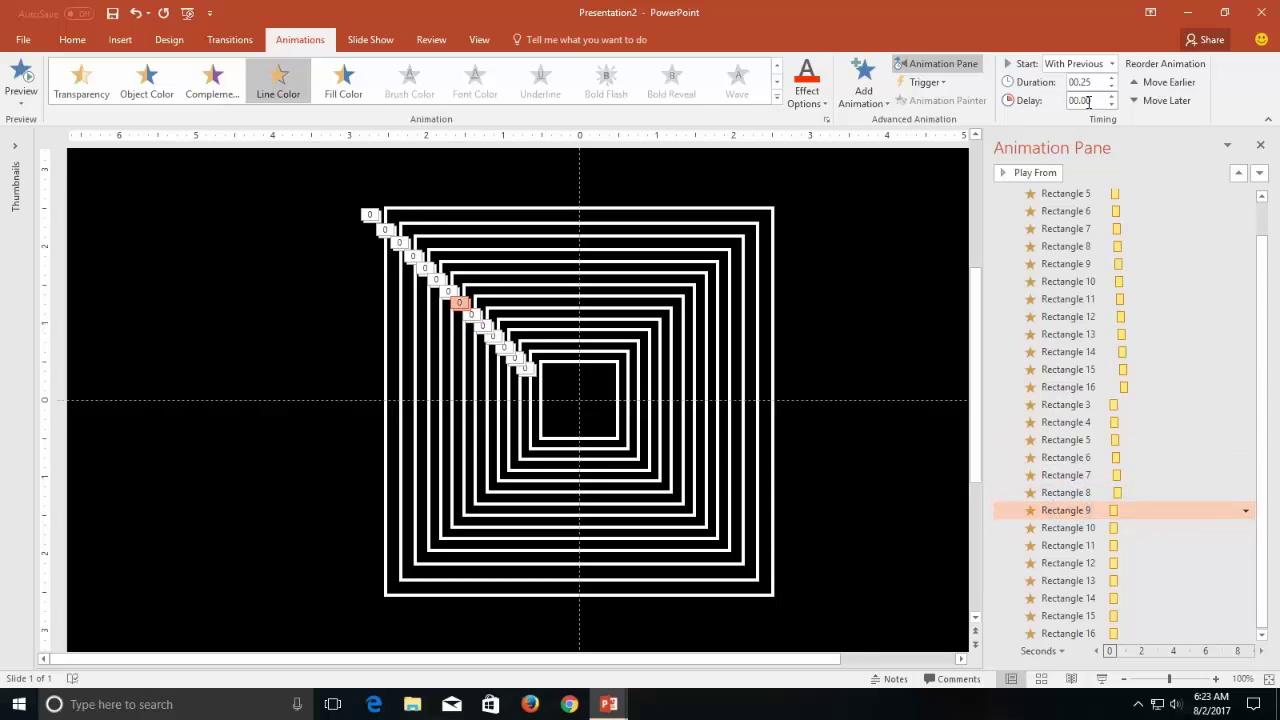
pyautogui.press('Return')
pyautogui.click(1100, 528)
pyautogui.doubleClick(1090, 100)
pyautogui.press('BackSpace')
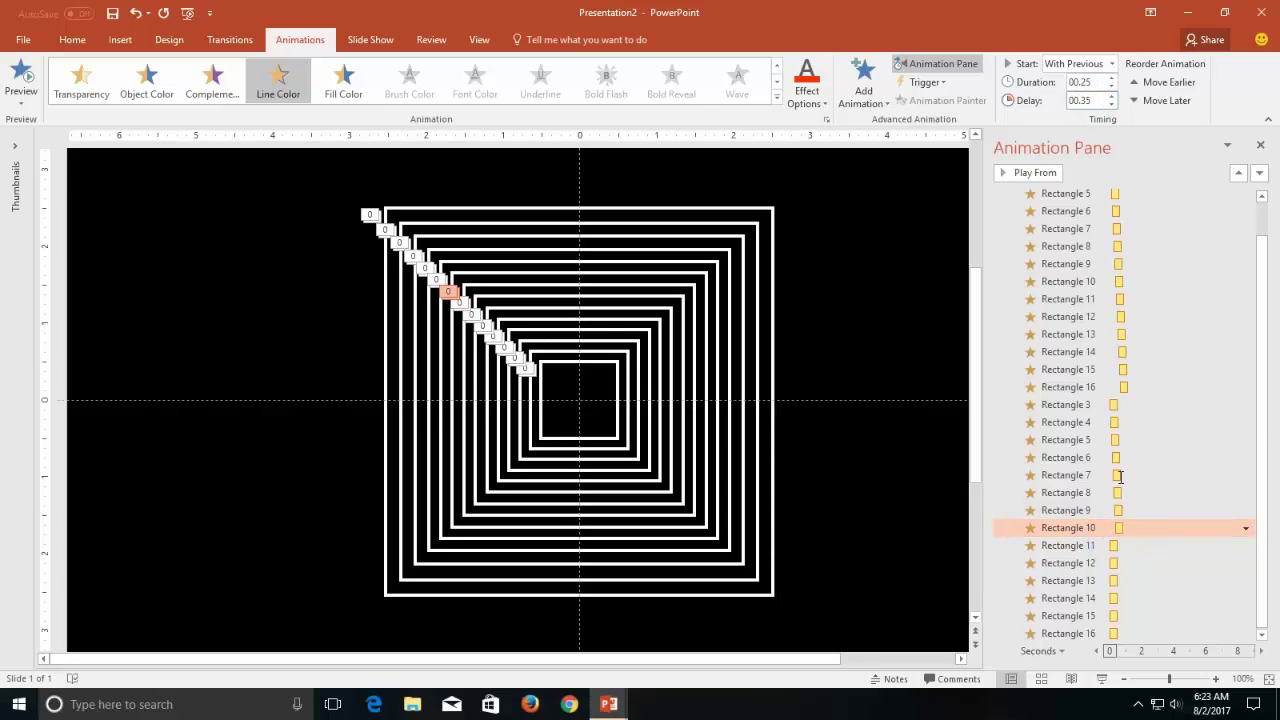
pyautogui.click(1095, 543)
pyautogui.click(1088, 101)
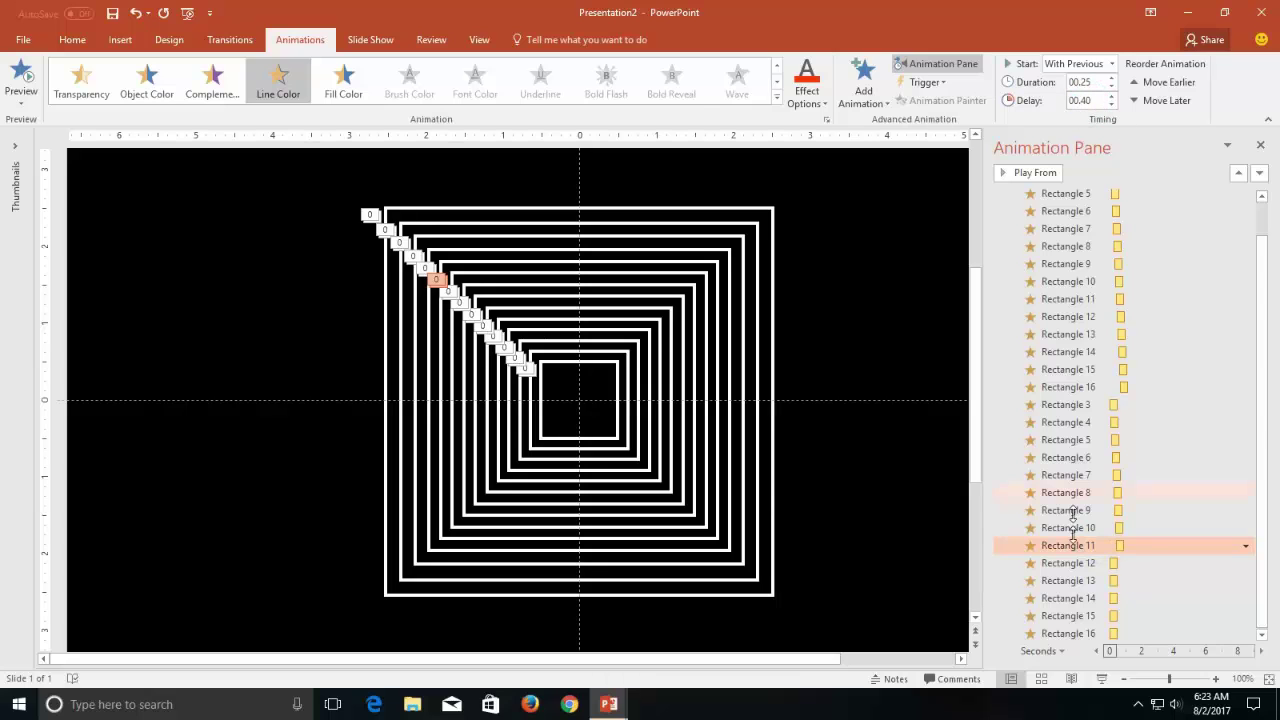
# Delay the second-set Line Color animations of Rectangle 12 and Rectangle 13 in 0.05-second increments, using 0.50 seconds for Rectangle 13
pyautogui.click(1068, 562)
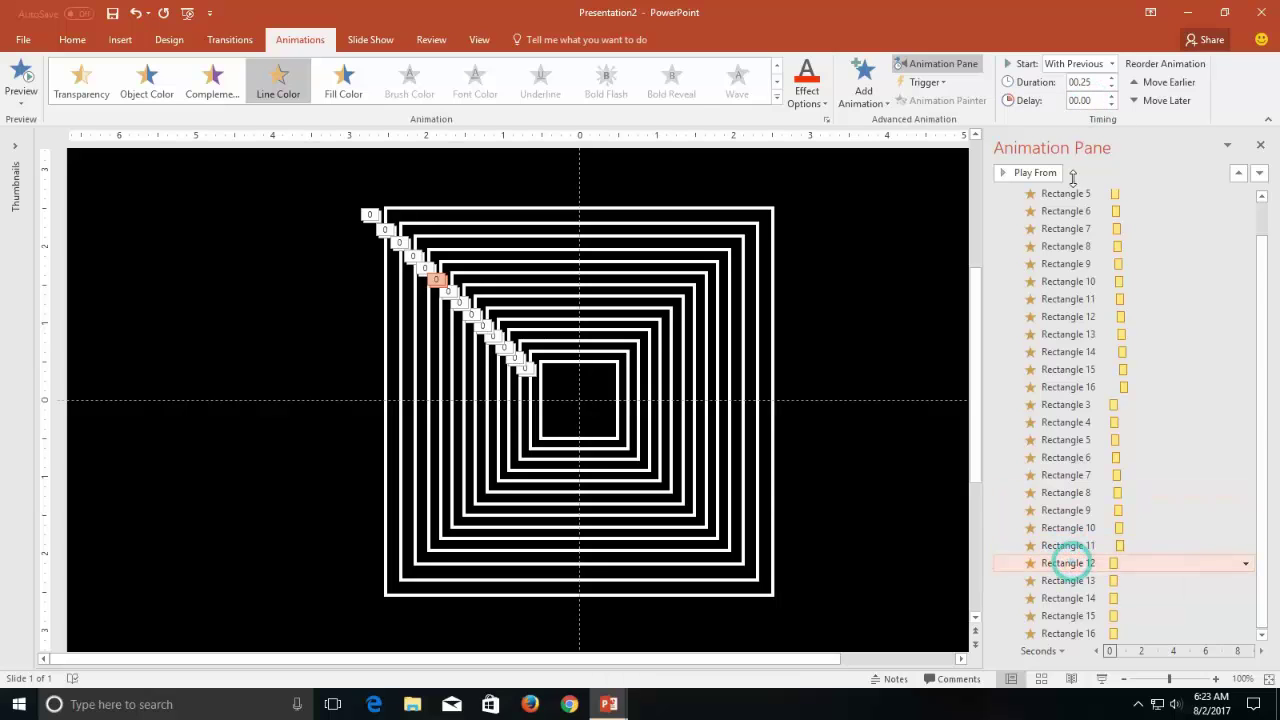
pyautogui.click(1090, 101)
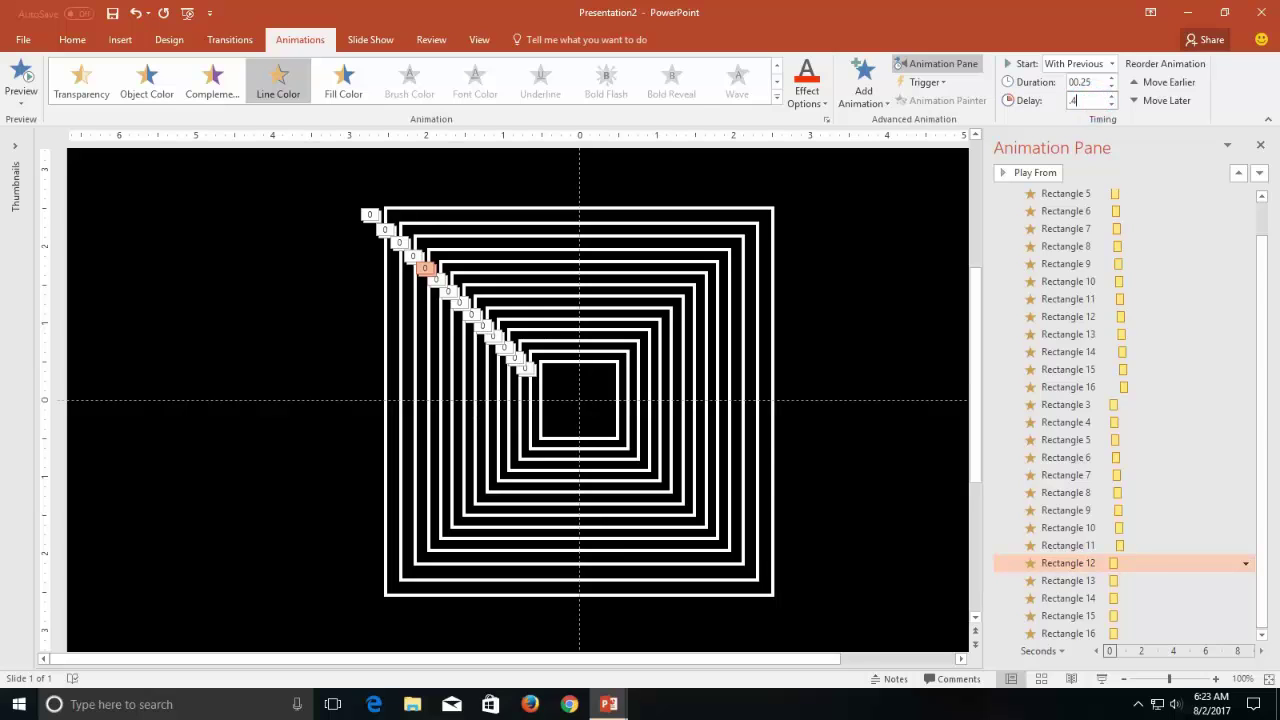
pyautogui.click(1065, 581)
pyautogui.click(1090, 100)
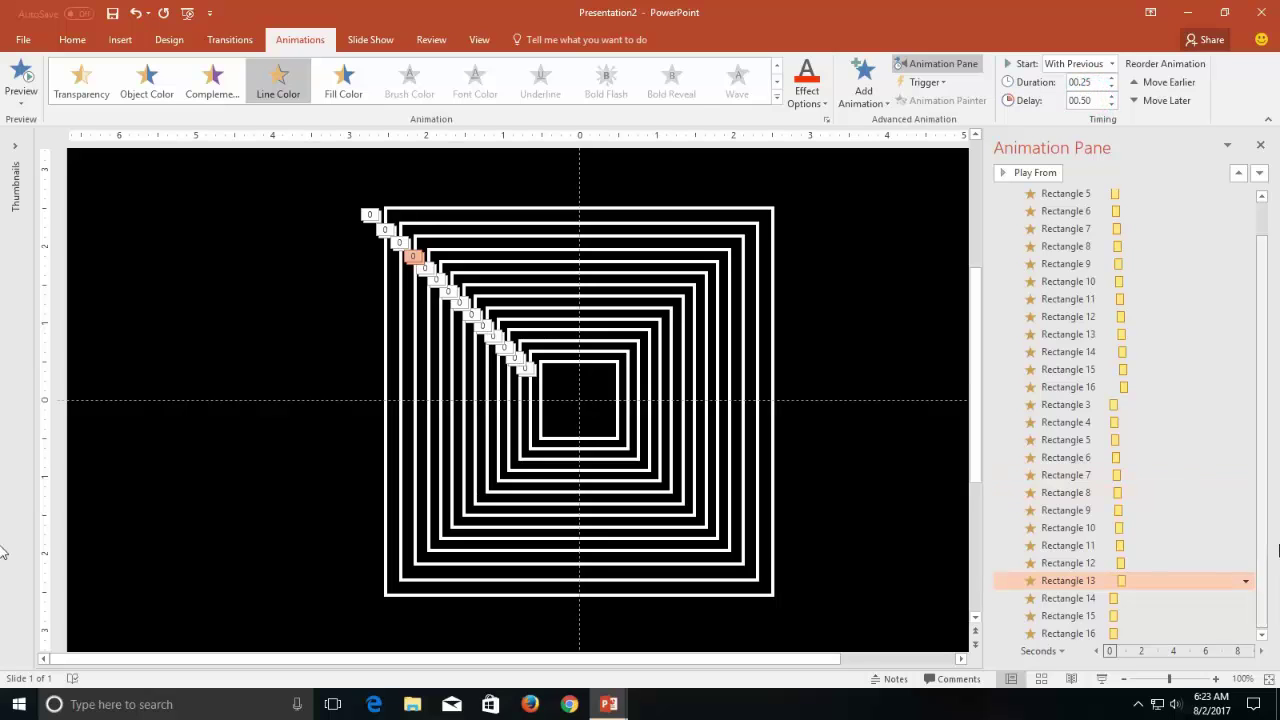
# Set the delay of Rectangle 14's second-set Line Color animation one 0.05-second increment after Rectangle 13's
pyautogui.click(1088, 597)
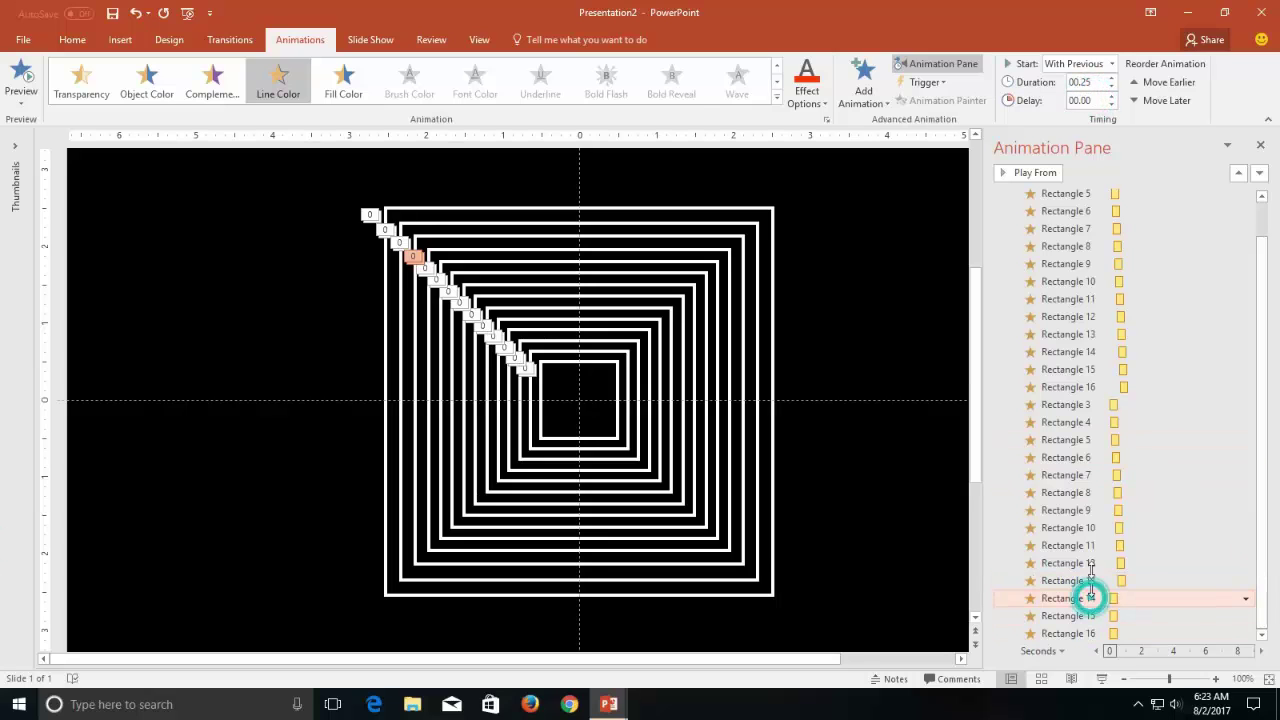
pyautogui.click(1090, 100)
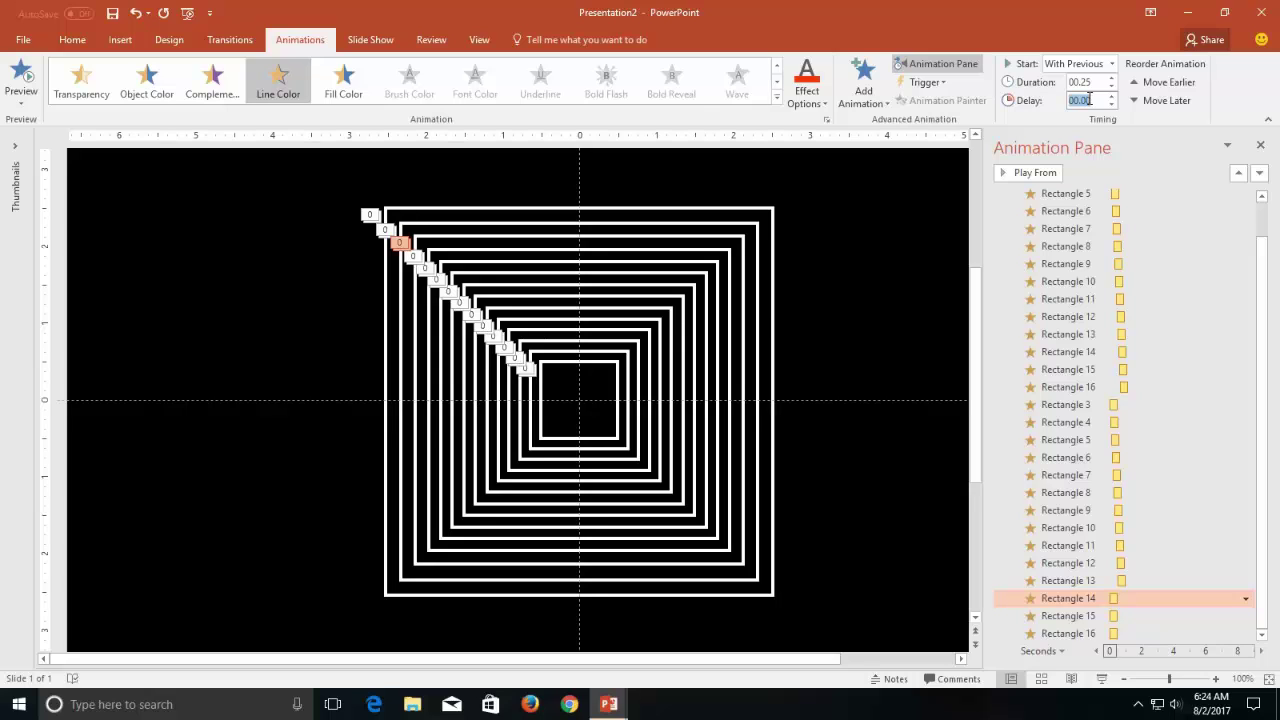
pyautogui.press('BackSpace')
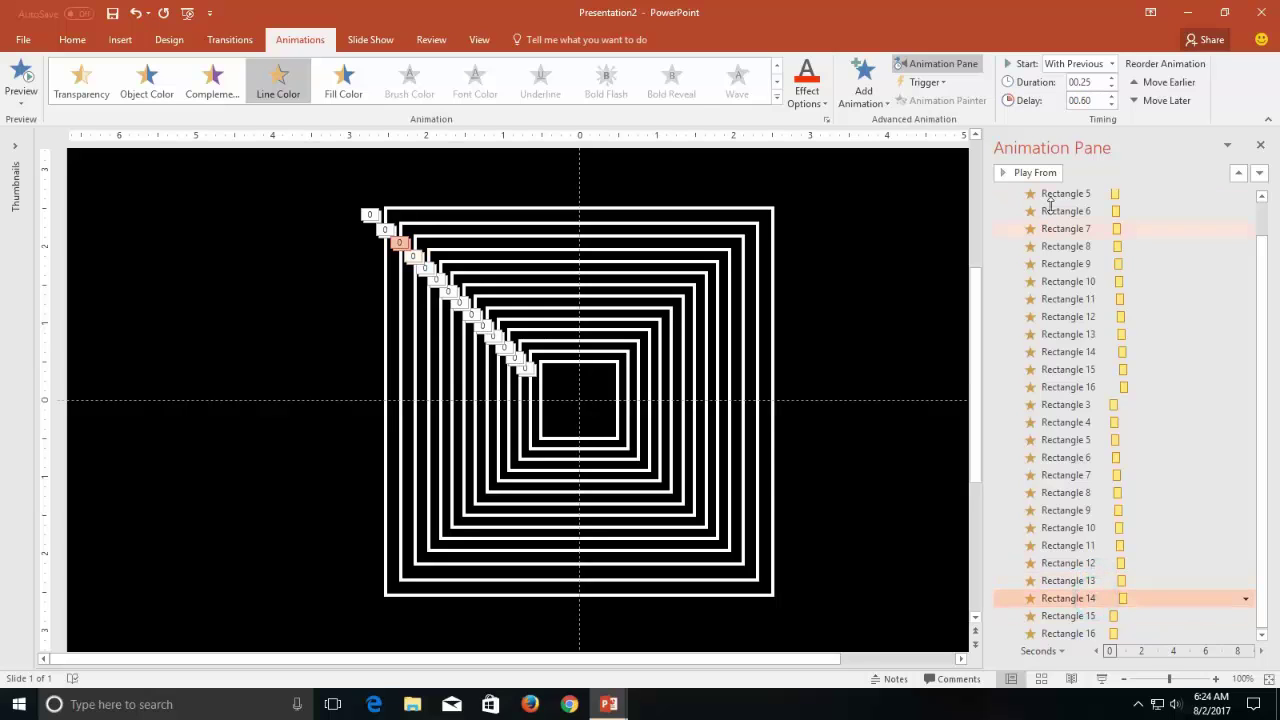
pyautogui.click(1085, 100)
pyautogui.press('BackSpace')
# Set the second-set Line Color delays of Rectangle 15 to 0.60 seconds and Rectangle 16 to 0.65 seconds
pyautogui.click(1088, 616)
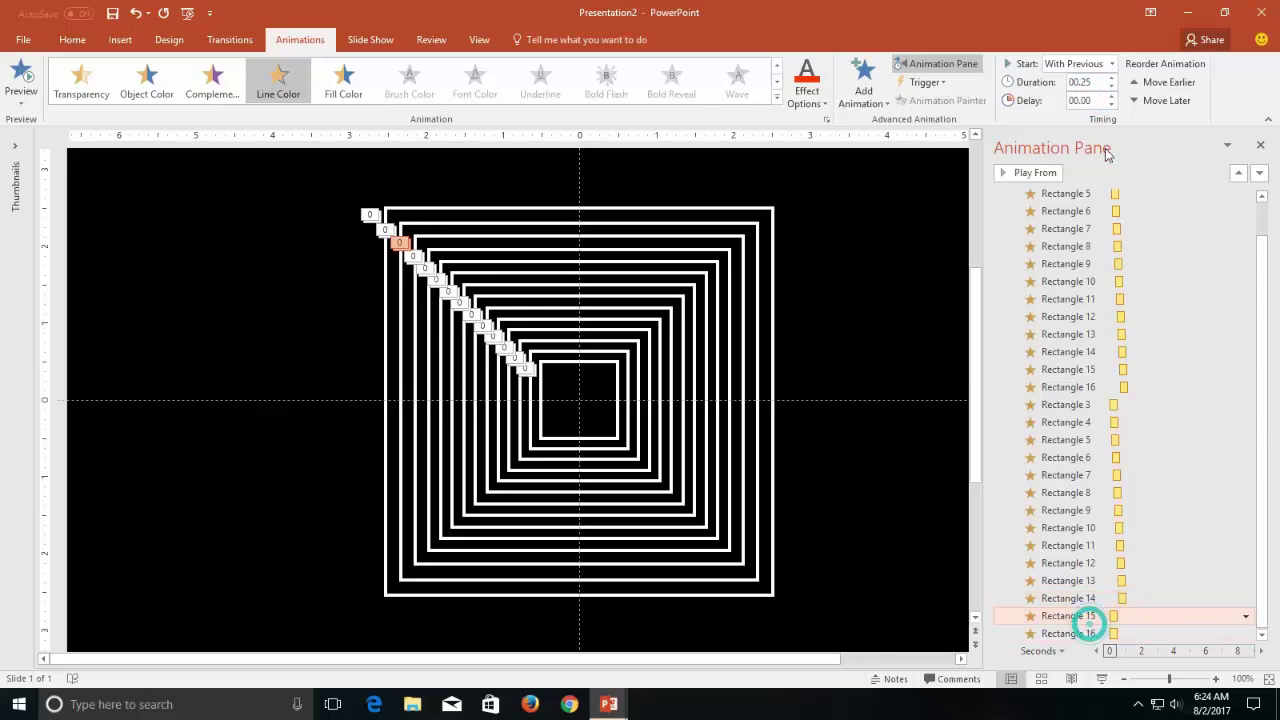
pyautogui.click(1097, 100)
pyautogui.write('0.6')
pyautogui.press('Return')
pyautogui.click(1110, 634)
pyautogui.click(1095, 100)
pyautogui.write('0.65')
pyautogui.press('Return')
# Clear the animation selection and play the slide show several times to check the staggered square animation
pyautogui.click(886, 447)
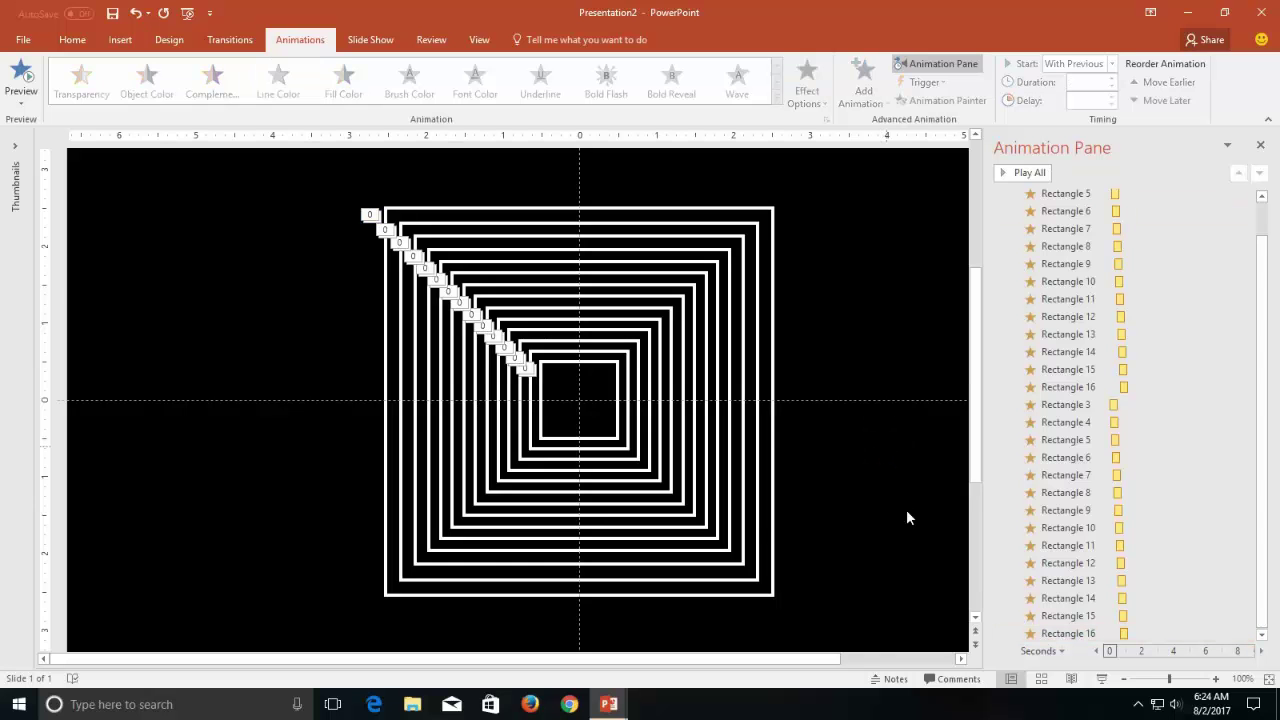
pyautogui.click(1101, 679)
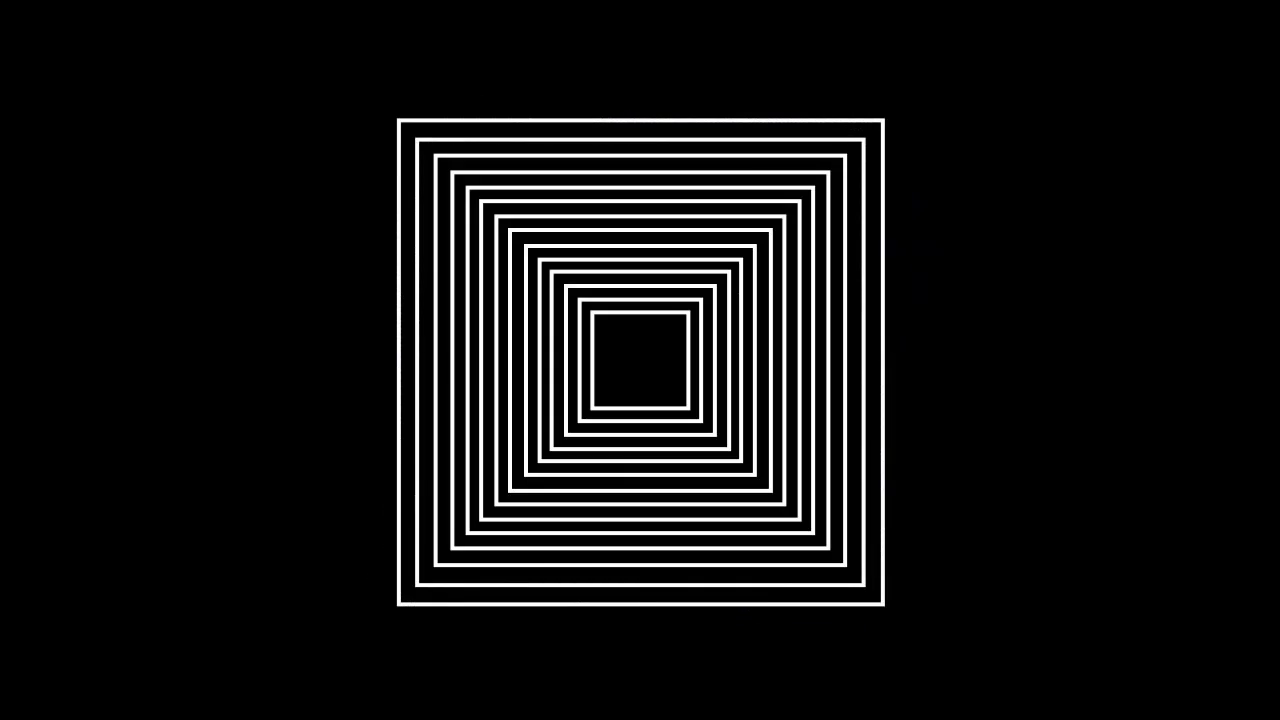
pyautogui.press('Escape')
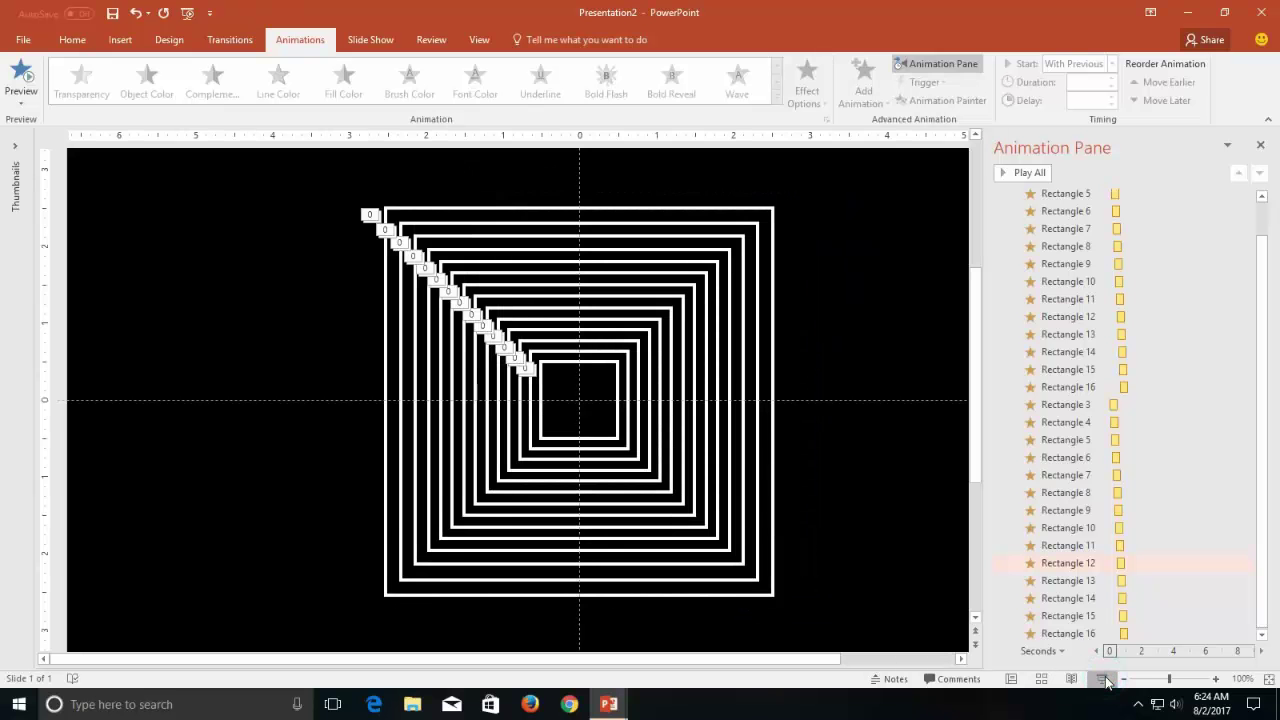
pyautogui.click(1104, 679)
pyautogui.press('Escape')
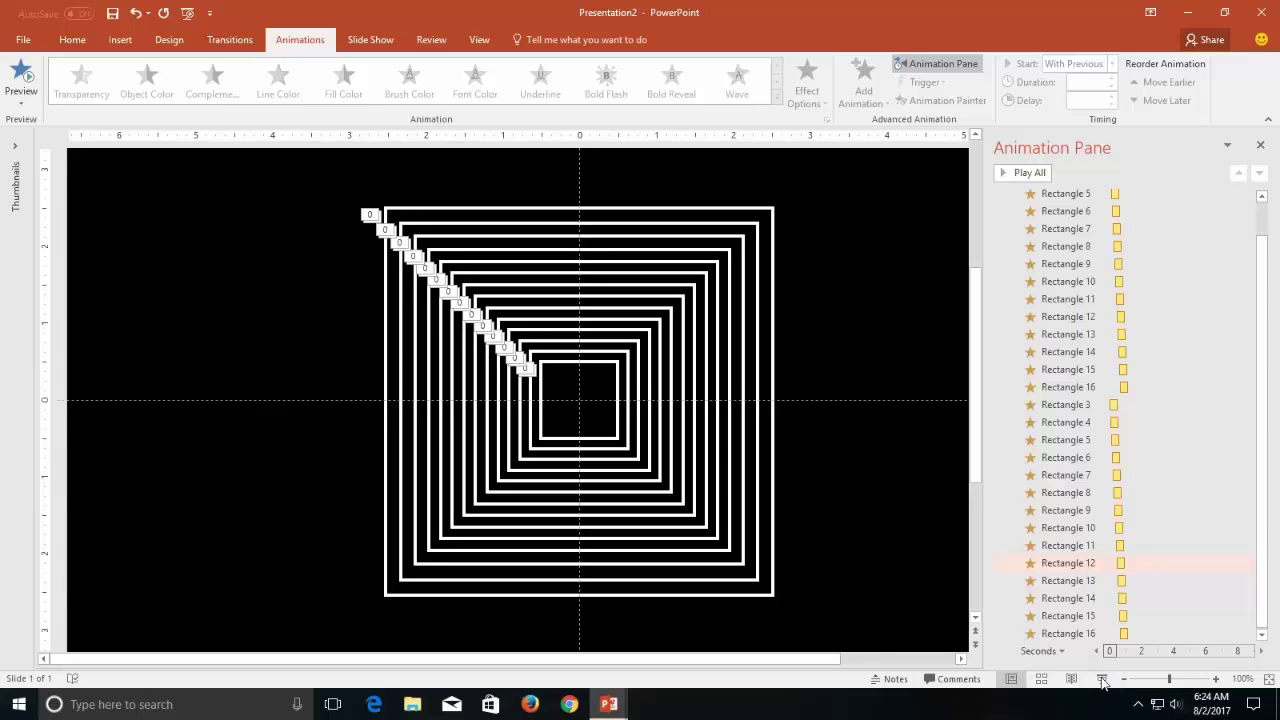
pyautogui.click(1103, 680)
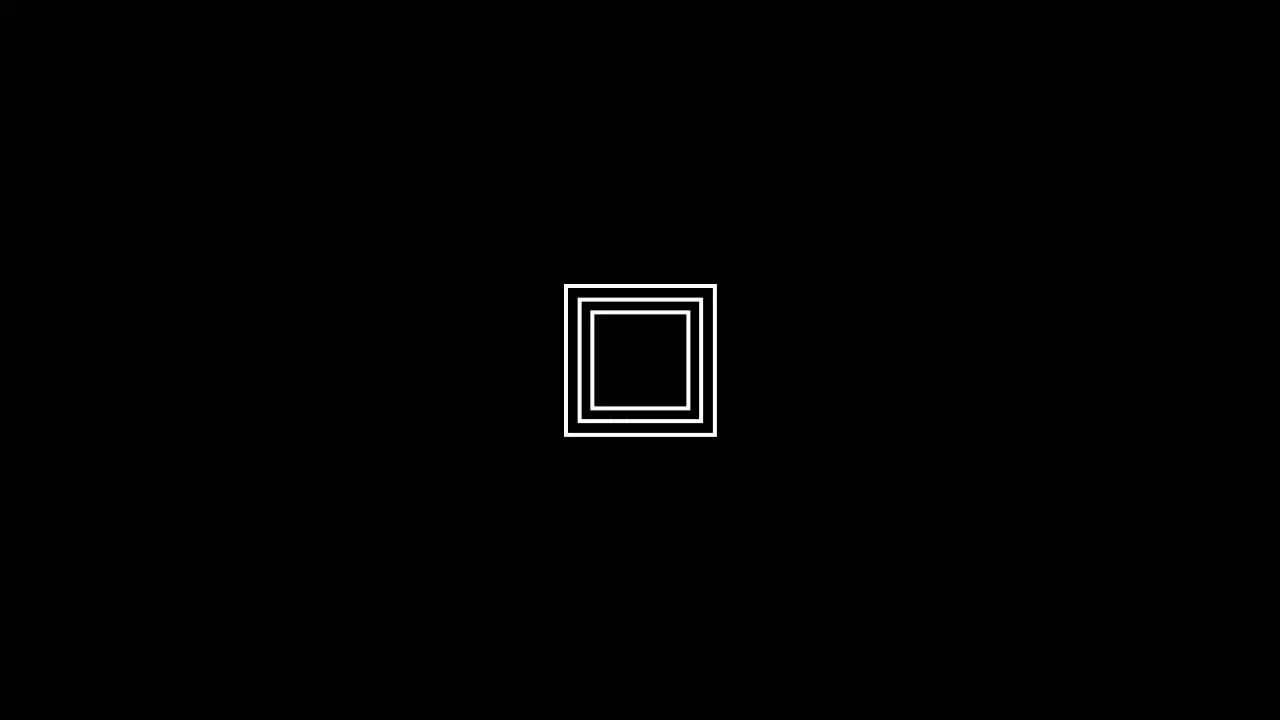
pyautogui.press('Escape')
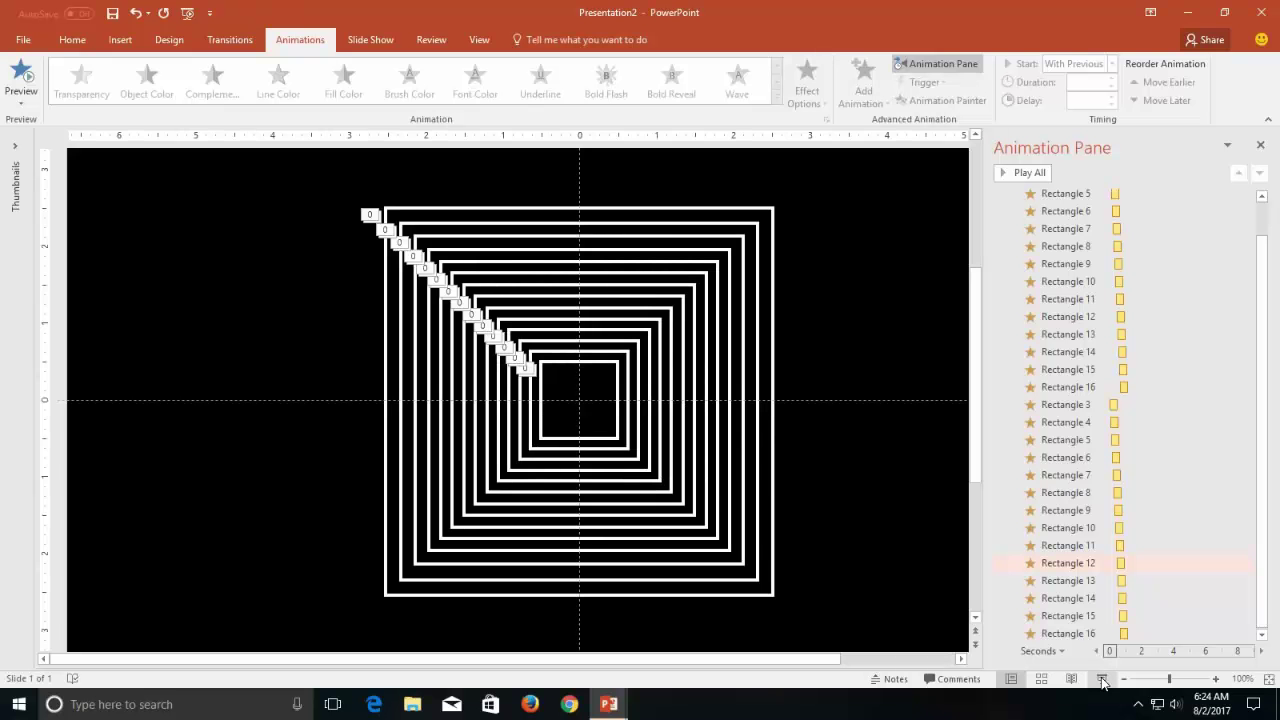
pyautogui.click(1103, 680)
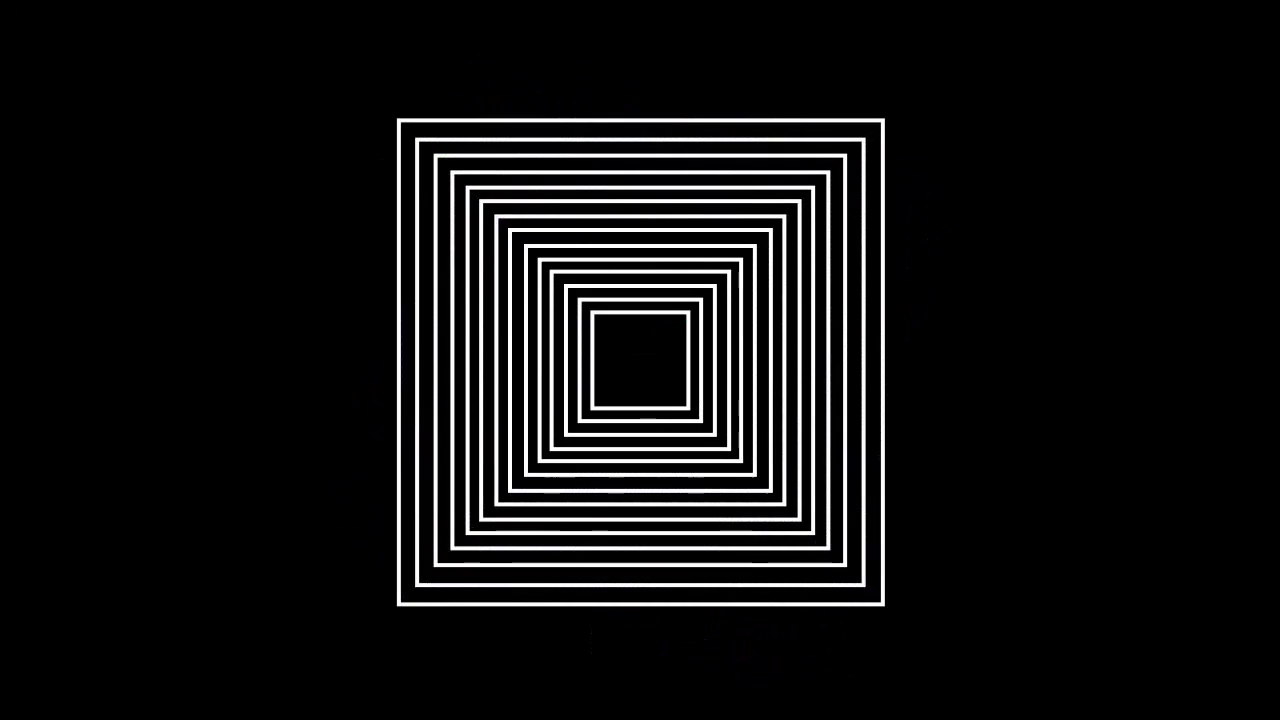
pyautogui.press('Escape')
pyautogui.click(1102, 678)
pyautogui.press('Escape')
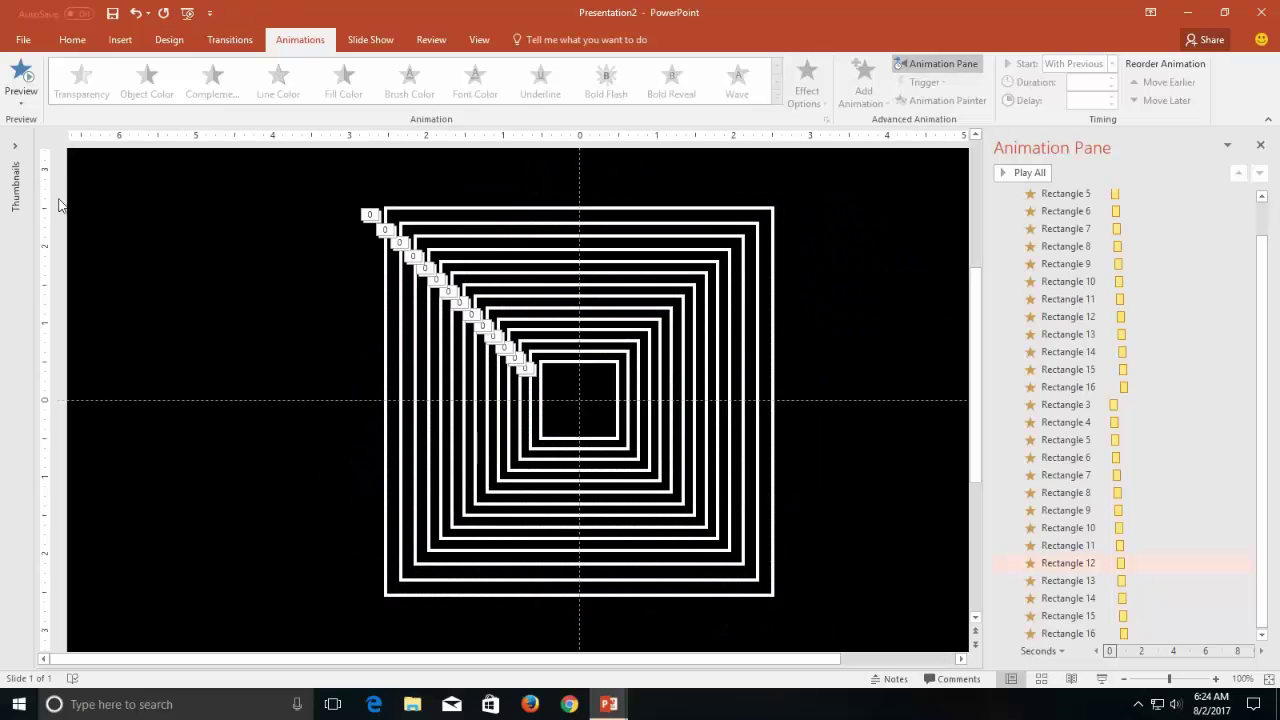
# Show the slide thumbnails and duplicate the animated squares slide four times to make five identical slides
pyautogui.click(36, 196)
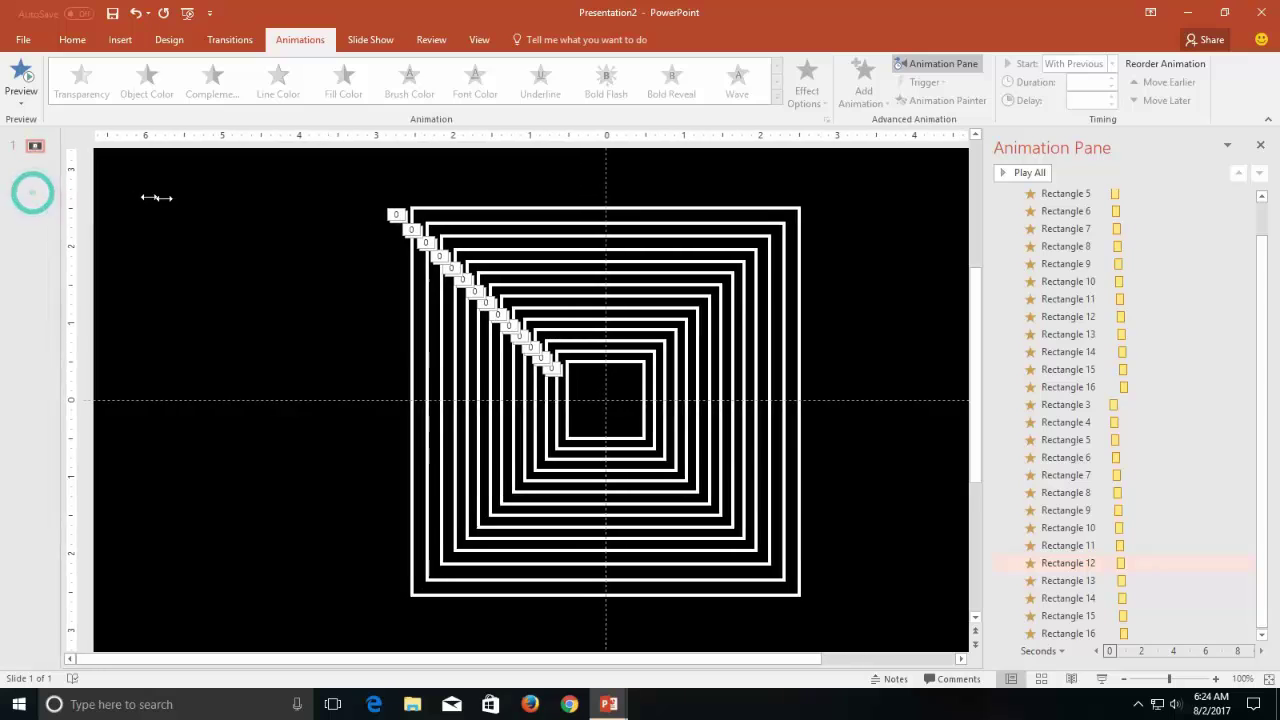
pyautogui.rightClick(96, 192)
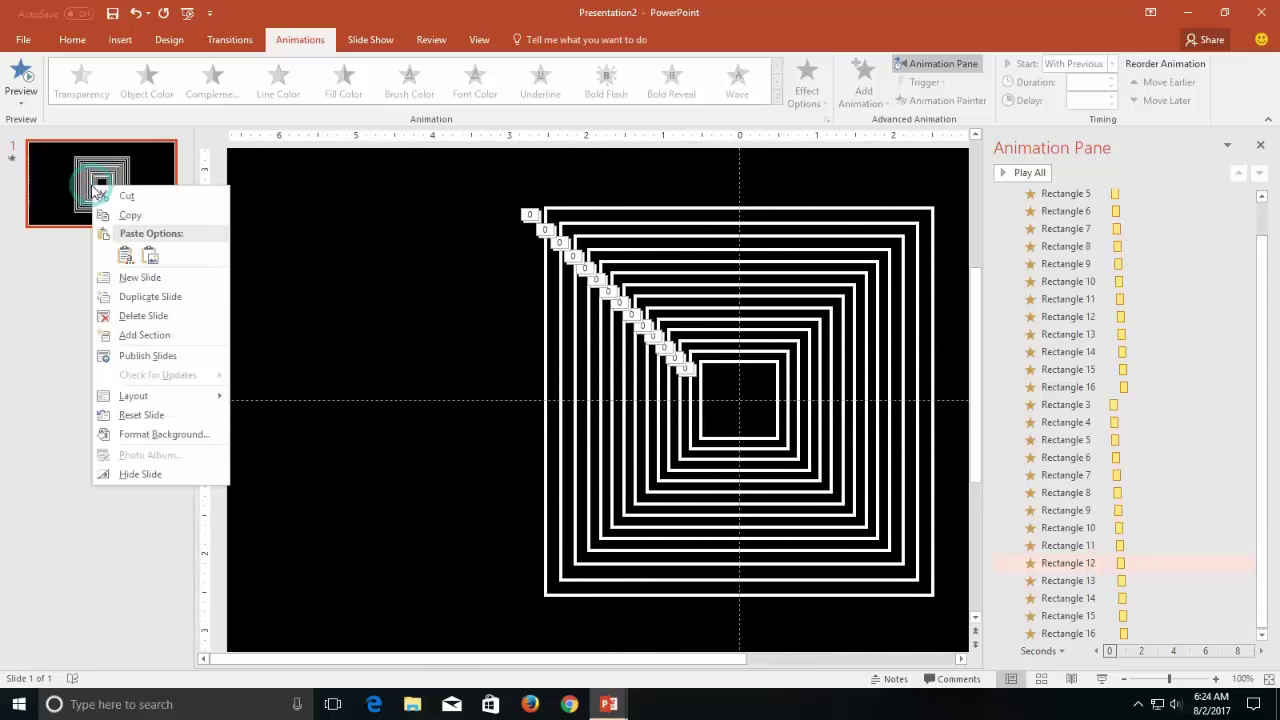
pyautogui.click(125, 297)
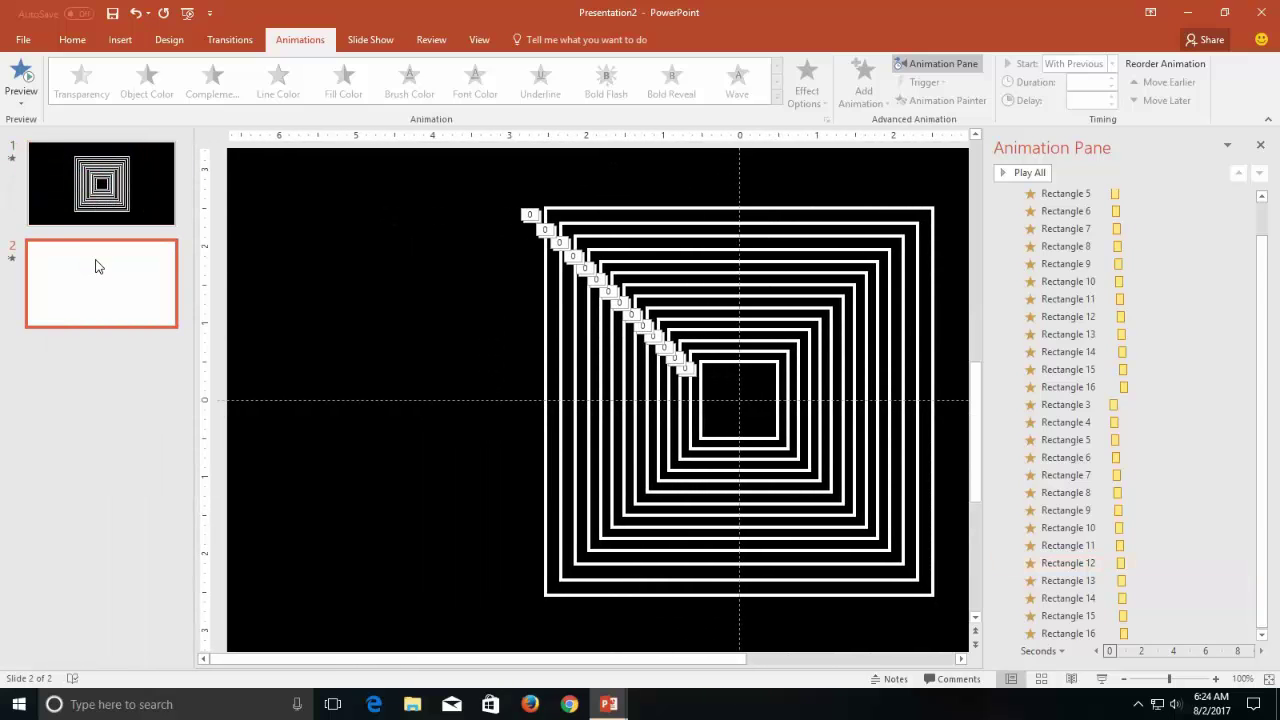
pyautogui.rightClick(96, 262)
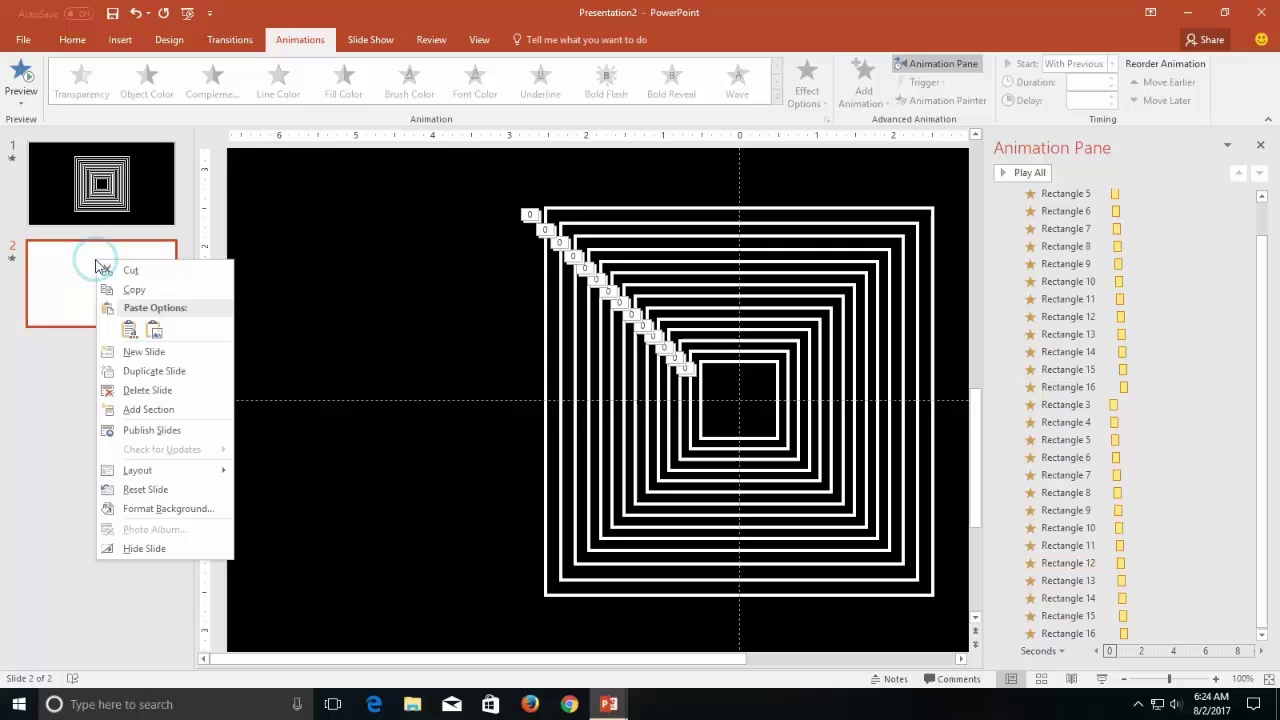
pyautogui.click(140, 370)
pyautogui.rightClick(108, 382)
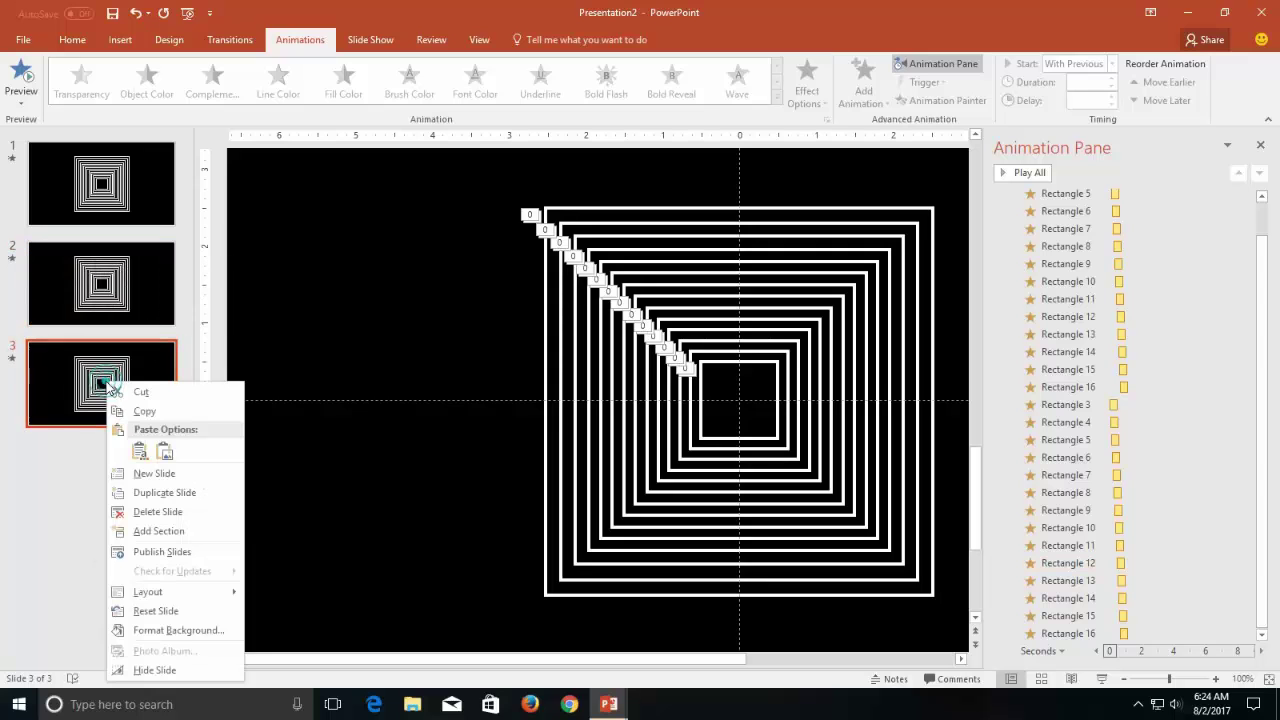
pyautogui.click(147, 492)
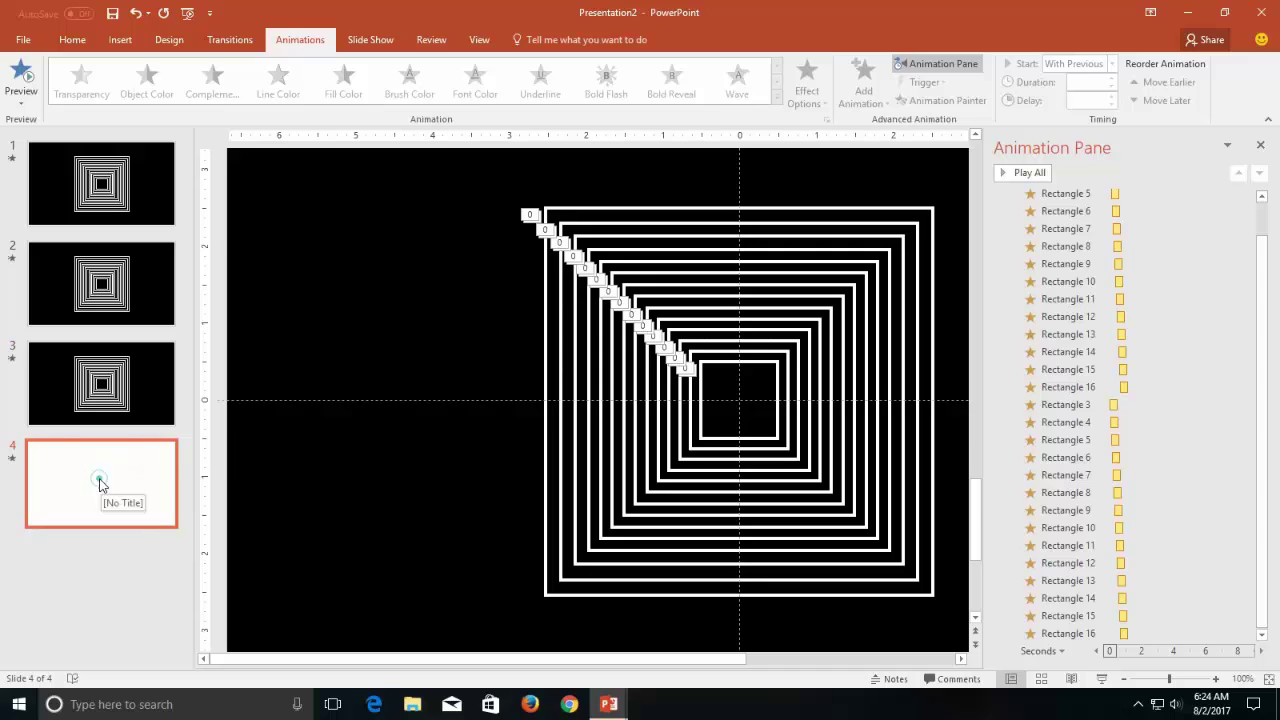
pyautogui.rightClick(100, 480)
pyautogui.click(171, 291)
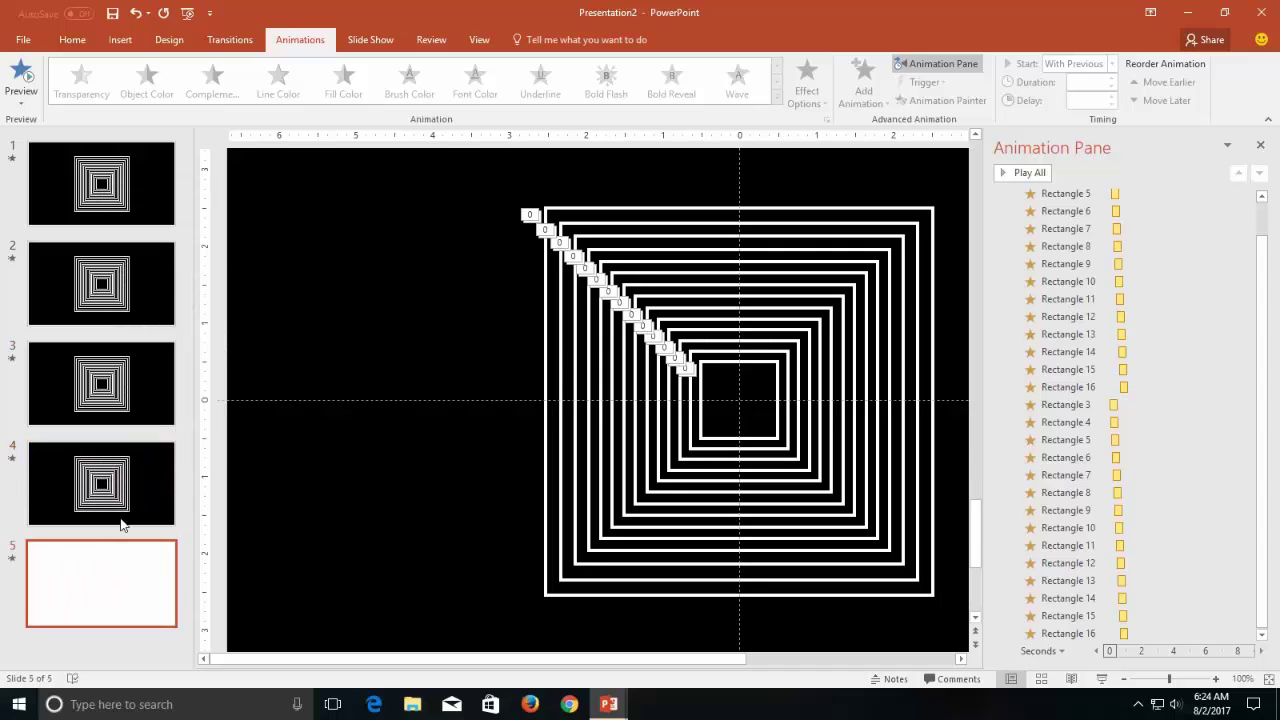